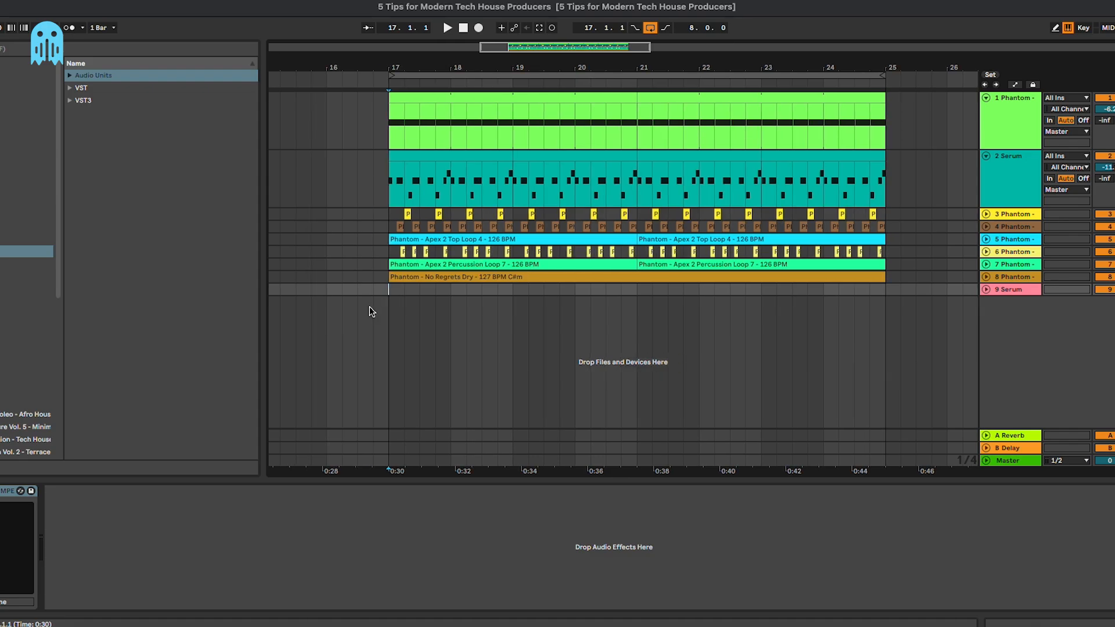
- Play the arrangement from bar 17 and briefly unfold the No Regrets vocal track to view its waveform
{"action": "left_click", "coordinate": [466, 155]}
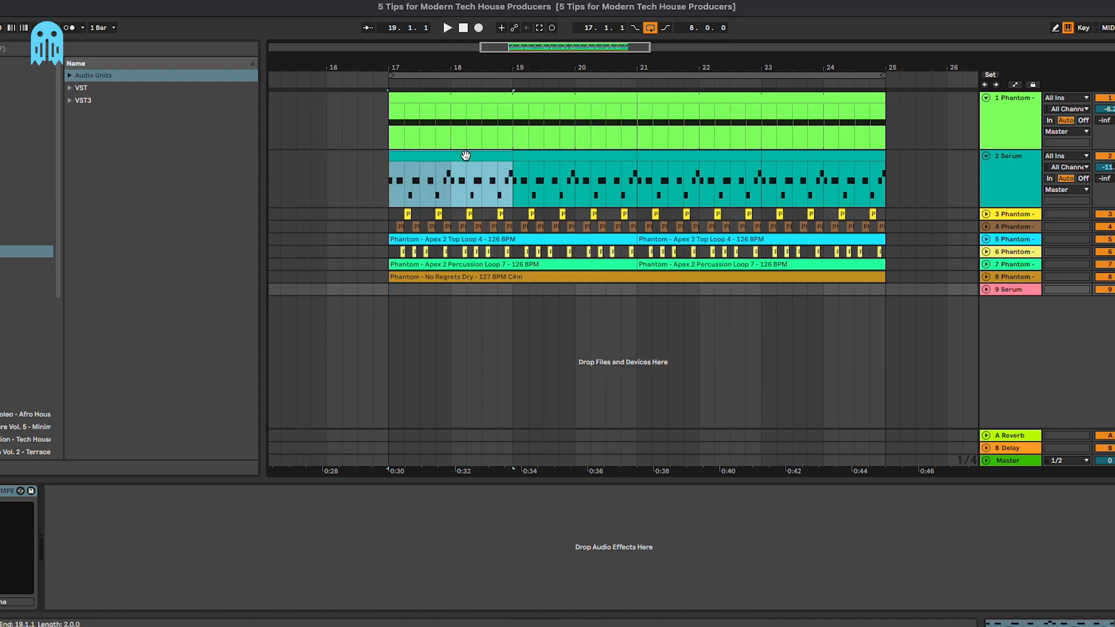
{"action": "key", "text": "space"}
{"action": "left_click", "coordinate": [530, 325]}
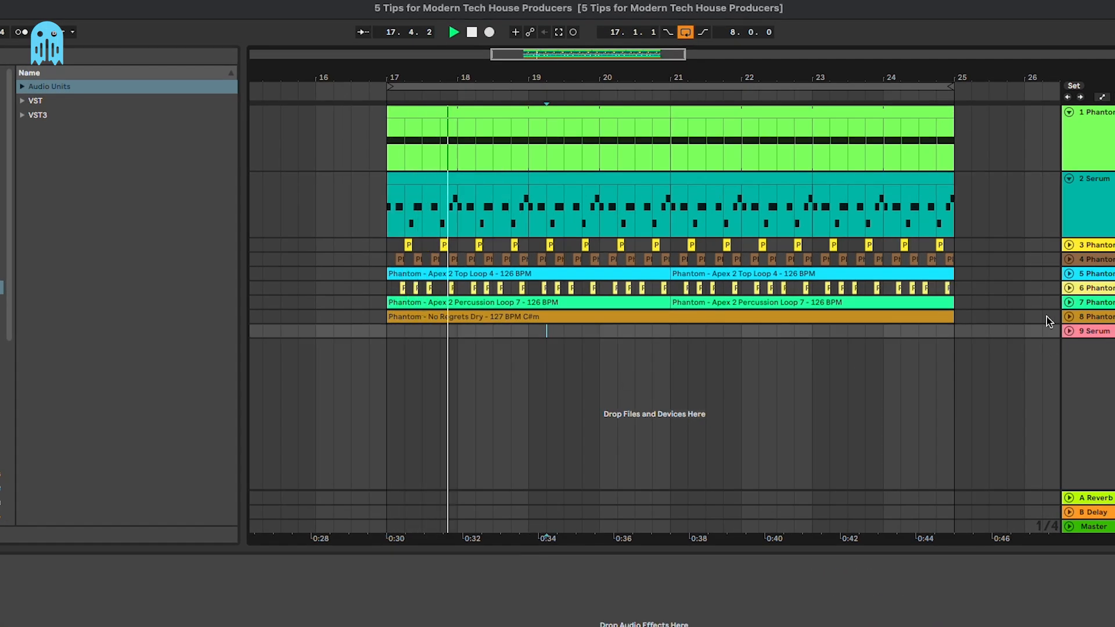
{"action": "left_click", "coordinate": [1069, 317]}
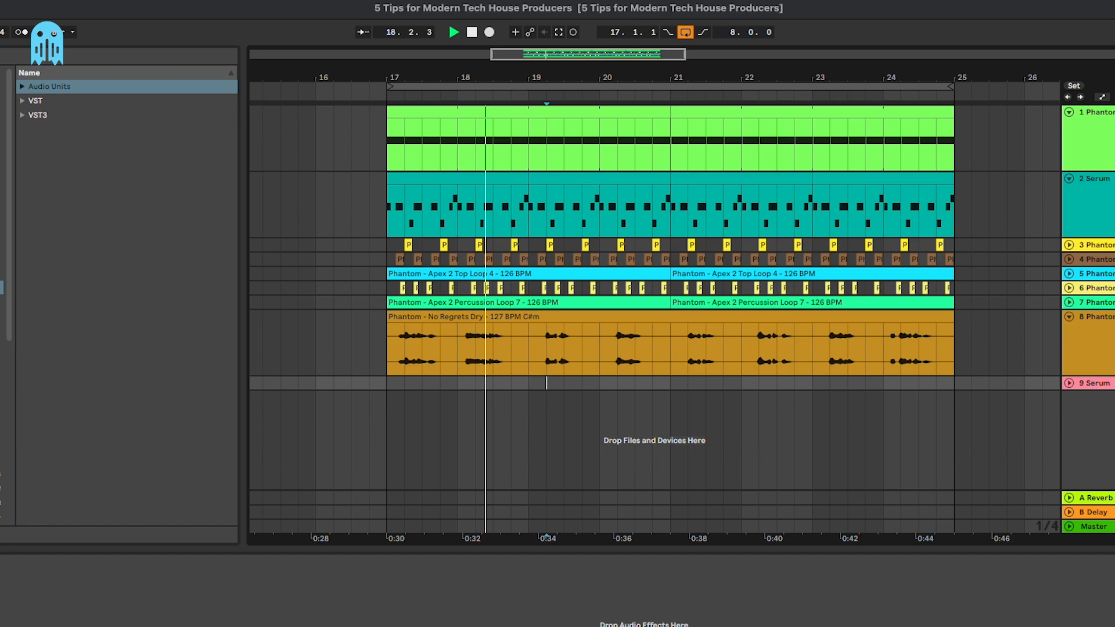
{"action": "left_click", "coordinate": [1070, 316]}
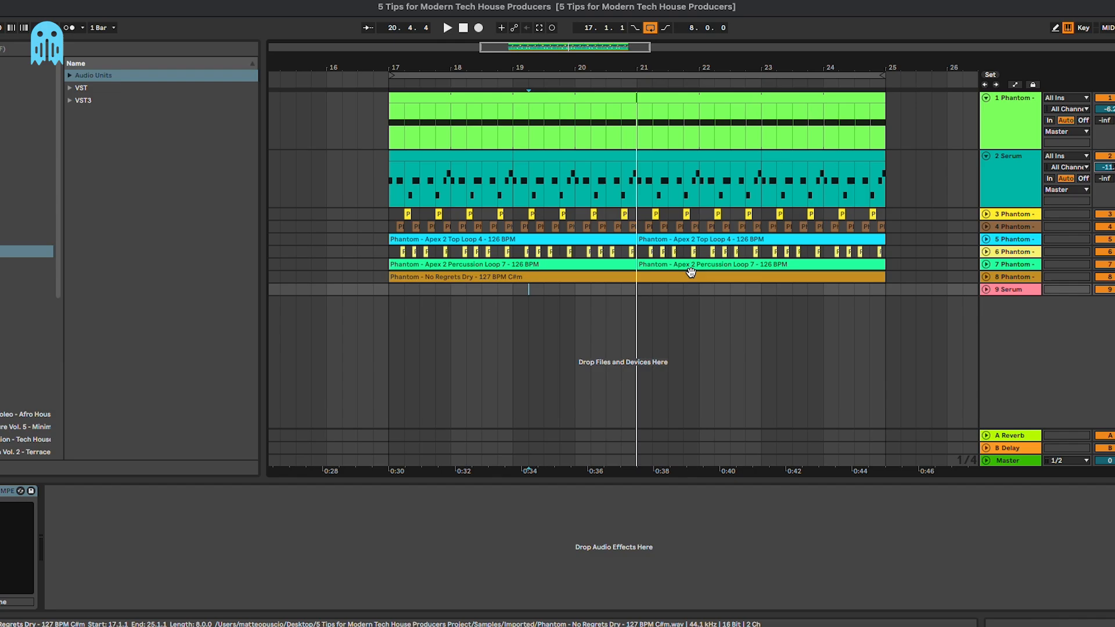
- Loop the first two-bar Serum clip on bars 17 to 19 and open its MIDI notes for editing
{"action": "left_click", "coordinate": [465, 158]}
{"action": "key", "text": "space"}
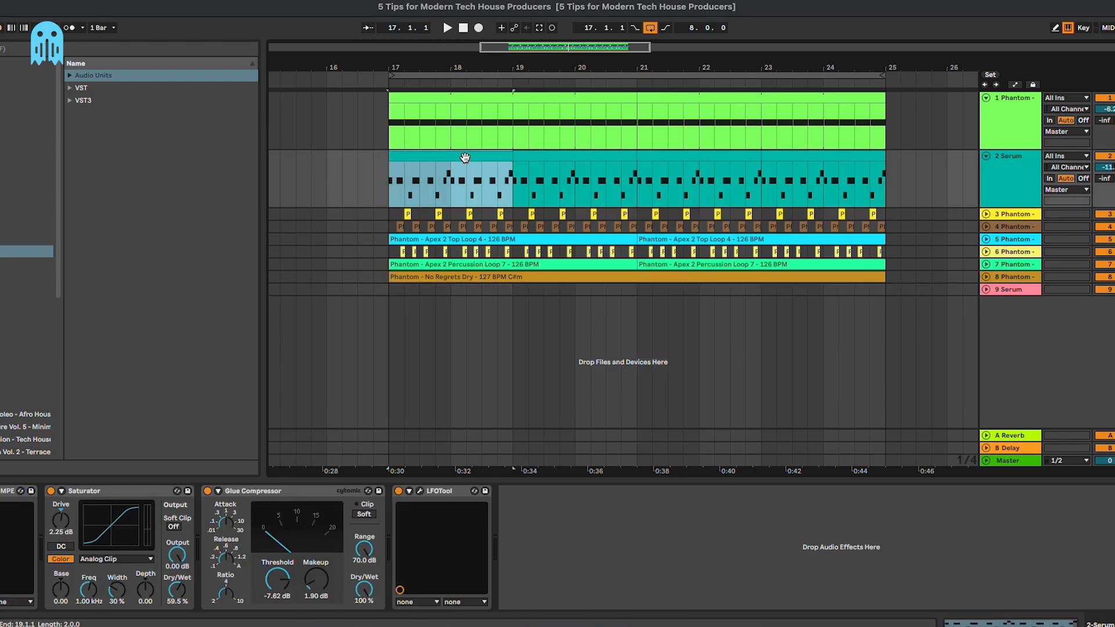
{"action": "key", "text": "ctrl+l"}
{"action": "key", "text": "shift+Tab"}
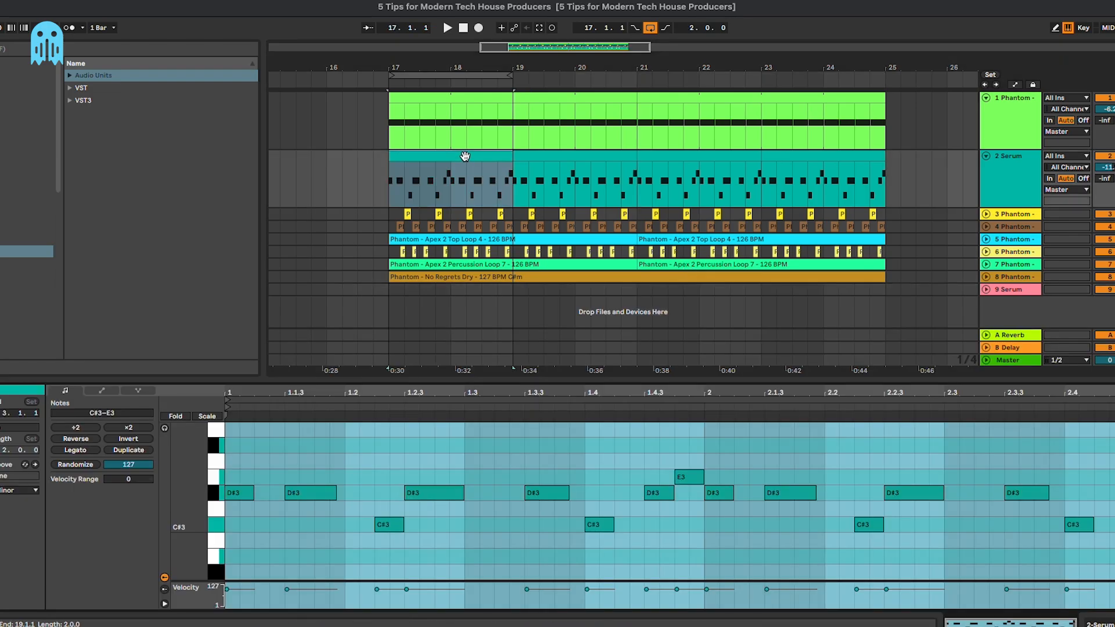
- Transpose the last E3 note of the looped Serum clip up one octave to E4
{"action": "left_click", "coordinate": [774, 468]}
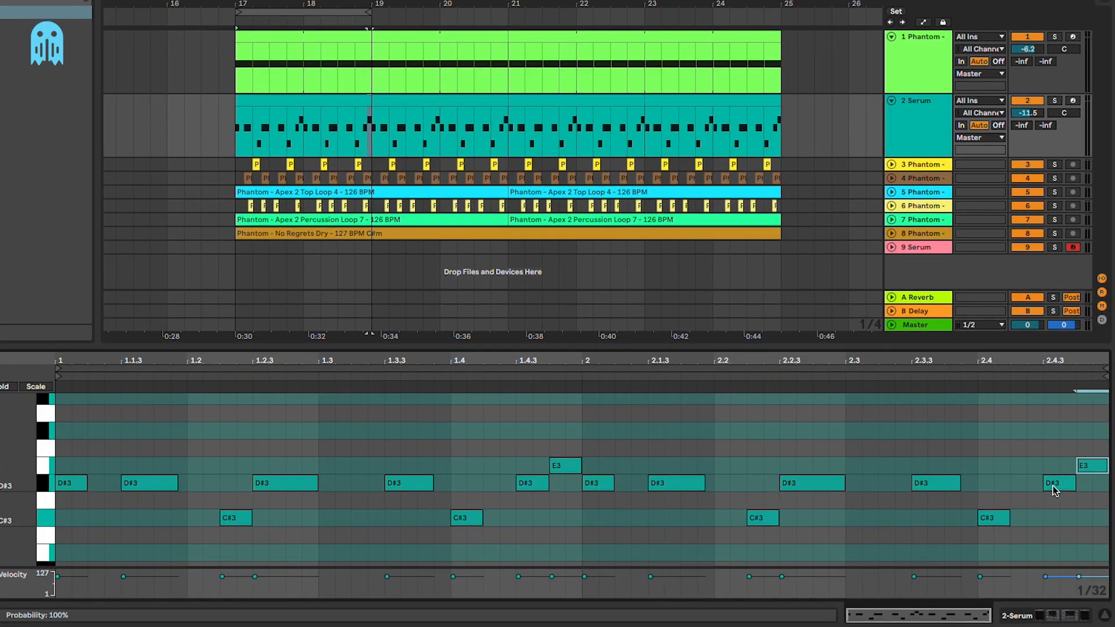
{"action": "left_click", "coordinate": [1103, 485]}
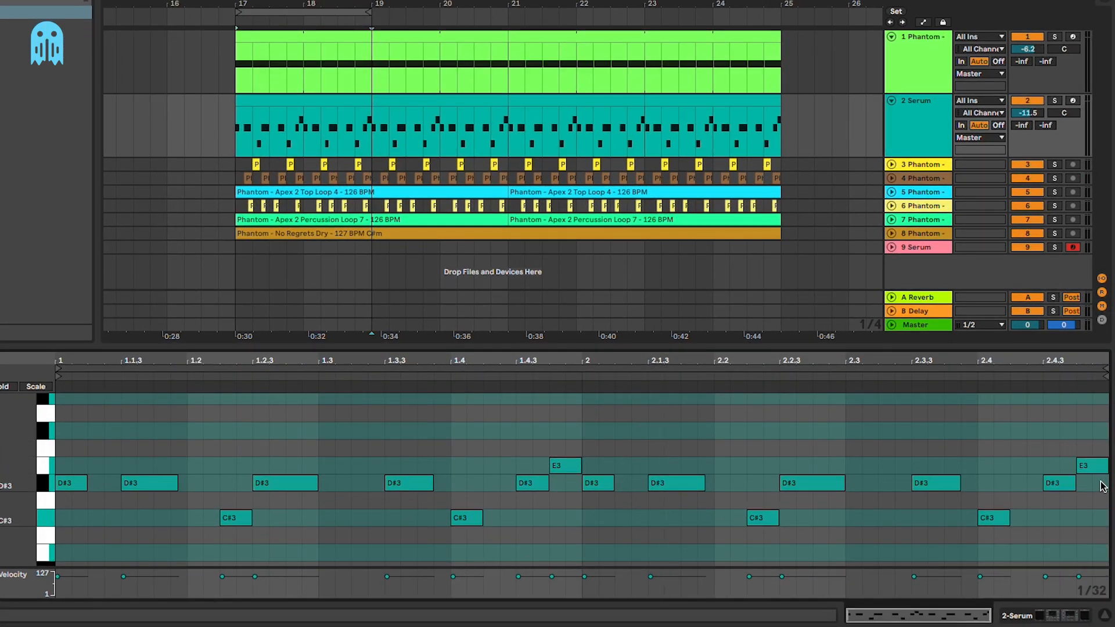
{"action": "mouse_move", "coordinate": [582, 400]}
{"action": "left_mouse_down"}
{"action": "mouse_move", "coordinate": [32, 428]}
{"action": "mouse_move", "coordinate": [582, 455]}
{"action": "mouse_move", "coordinate": [1104, 439]}
{"action": "mouse_move", "coordinate": [468, 443]}
{"action": "mouse_move", "coordinate": [578, 432]}
{"action": "left_mouse_up"}
{"action": "left_click", "coordinate": [577, 430]}
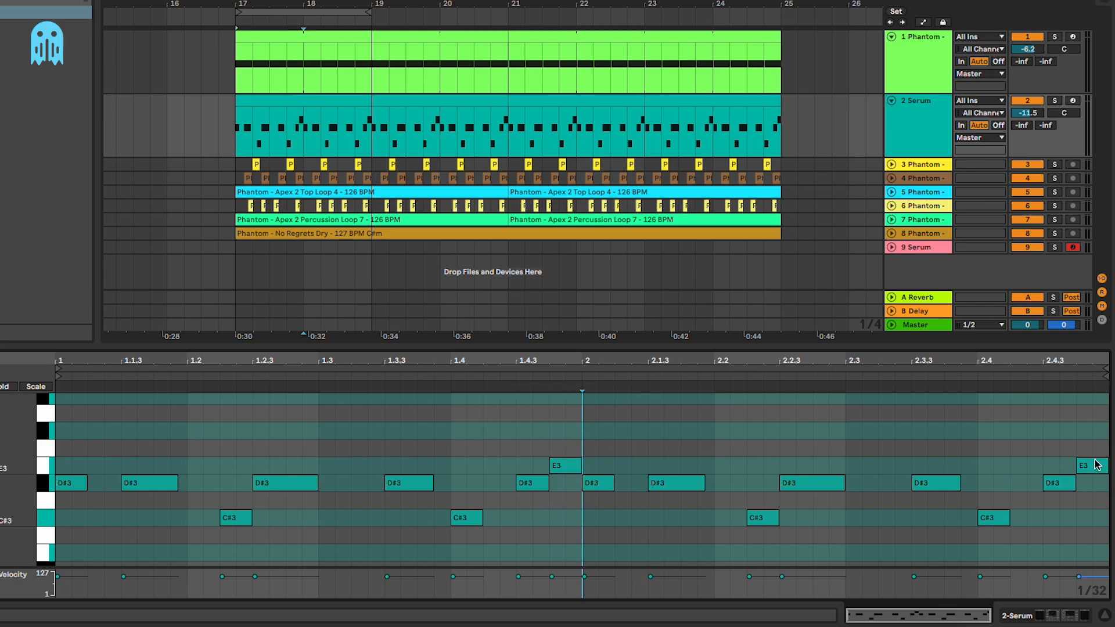
{"action": "key", "text": "shift+Up"}
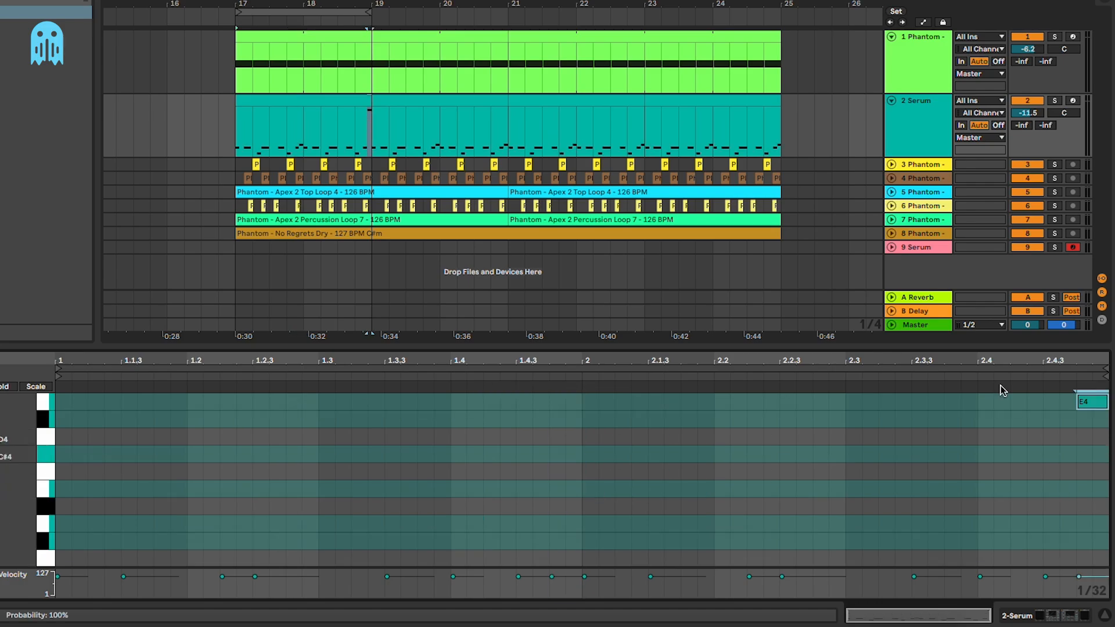
- Play the looped Serum clip, first soloed and with the full mix, to listen to the octave jump at its end
{"action": "left_click", "coordinate": [931, 151]}
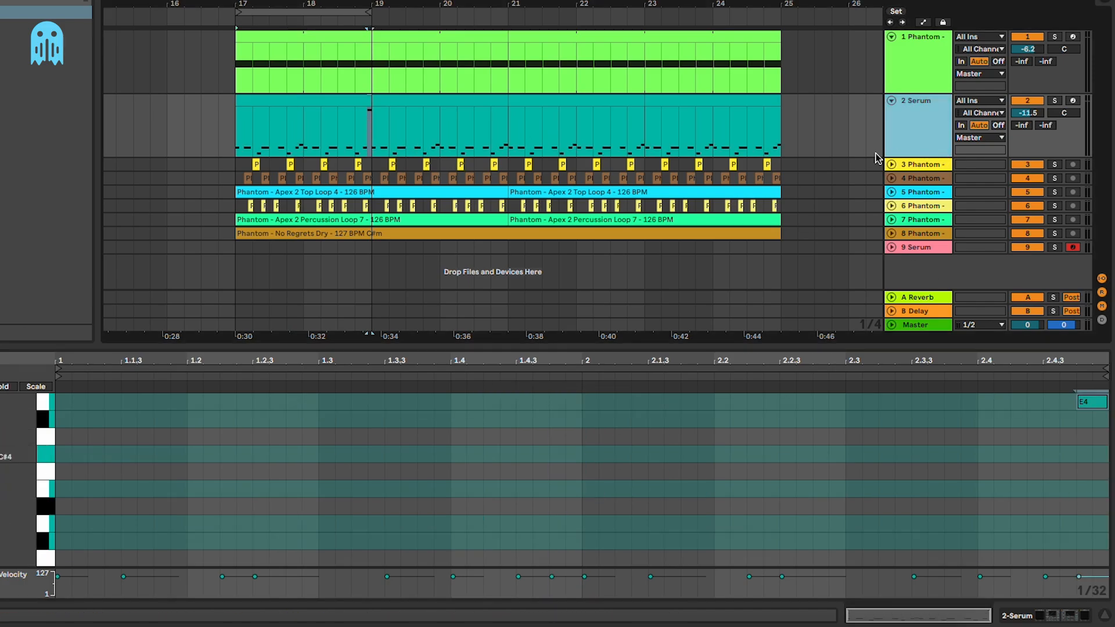
{"action": "left_click", "coordinate": [355, 118]}
{"action": "left_click", "coordinate": [712, 448]}
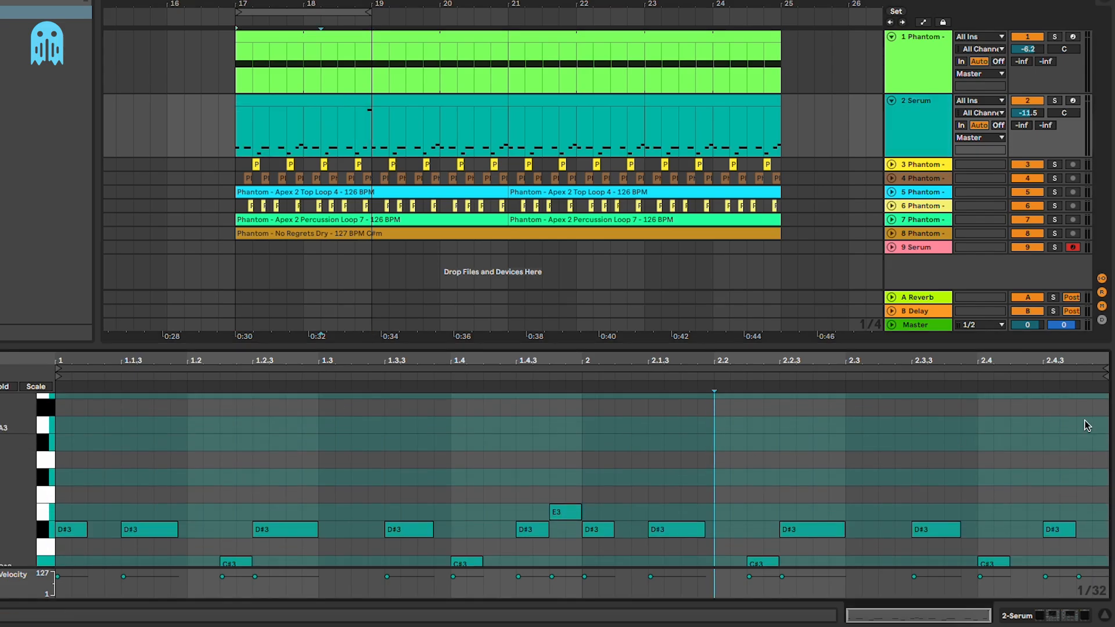
{"action": "left_click", "coordinate": [325, 102]}
{"action": "key", "text": "space"}
{"action": "key", "text": "space"}
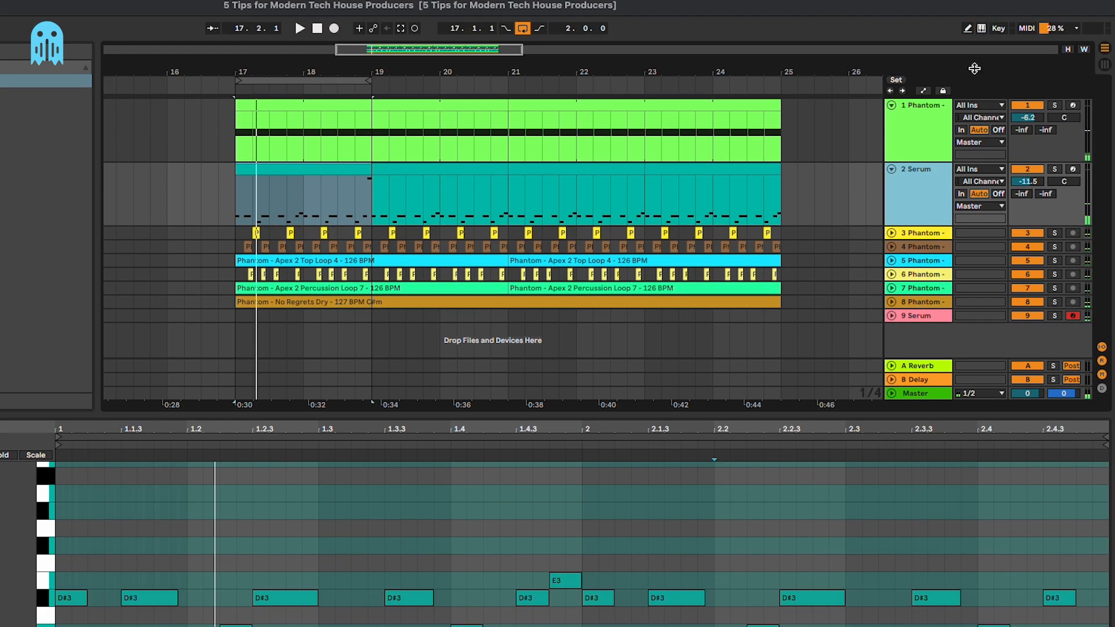
{"action": "left_click", "coordinate": [1055, 169]}
{"action": "key", "text": "space"}
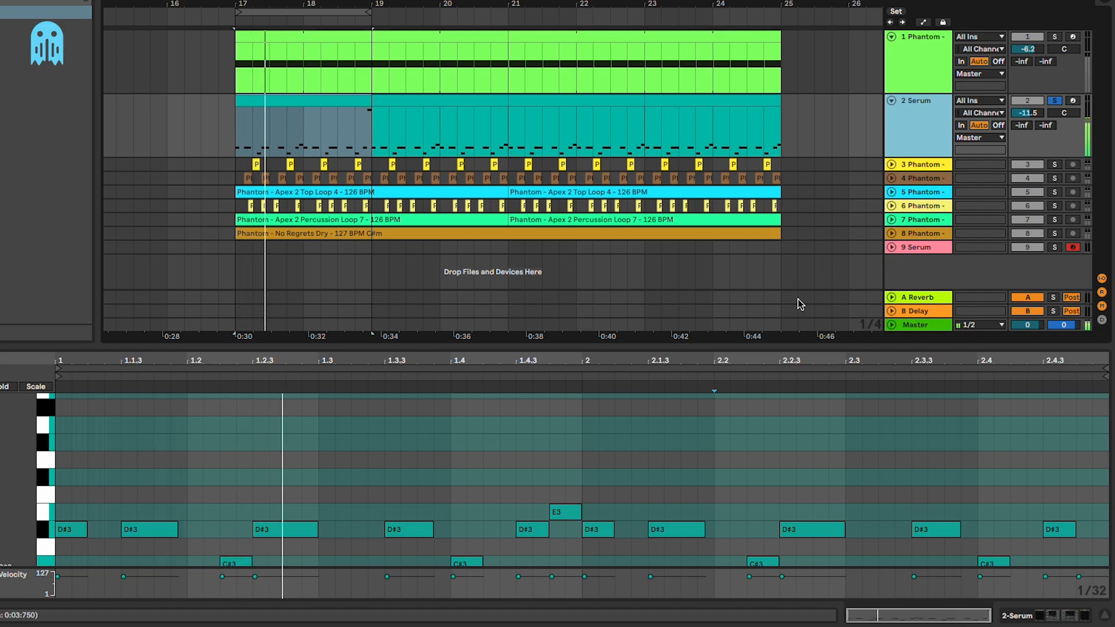
{"action": "scroll", "coordinate": [349, 426], "scroll_direction": "down", "scroll_amount": 3}
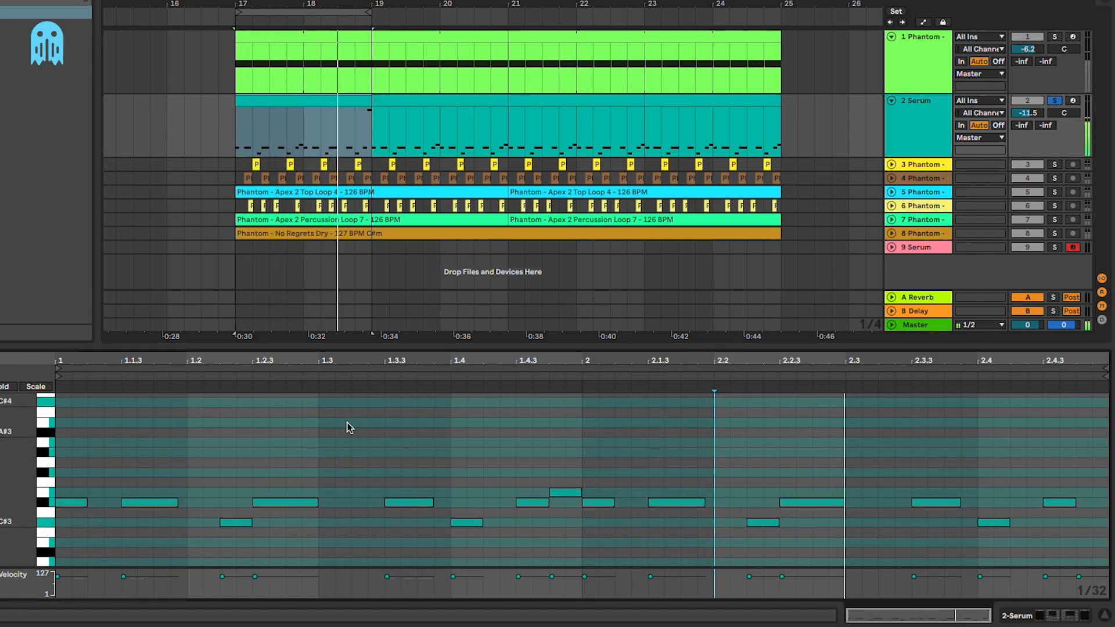
{"action": "scroll", "coordinate": [369, 425], "scroll_direction": "up", "scroll_amount": 3}
{"action": "scroll", "coordinate": [368, 423], "scroll_direction": "down", "scroll_amount": 3}
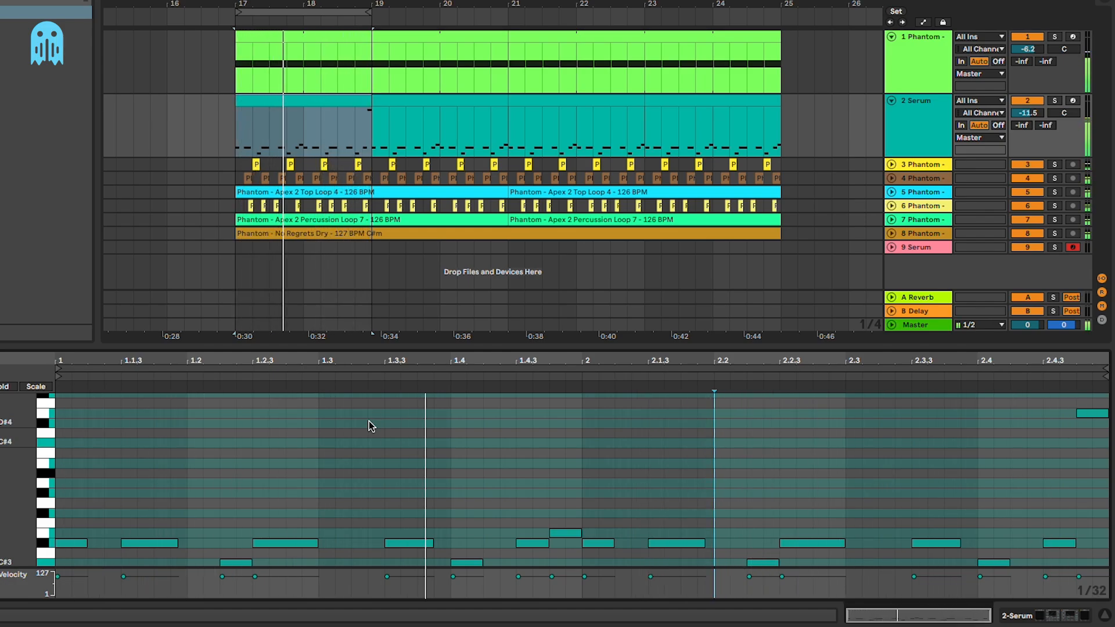
- Try raising the E3 note just before beat 2 of the clip to E4, play the loop, and move the note back down
{"action": "left_click_drag", "start_coordinate": [573, 534], "coordinate": [585, 415]}
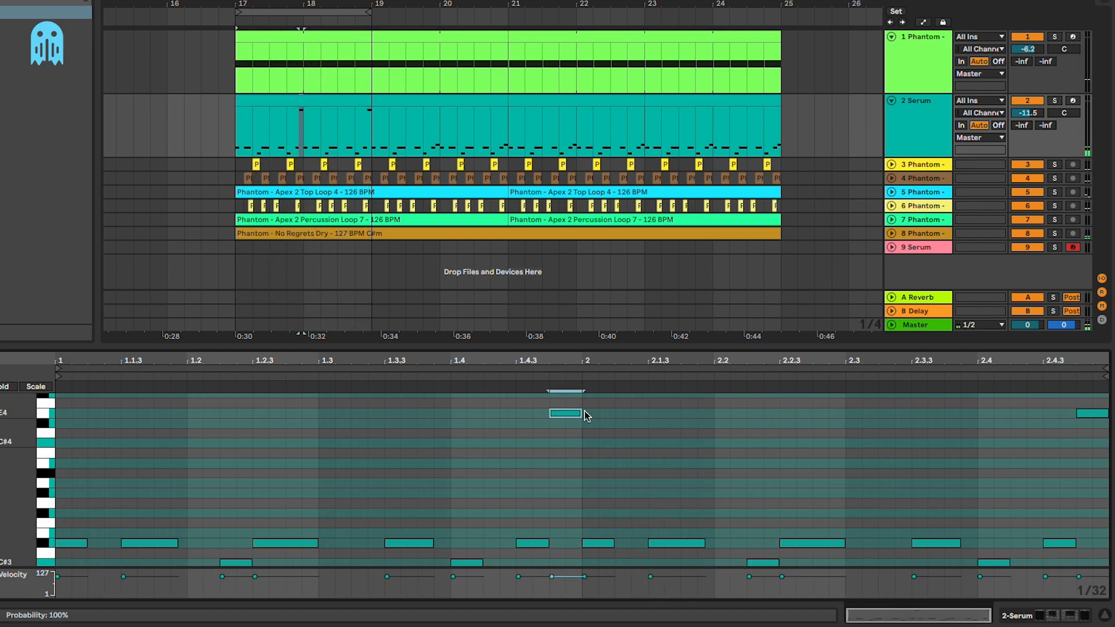
{"action": "left_click", "coordinate": [325, 105]}
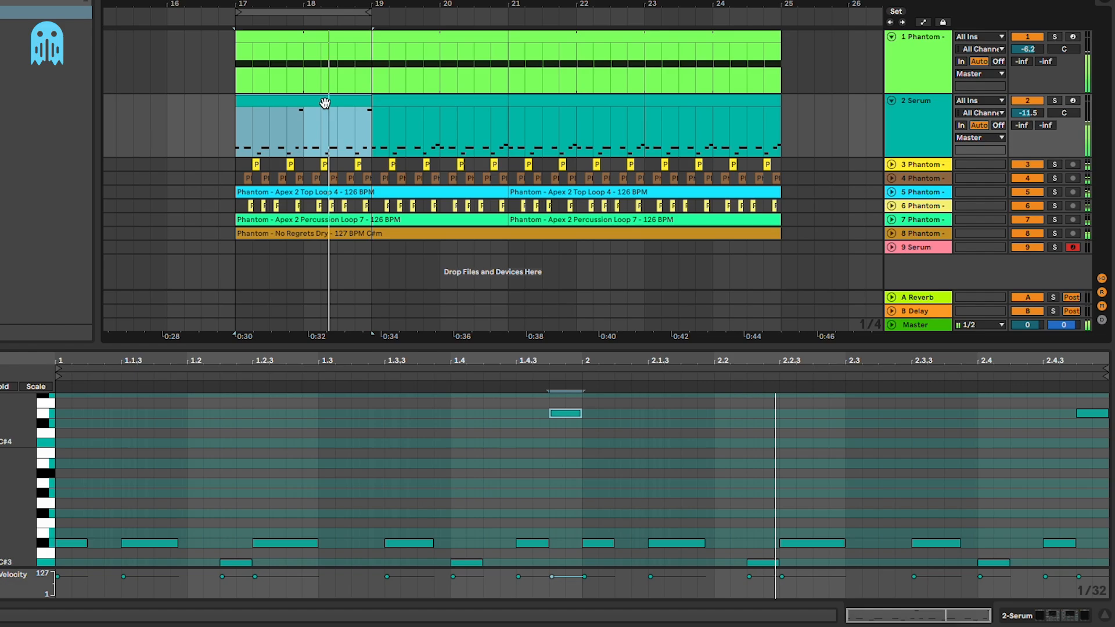
{"action": "left_click", "coordinate": [567, 431]}
{"action": "left_click", "coordinate": [575, 413]}
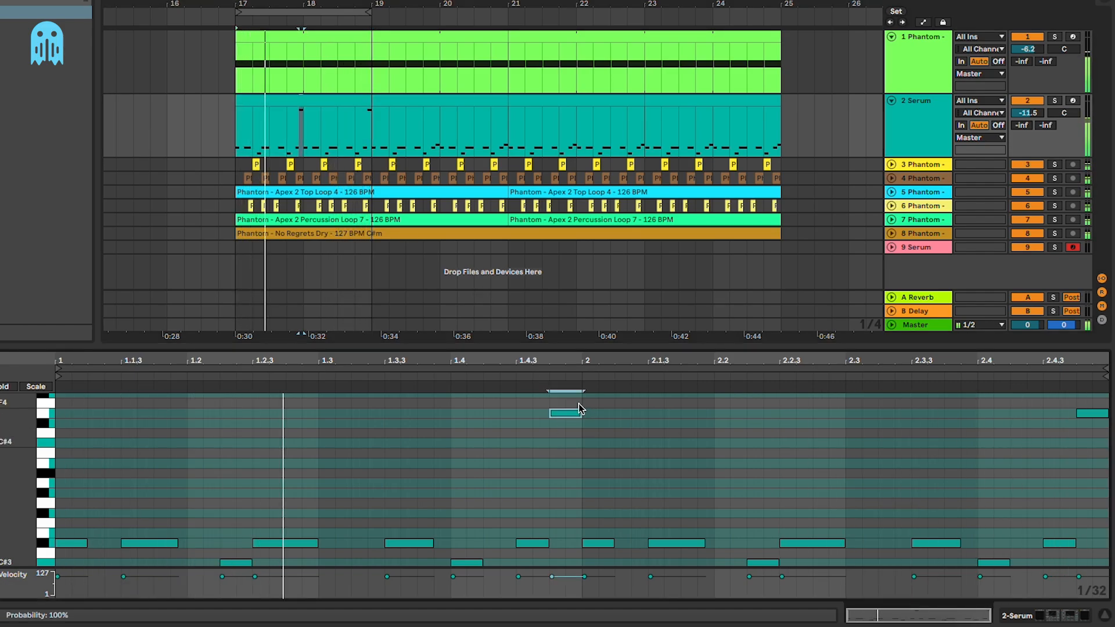
{"action": "key", "text": "shift+Down"}
- Copy the edited two-bar Serum clip to bar 19 and duplicate it twice to fill the track up to bar 25
{"action": "left_click_drag", "start_coordinate": [356, 102], "coordinate": [478, 99]}
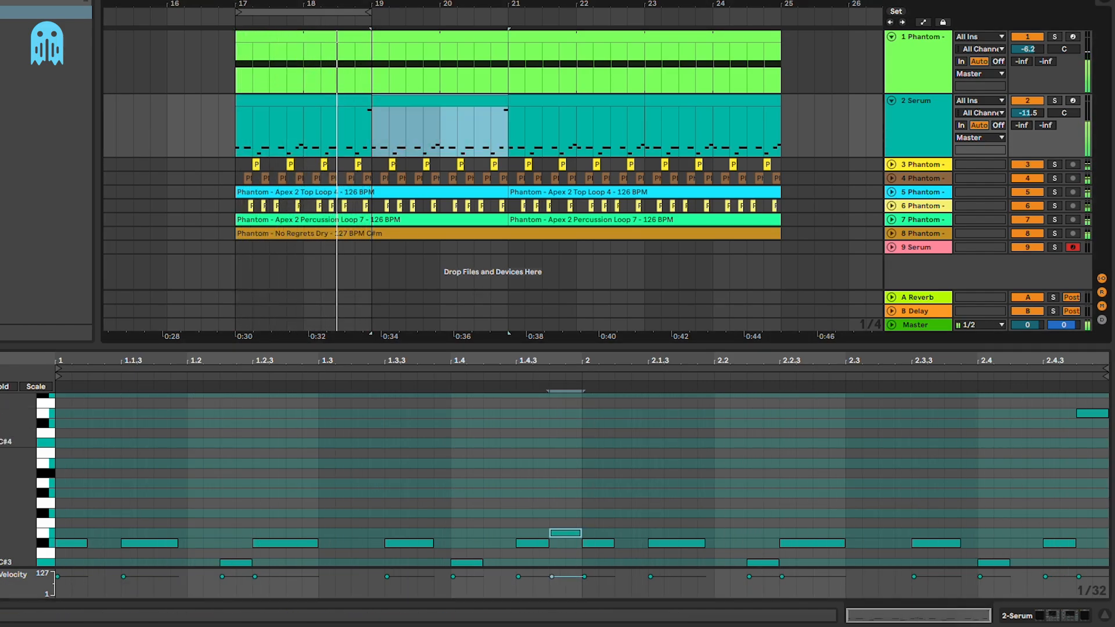
{"action": "key", "text": "ctrl+d"}
{"action": "key", "text": "ctrl+d"}
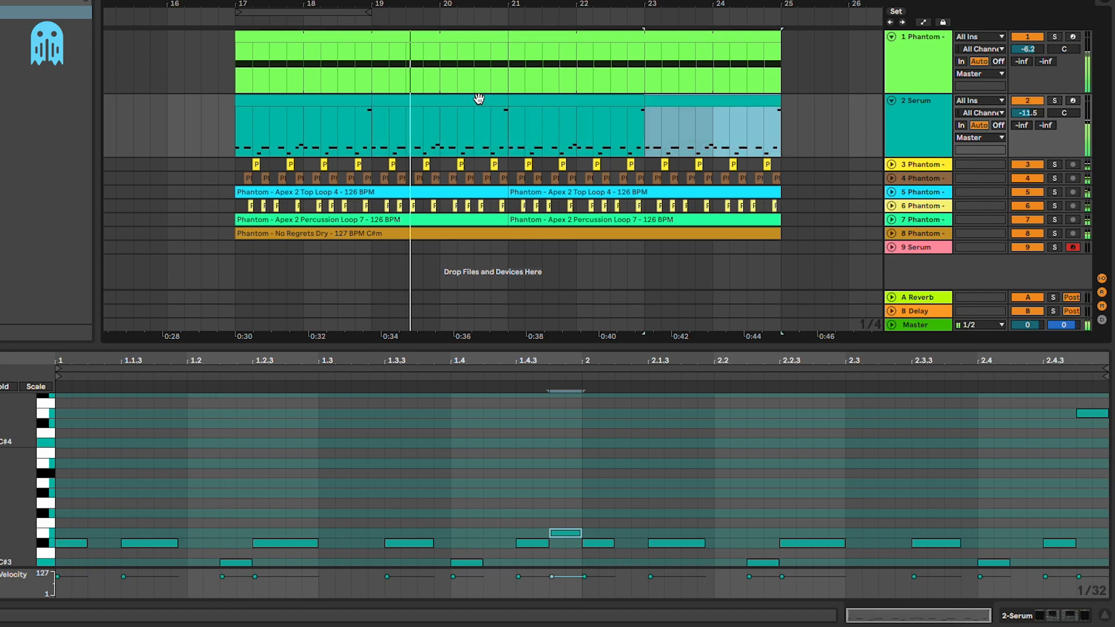
- Open the Serum plug-in on track 2 and display the automation lane for its Fil Cutoff parameter
{"action": "left_click", "coordinate": [921, 150]}
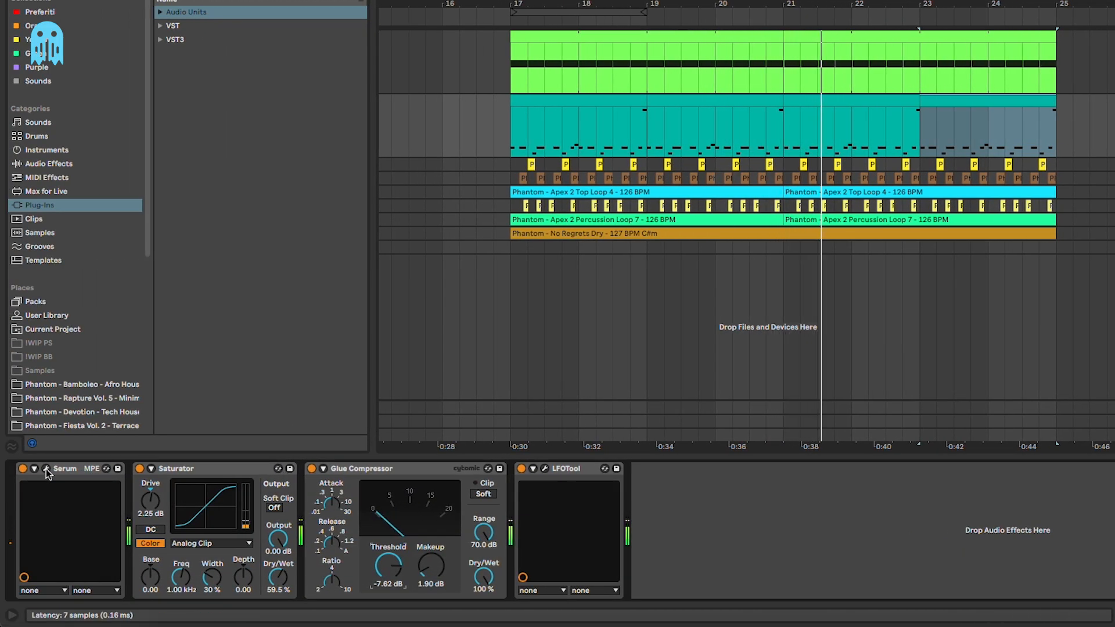
{"action": "left_click", "coordinate": [46, 469]}
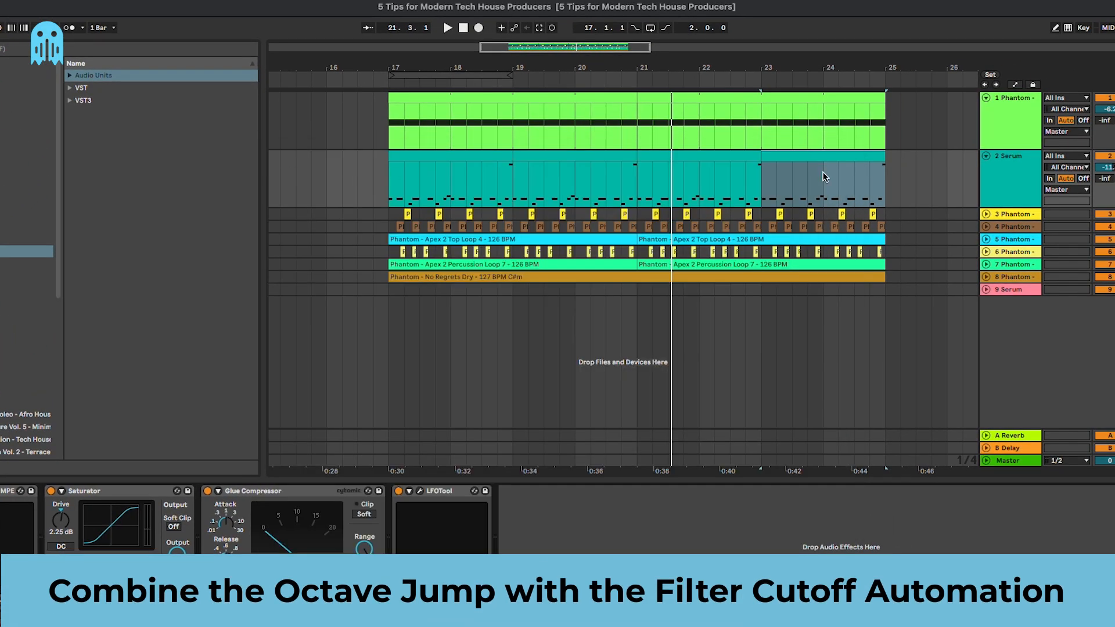
{"action": "left_click", "coordinate": [266, 150]}
{"action": "key", "text": "a"}
- Draw a rising Fil Cutoff automation ramp under the high note just before bar 19 on the Serum track
{"action": "left_click", "coordinate": [500, 172]}
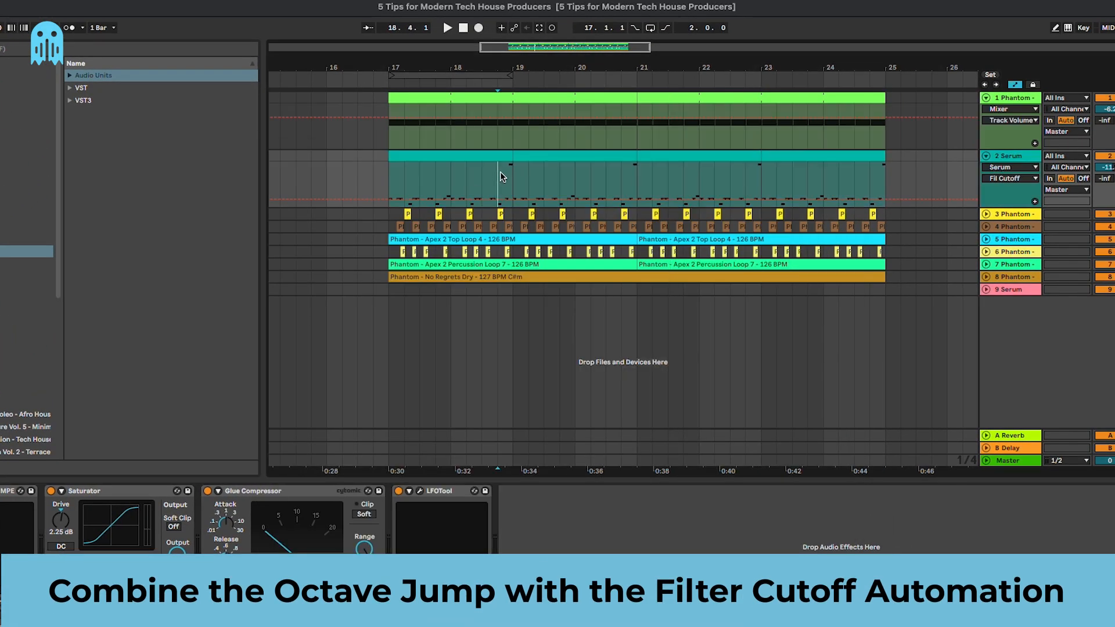
{"action": "key", "text": "plus"}
{"action": "key", "text": "plus"}
{"action": "key", "text": "plus"}
{"action": "key", "text": "plus"}
{"action": "left_click", "coordinate": [619, 199]}
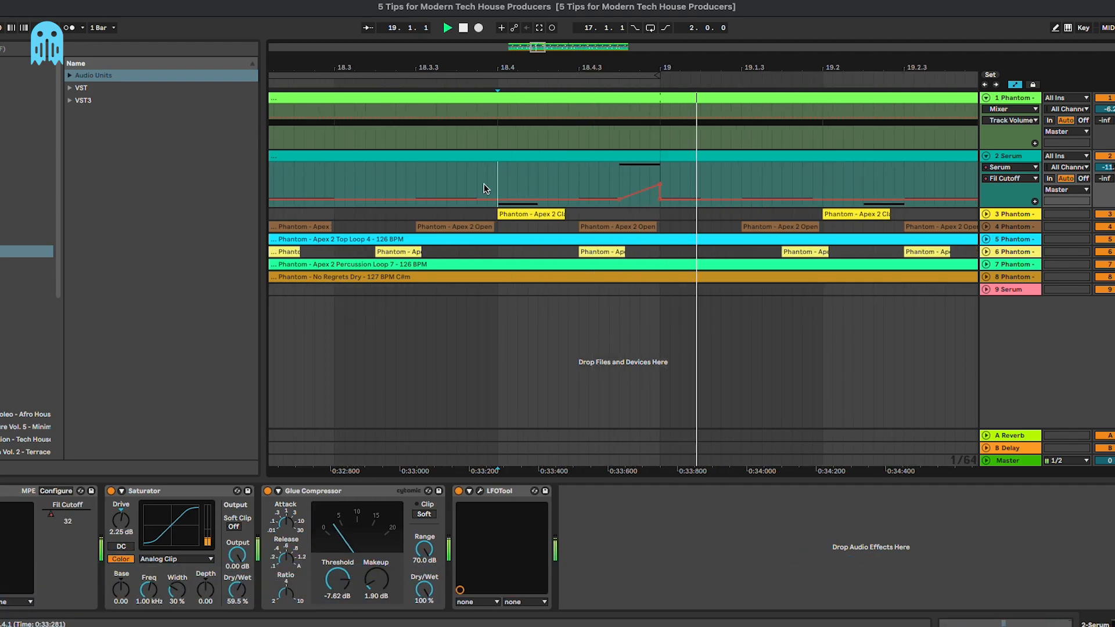
- Lower the peak of the Fil Cutoff ramp at bar 19 and play the passage back
{"action": "key", "text": "space"}
{"action": "left_click_drag", "start_coordinate": [660, 185], "coordinate": [660, 192]}
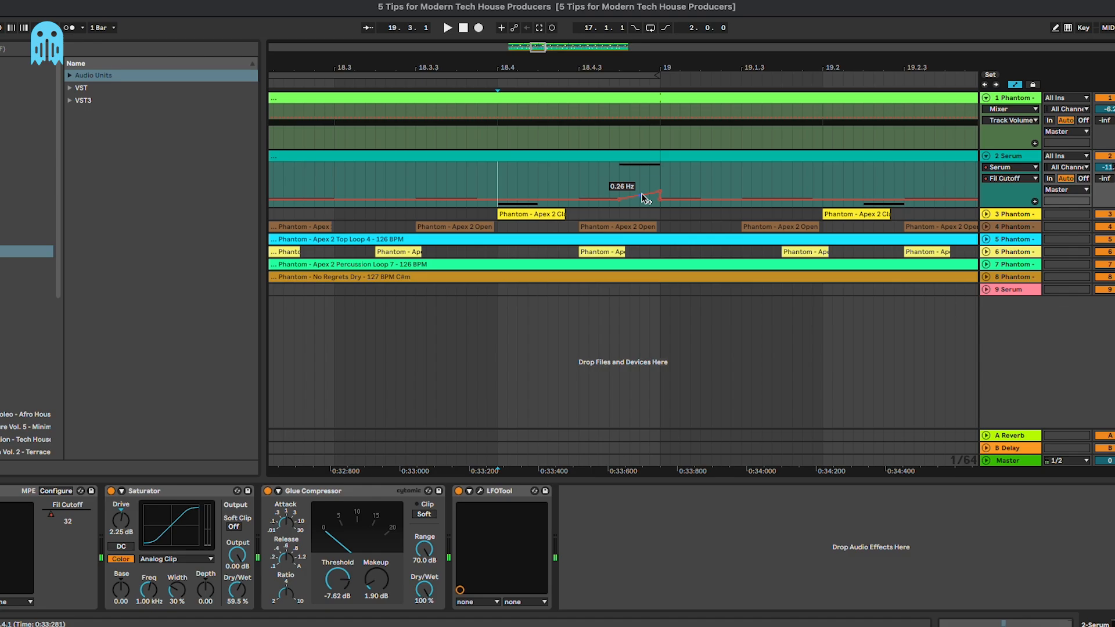
{"action": "key", "text": "space"}
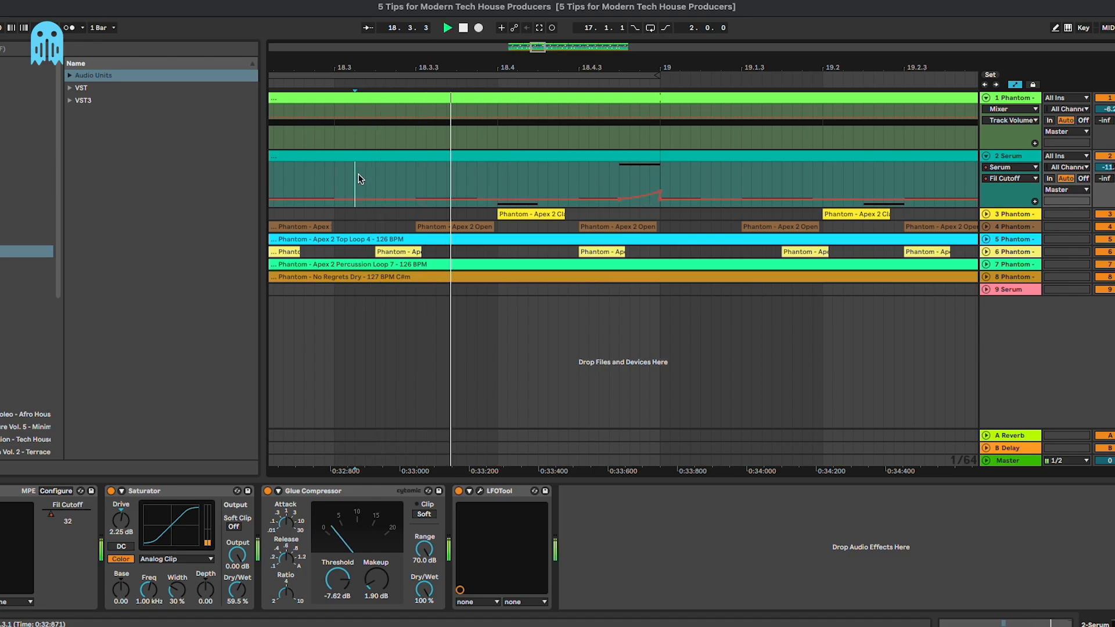
{"action": "scroll", "coordinate": [360, 172], "scroll_direction": "down", "scroll_amount": 4}
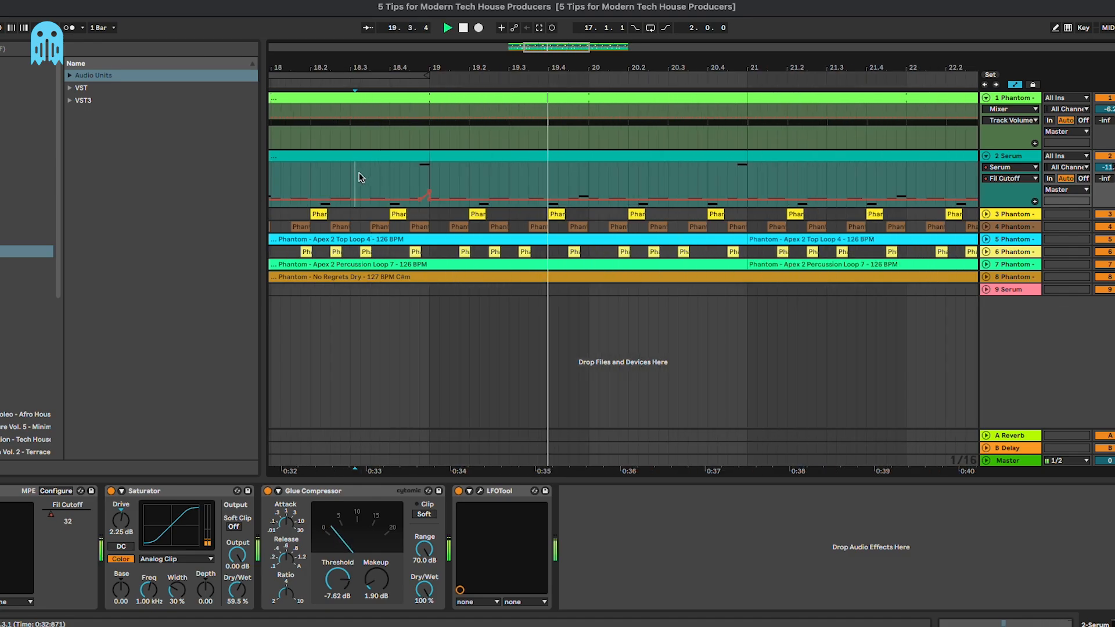
- Reshape the Fil Cutoff automation to peak at the start of the high note and fall towards bar 19, and play it
{"action": "left_click", "coordinate": [312, 178]}
{"action": "scroll", "coordinate": [306, 182], "scroll_direction": "up", "scroll_amount": 3}
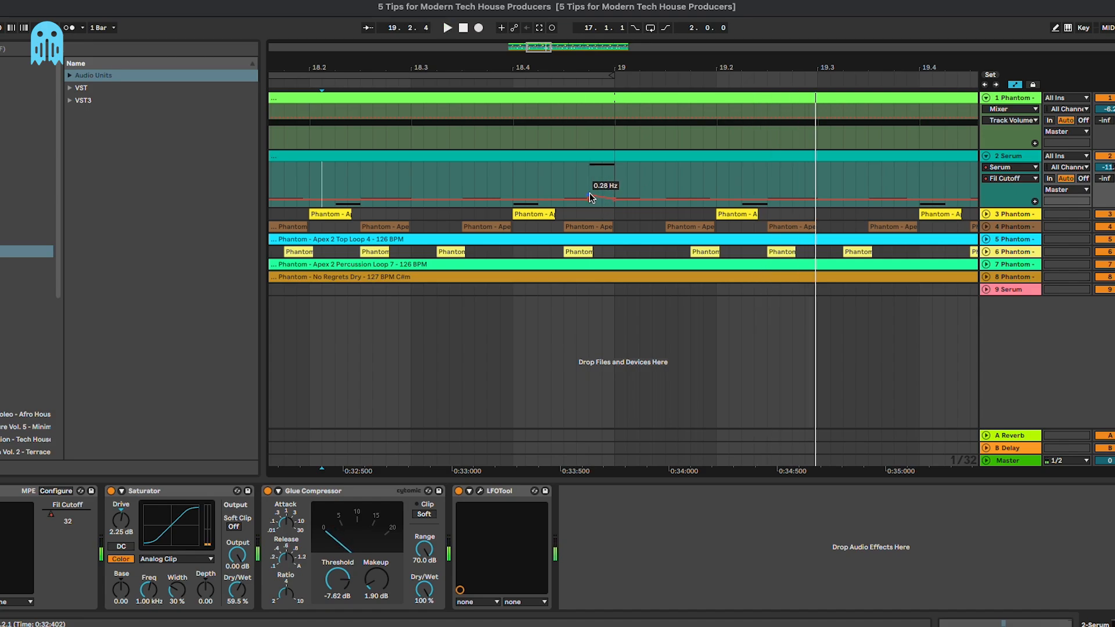
{"action": "left_click_drag", "start_coordinate": [590, 169], "coordinate": [614, 168]}
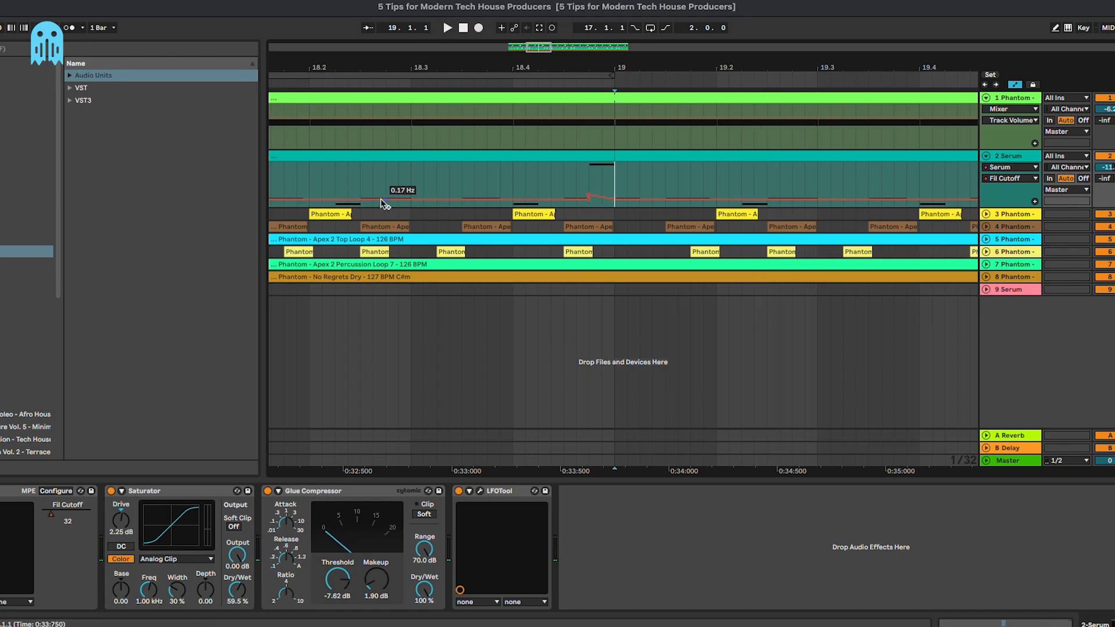
{"action": "left_click", "coordinate": [348, 177]}
{"action": "key", "text": "space"}
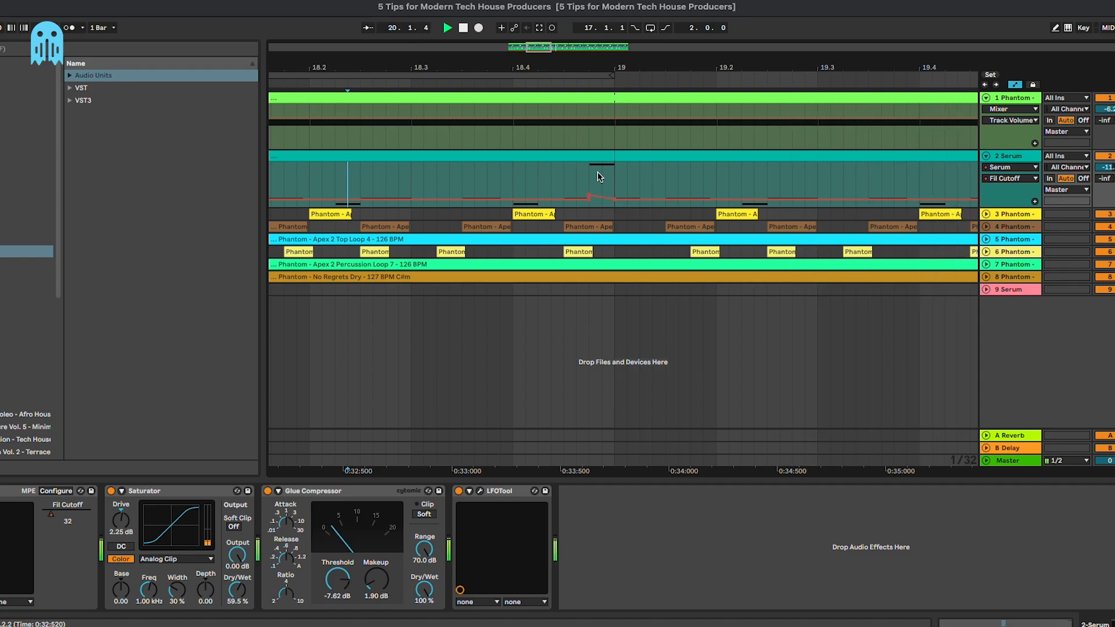
- Duplicate the Serum automation and notes of bars 17 to 19 three times up to bar 25
{"action": "scroll", "coordinate": [599, 174], "scroll_direction": "down", "scroll_amount": 8}
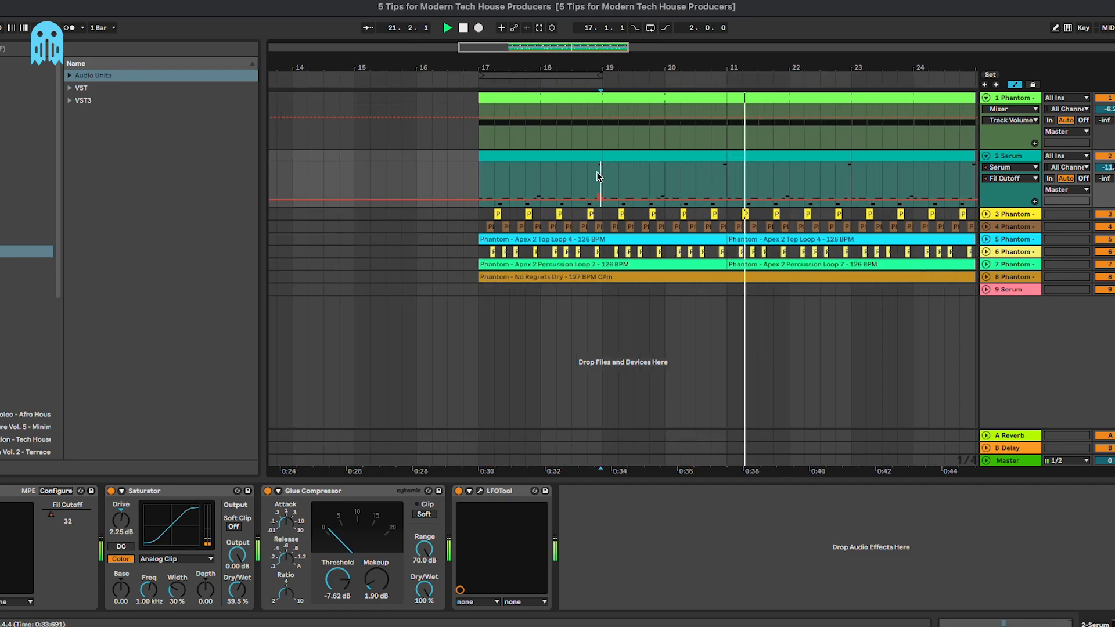
{"action": "key", "text": "space"}
{"action": "left_click_drag", "start_coordinate": [605, 176], "coordinate": [480, 179]}
{"action": "key", "text": "super+d"}
{"action": "key", "text": "super+d"}
{"action": "key", "text": "super+d"}
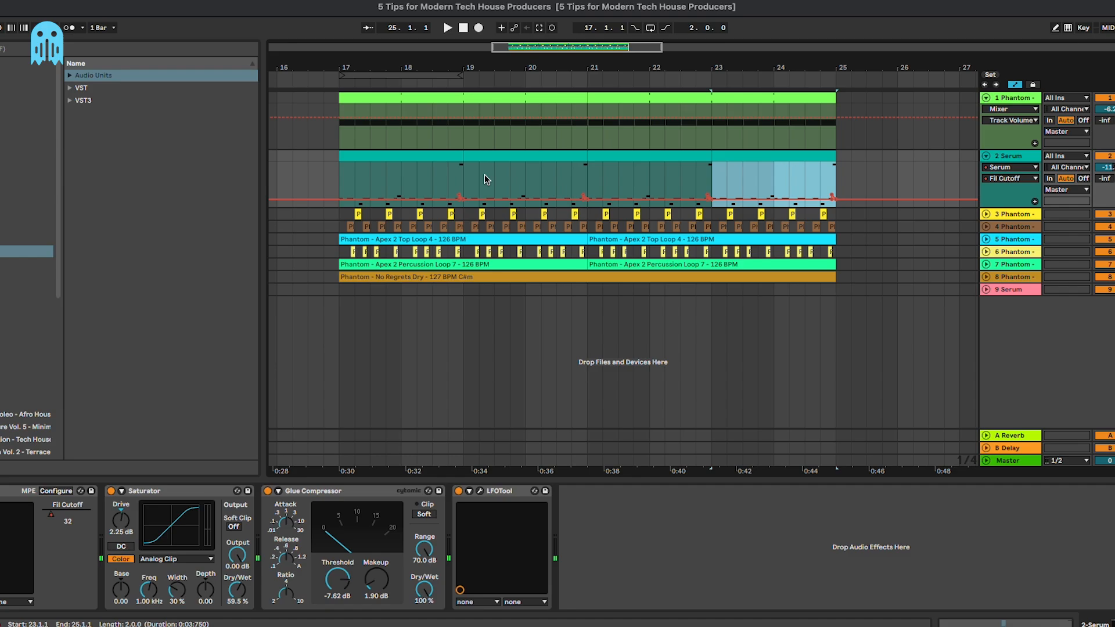
- Play the arrangement from bar 17 and lower the Serum track volume to -11.9 dB
{"action": "key", "text": "minus"}
{"action": "left_click", "coordinate": [540, 155]}
{"action": "key", "text": "space"}
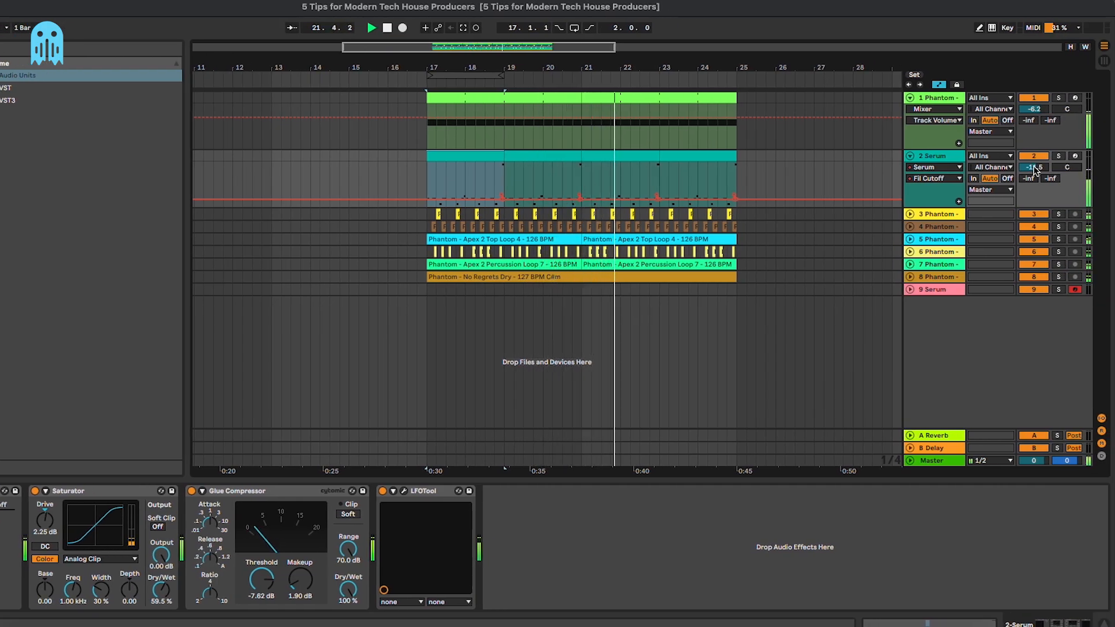
{"action": "left_click", "coordinate": [1033, 168]}
{"action": "left_click_drag", "start_coordinate": [1034, 167], "coordinate": [1037, 170]}
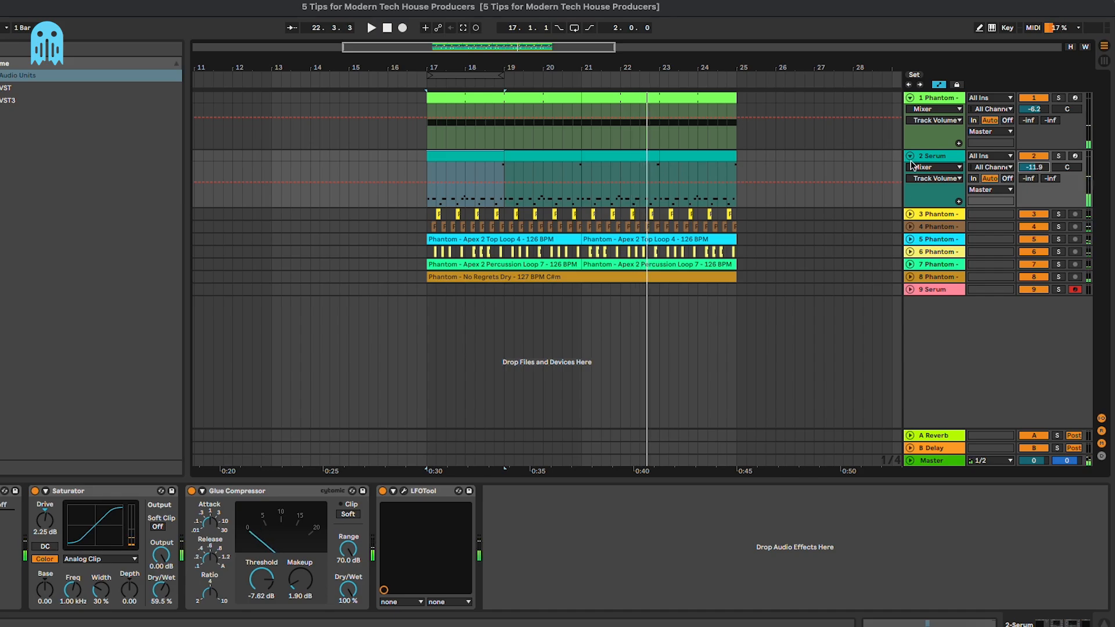
- Hide the automation lanes, extend the loop region over bars 17 to 21 and turn on looping
{"action": "key", "text": "a"}
{"action": "left_click_drag", "start_coordinate": [416, 53], "coordinate": [435, 92]}
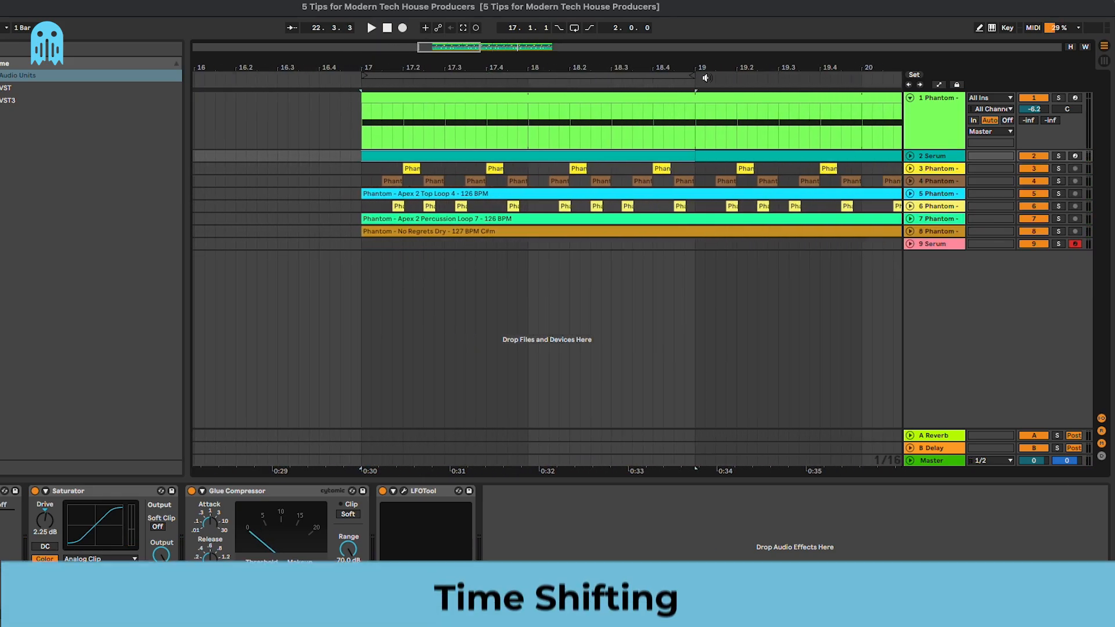
{"action": "left_click", "coordinate": [700, 136]}
{"action": "key", "text": "minus"}
{"action": "key", "text": "minus"}
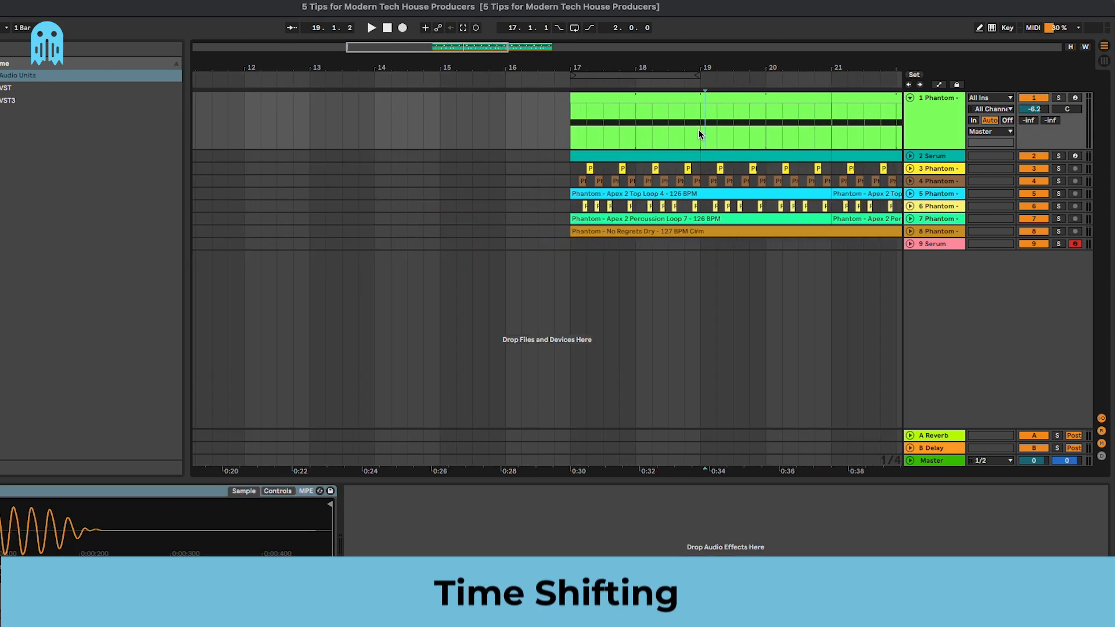
{"action": "left_click_drag", "start_coordinate": [695, 76], "coordinate": [831, 75]}
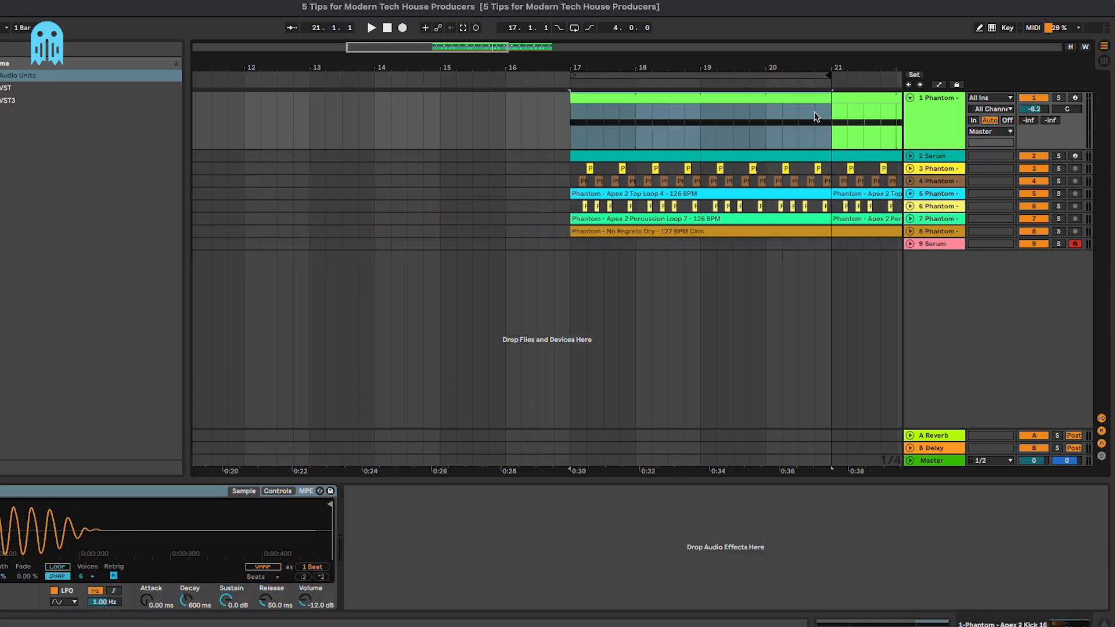
{"action": "left_click", "coordinate": [574, 28]}
- Expand the open hi-hat track and nudge its first clip slightly later than beat 17.1.3
{"action": "left_click", "coordinate": [615, 120]}
{"action": "key", "text": "plus"}
{"action": "key", "text": "plus"}
{"action": "key", "text": "plus"}
{"action": "key", "text": "plus"}
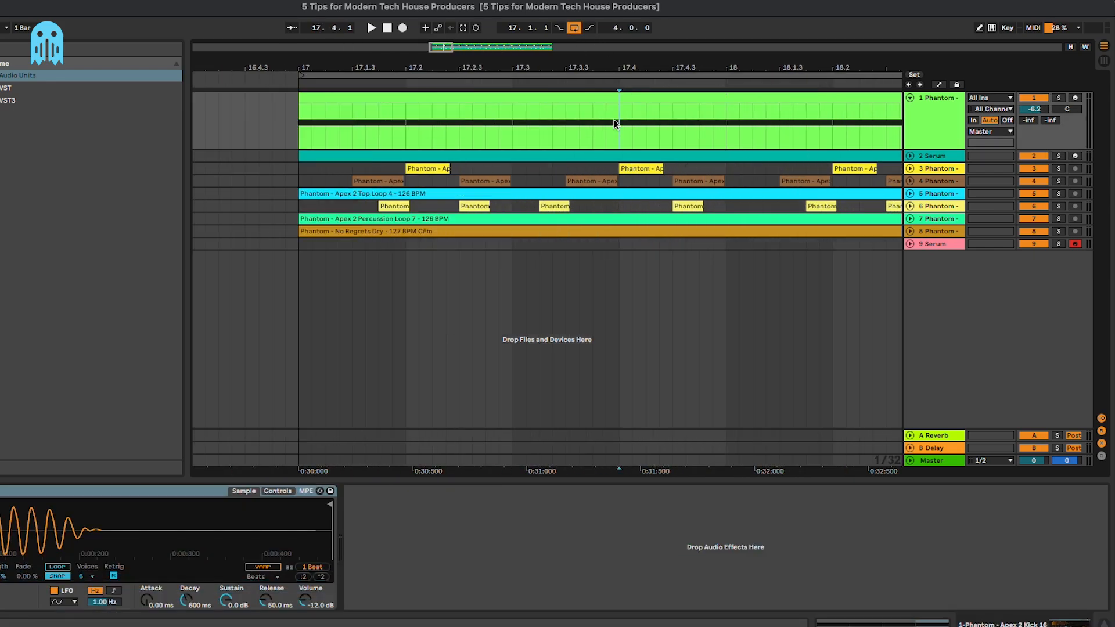
{"action": "left_click", "coordinate": [910, 180]}
{"action": "left_click", "coordinate": [349, 207]}
{"action": "key", "text": "plus"}
{"action": "key", "text": "plus"}
{"action": "key", "text": "plus"}
{"action": "key", "text": "plus"}
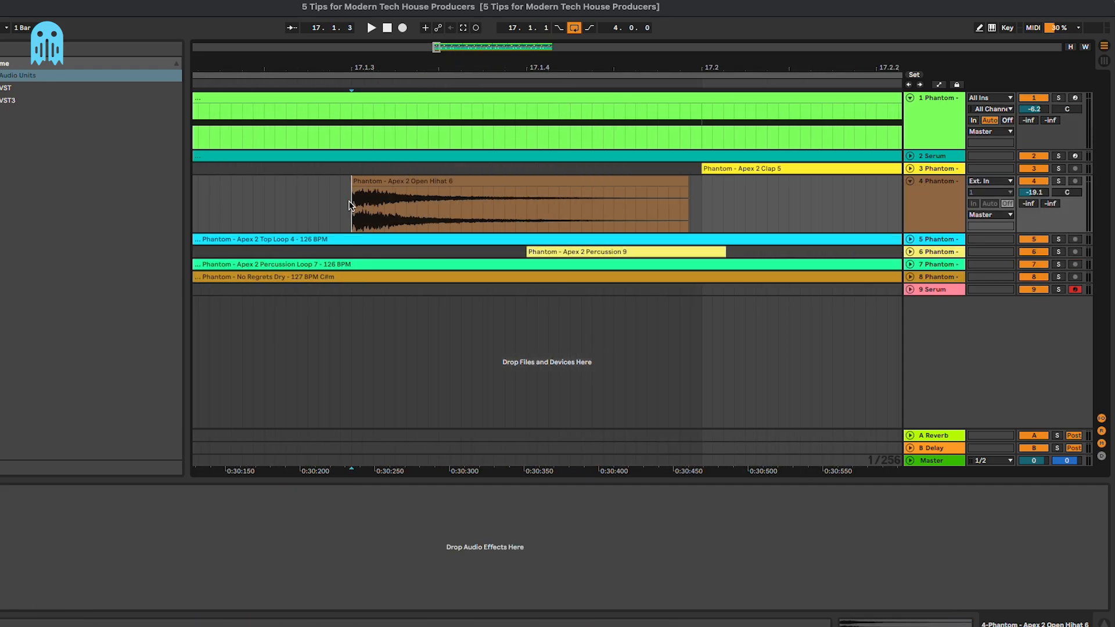
{"action": "key", "text": "minus"}
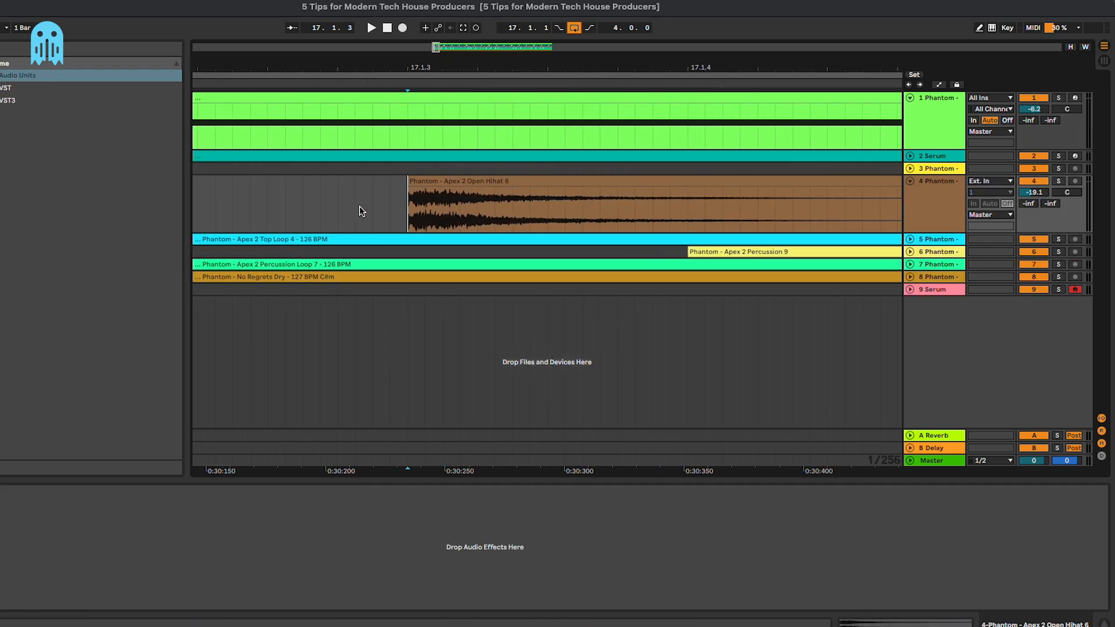
{"action": "left_click", "coordinate": [431, 184]}
{"action": "key", "text": "plus"}
{"action": "key", "text": "plus"}
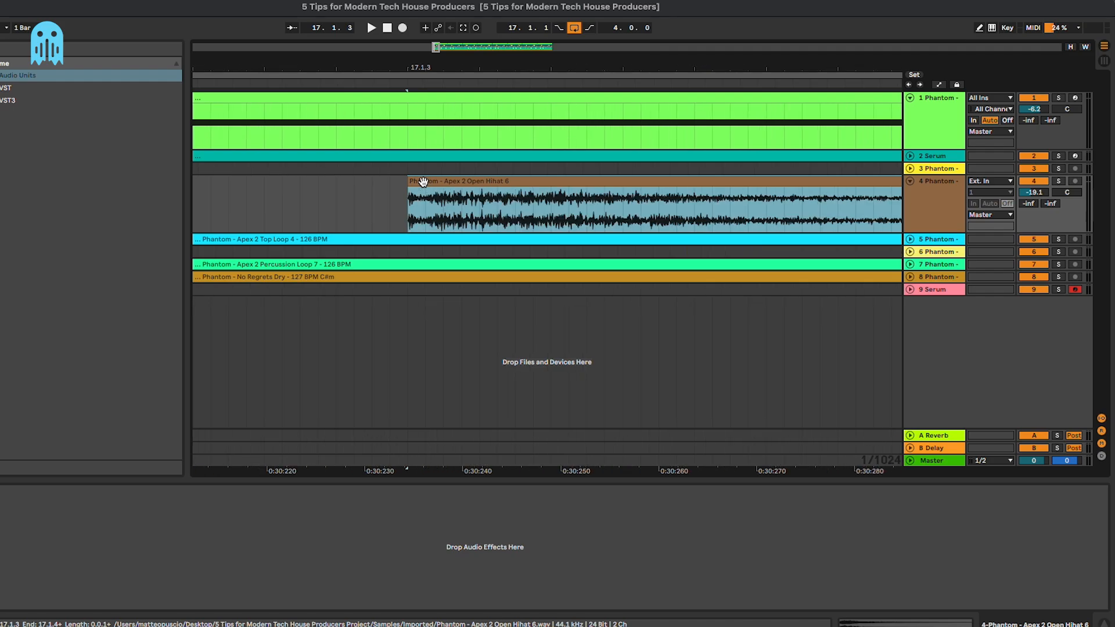
{"action": "left_click", "coordinate": [323, 202]}
{"action": "key", "text": "minus"}
{"action": "key", "text": "minus"}
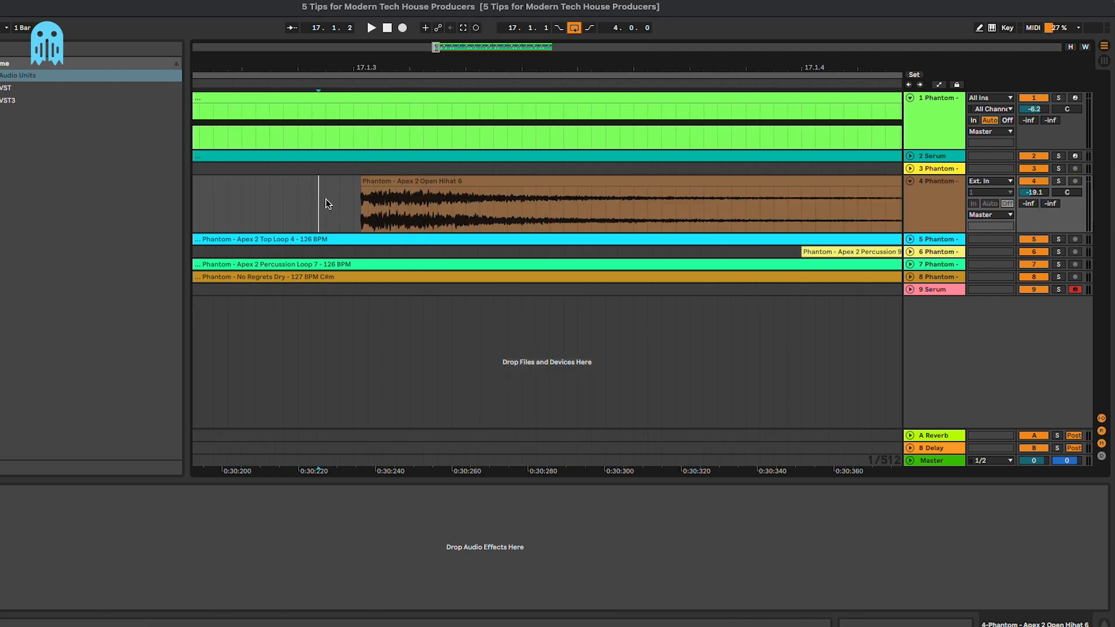
- Play the arrangement from bar 17 to hear the shifted open hi-hat
{"action": "scroll", "coordinate": [327, 203], "scroll_direction": "left", "scroll_amount": 2}
{"action": "left_click", "coordinate": [265, 197]}
{"action": "key", "text": "minus"}
{"action": "key", "text": "minus"}
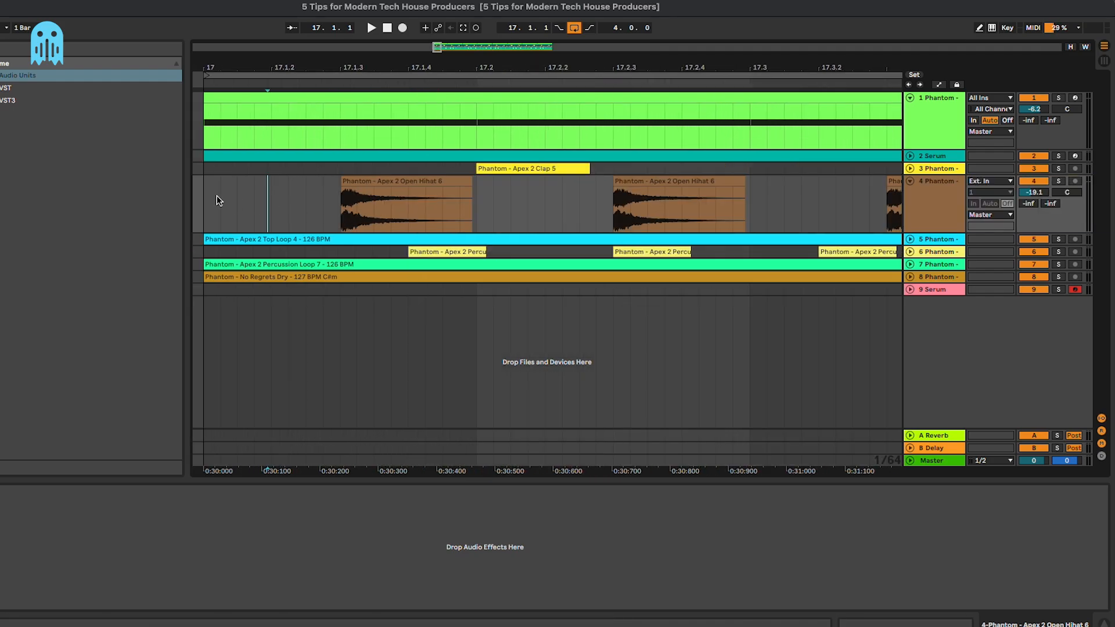
{"action": "left_click", "coordinate": [204, 192]}
{"action": "key", "text": "space"}
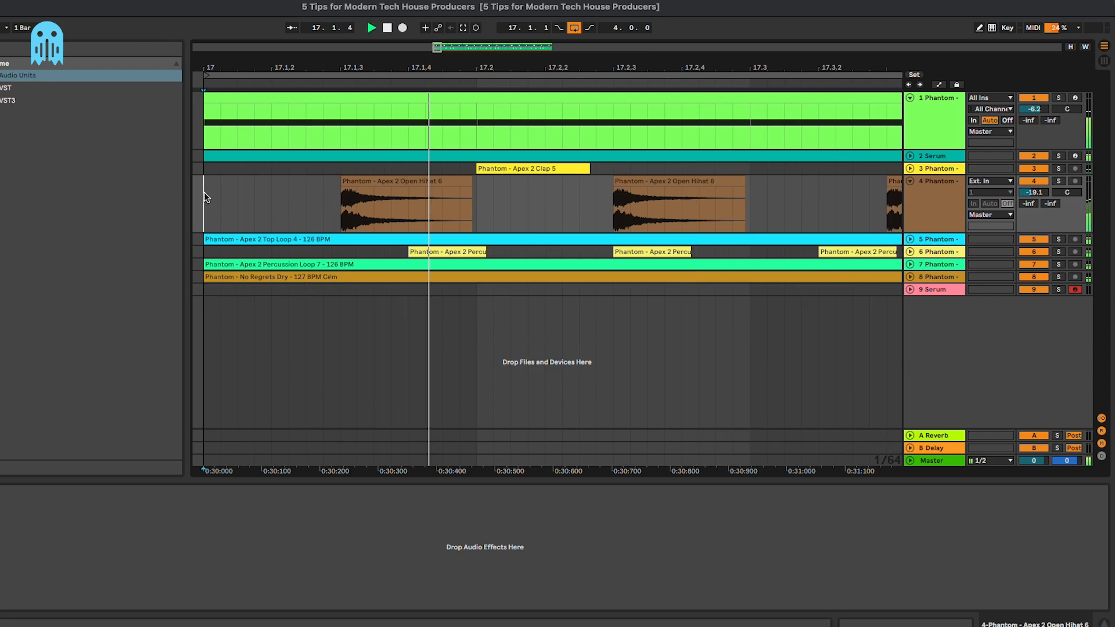
{"action": "key", "text": "space"}
- Replace the second open hi-hat with a duplicate of the shifted first beat and play from bar 17
{"action": "left_click", "coordinate": [681, 181]}
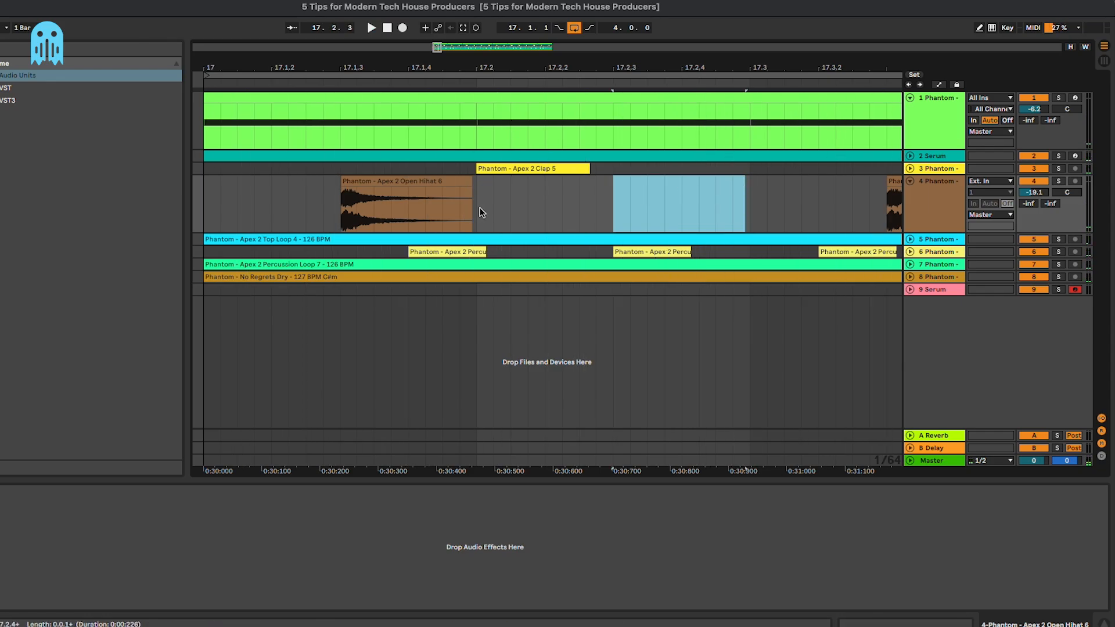
{"action": "left_click_drag", "start_coordinate": [480, 207], "coordinate": [207, 208]}
{"action": "key", "text": "super+d"}
{"action": "left_click", "coordinate": [210, 204]}
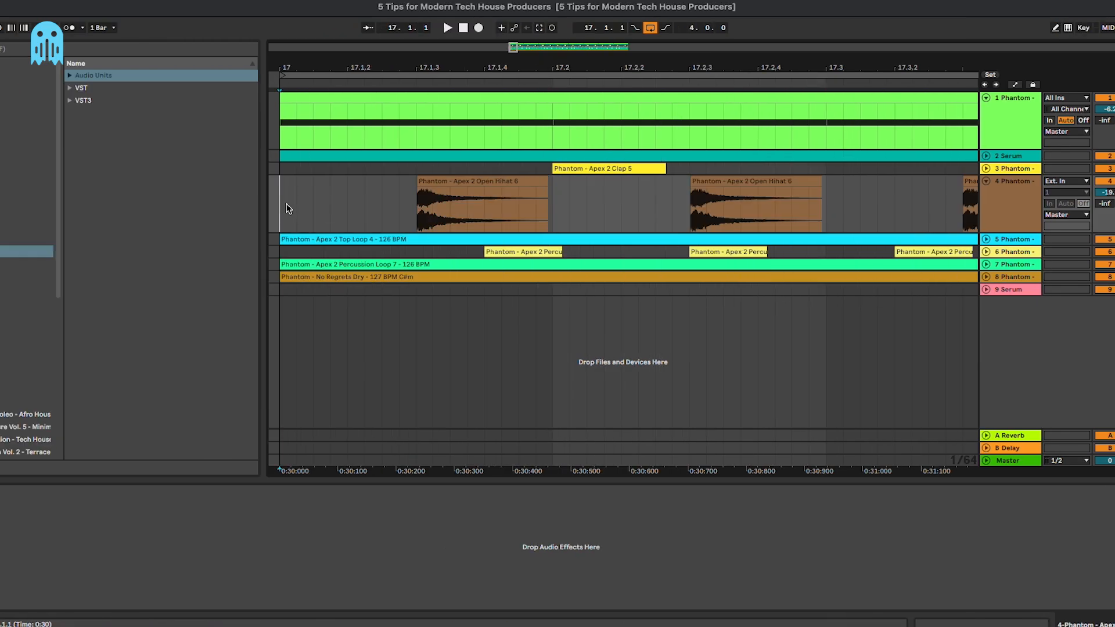
{"action": "key", "text": "space"}
{"action": "key", "text": "minus"}
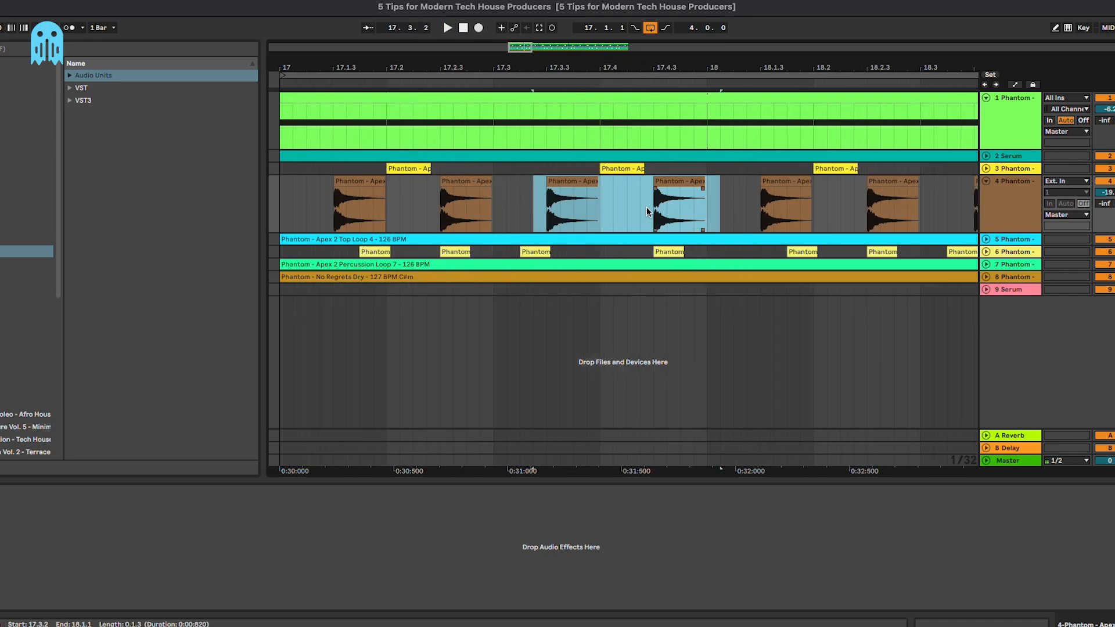
- Replace the open hi-hats on beats 17.3 and 17.4 with a duplicate of the first two beats and play from bar 17
{"action": "key", "text": "Delete"}
{"action": "left_click_drag", "start_coordinate": [493, 206], "coordinate": [280, 205]}
{"action": "key", "text": "super+d"}
{"action": "left_click", "coordinate": [278, 203]}
{"action": "key", "text": "space"}
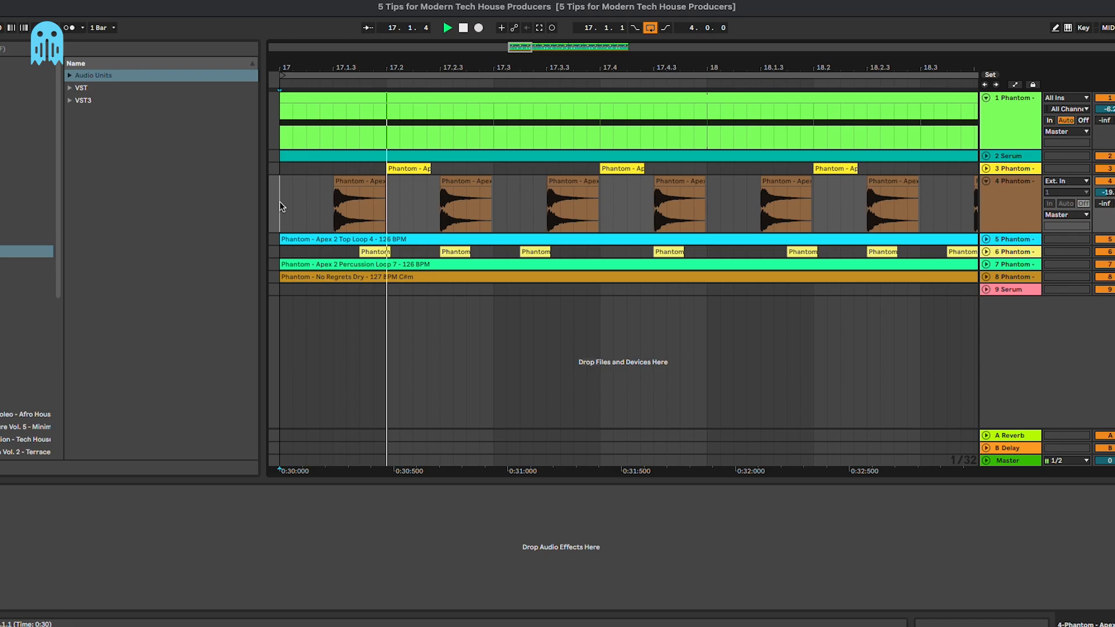
- Delete the remaining unshifted open hi-hats from bar 18 up to bar 25
{"action": "key", "text": "minus"}
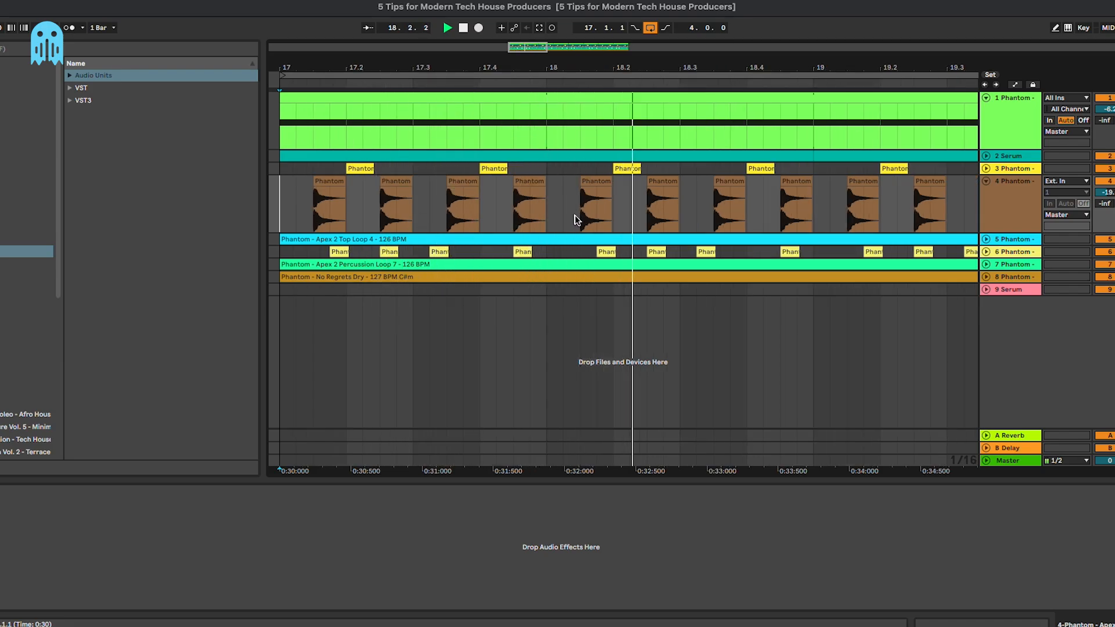
{"action": "left_click_drag", "start_coordinate": [562, 206], "coordinate": [831, 206]}
{"action": "key", "text": "space"}
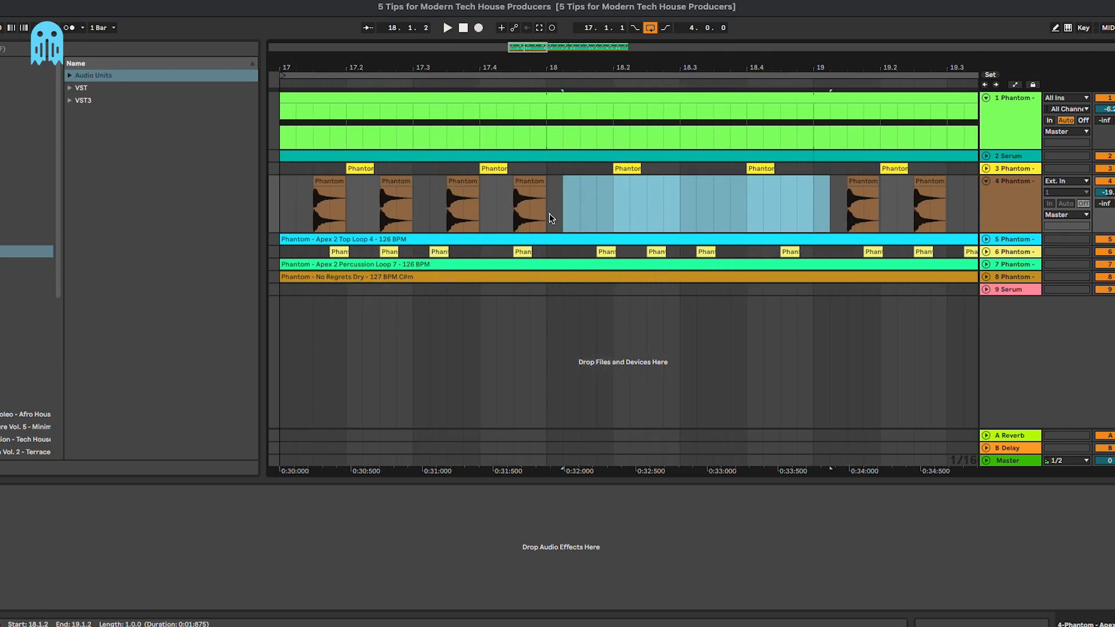
{"action": "left_click", "coordinate": [549, 215]}
{"action": "key", "text": "minus"}
{"action": "key", "text": "minus"}
{"action": "key", "text": "minus"}
{"action": "left_click_drag", "start_coordinate": [595, 205], "coordinate": [979, 204]}
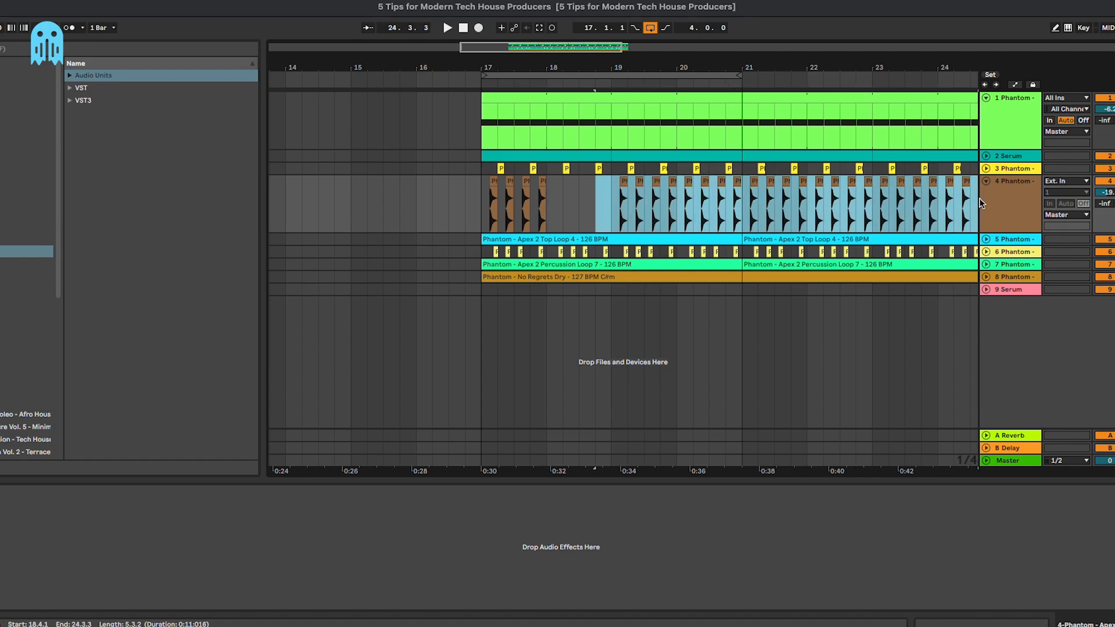
{"action": "key", "text": "Delete"}
{"action": "scroll", "coordinate": [844, 219], "scroll_direction": "right", "scroll_amount": 4}
{"action": "left_click_drag", "start_coordinate": [843, 218], "coordinate": [640, 200]}
{"action": "key", "text": "Delete"}
{"action": "scroll", "coordinate": [639, 198], "scroll_direction": "left", "scroll_amount": 2}
- Duplicate the bar 17 open hi-hats seven times up to bar 25 and collapse the track
{"action": "left_click_drag", "start_coordinate": [366, 200], "coordinate": [422, 202]}
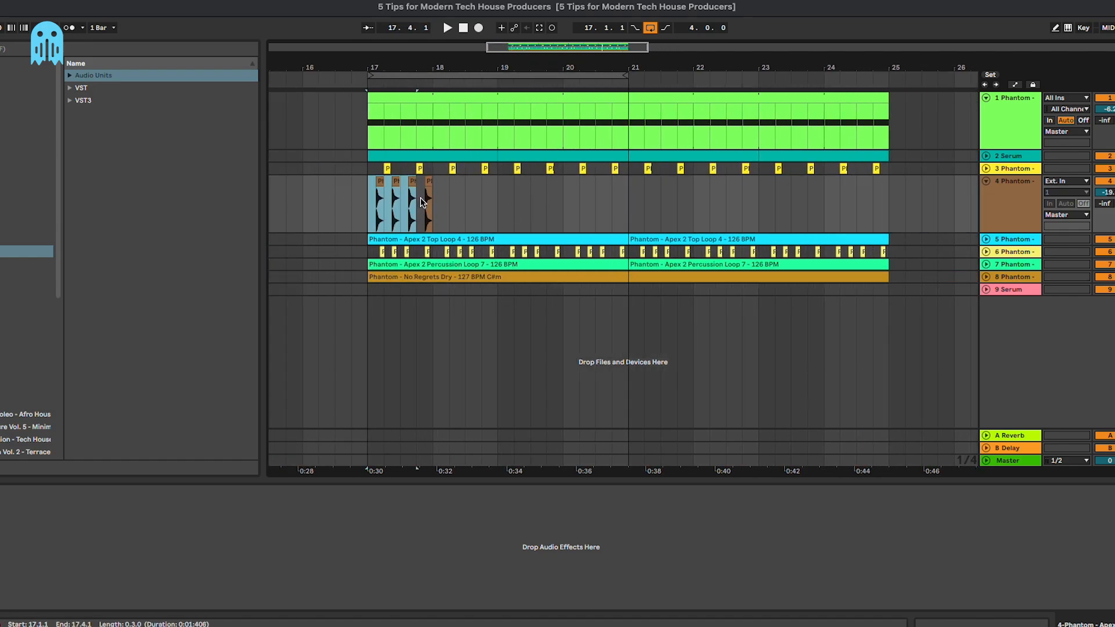
{"action": "key", "text": "super+d"}
{"action": "key", "text": "super+d"}
{"action": "key", "text": "super+d"}
{"action": "key", "text": "super+d"}
{"action": "key", "text": "super+d"}
{"action": "key", "text": "super+d"}
{"action": "key", "text": "super+d"}
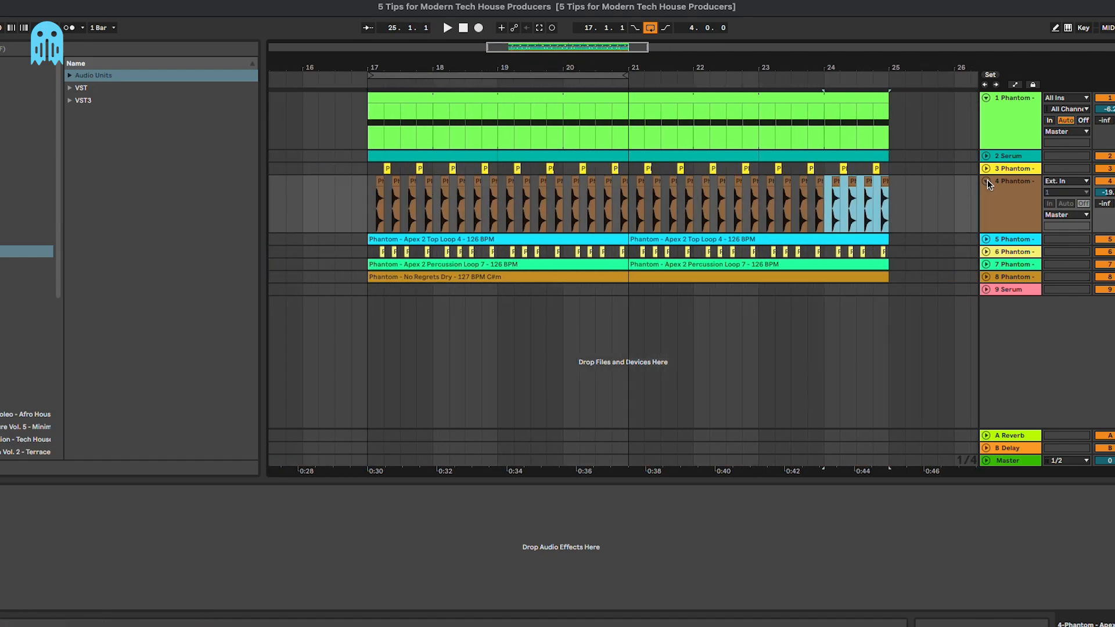
{"action": "left_click", "coordinate": [986, 180]}
- Expand the clap track and nudge its first clip slightly ahead of beat 17.2
{"action": "left_click", "coordinate": [987, 168]}
{"action": "key", "text": "plus"}
{"action": "key", "text": "plus"}
{"action": "key", "text": "plus"}
{"action": "key", "text": "plus"}
{"action": "key", "text": "plus"}
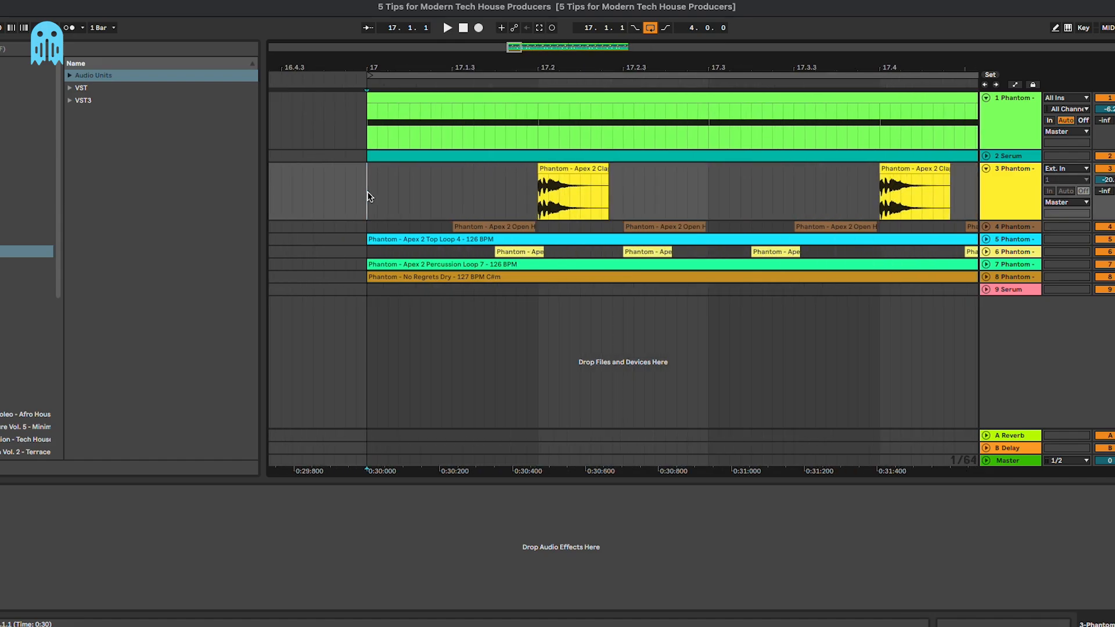
{"action": "key", "text": "plus"}
{"action": "key", "text": "plus"}
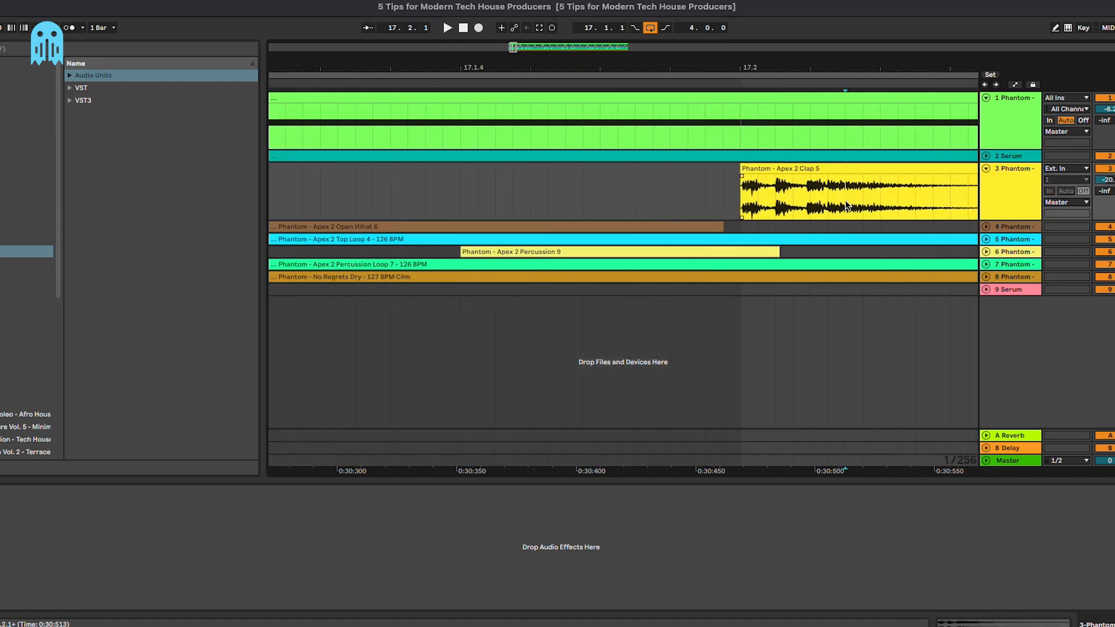
{"action": "left_click_drag", "start_coordinate": [790, 169], "coordinate": [766, 169]}
{"action": "key", "text": "plus"}
{"action": "key", "text": "plus"}
{"action": "key", "text": "plus"}
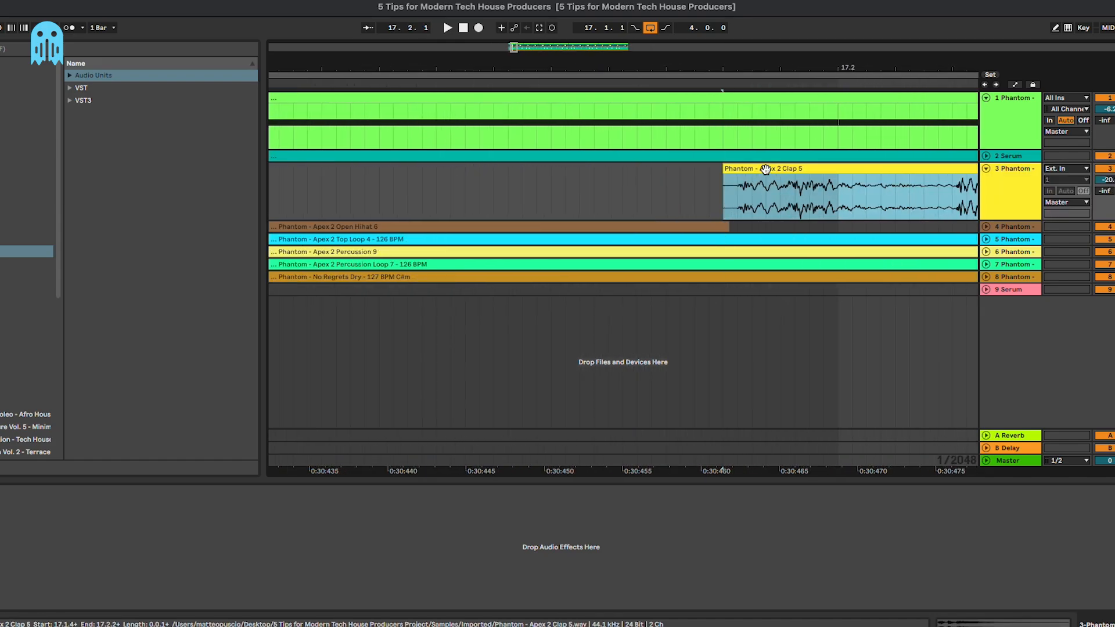
{"action": "key", "text": "minus"}
{"action": "key", "text": "minus"}
{"action": "key", "text": "minus"}
{"action": "key", "text": "minus"}
{"action": "key", "text": "minus"}
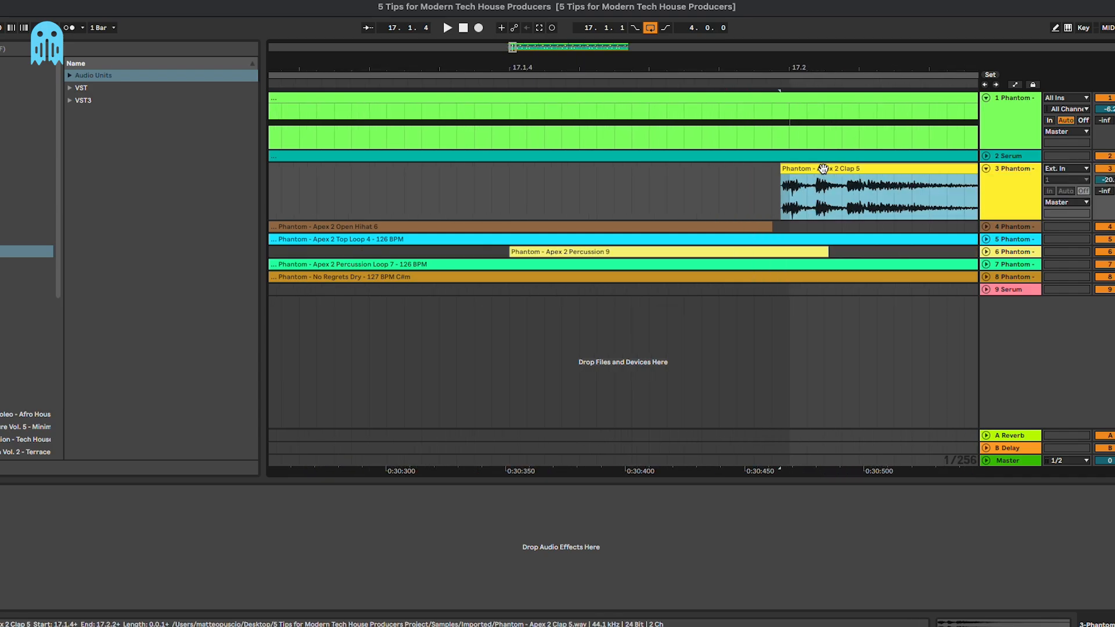
- Play from bar 17 and check how the shifted clap sits against the other drums
{"action": "left_click", "coordinate": [546, 192]}
{"action": "key", "text": "space"}
{"action": "scroll", "coordinate": [545, 189], "scroll_direction": "right", "scroll_amount": 8}
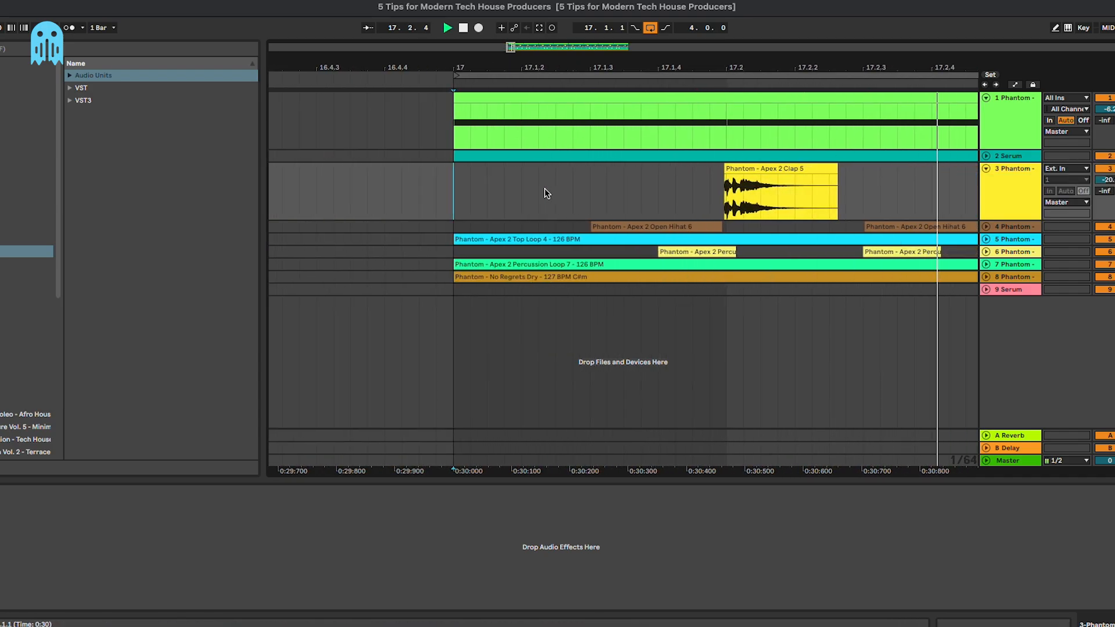
{"action": "key", "text": "space"}
{"action": "left_click", "coordinate": [635, 187]}
{"action": "scroll", "coordinate": [637, 187], "scroll_direction": "left", "scroll_amount": 1}
{"action": "scroll", "coordinate": [639, 192], "scroll_direction": "left", "scroll_amount": 3}
{"action": "left_click", "coordinate": [344, 180]}
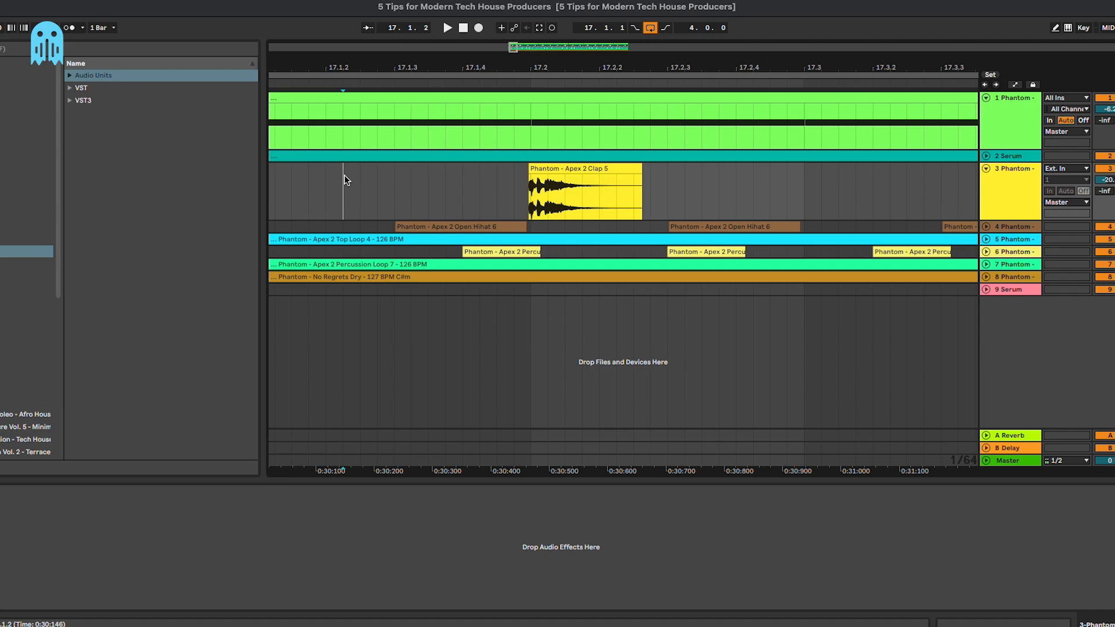
{"action": "scroll", "coordinate": [345, 181], "scroll_direction": "down", "scroll_amount": 8}
{"action": "key", "text": "space"}
- Replace the other claps before bar 21 with seven duplicates of the half bar from 17.1.1 to 17.3.1
{"action": "left_click_drag", "start_coordinate": [401, 194], "coordinate": [753, 193]}
{"action": "key", "text": "Delete"}
{"action": "left_click_drag", "start_coordinate": [387, 192], "coordinate": [327, 192]}
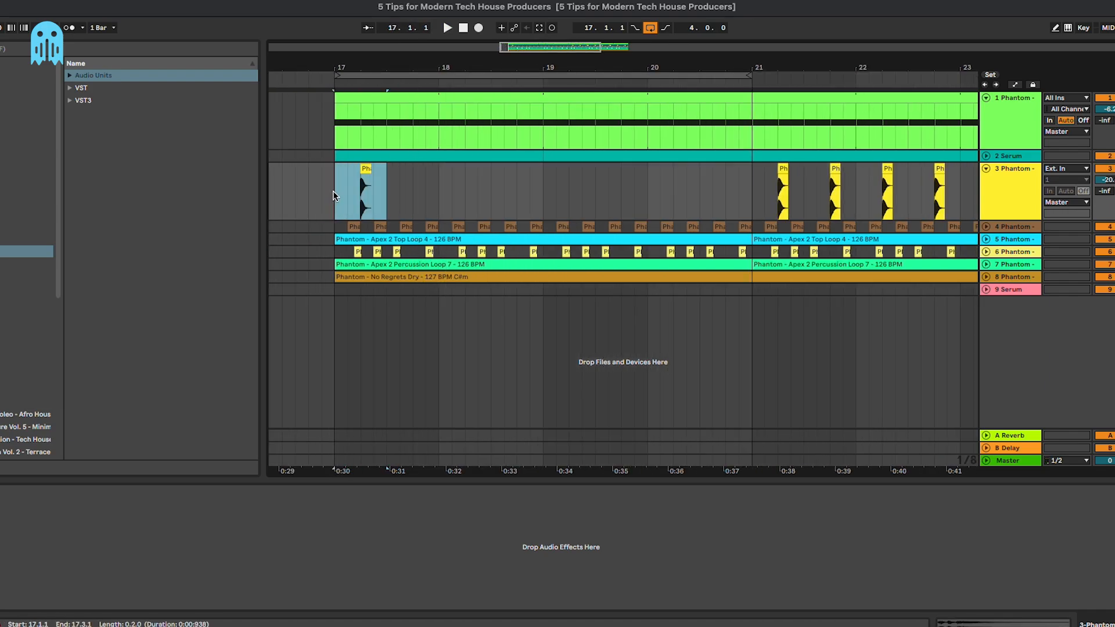
{"action": "key", "text": "ctrl+d"}
{"action": "key", "text": "ctrl+d"}
{"action": "key", "text": "ctrl+d"}
{"action": "key", "text": "ctrl+d"}
{"action": "key", "text": "ctrl+d"}
{"action": "key", "text": "ctrl+d"}
{"action": "key", "text": "ctrl+d"}
- Play the loop from bar 17, set the clap track volume to -20.0 dB and switch the track off and back on
{"action": "left_click", "coordinate": [333, 189]}
{"action": "key", "text": "space"}
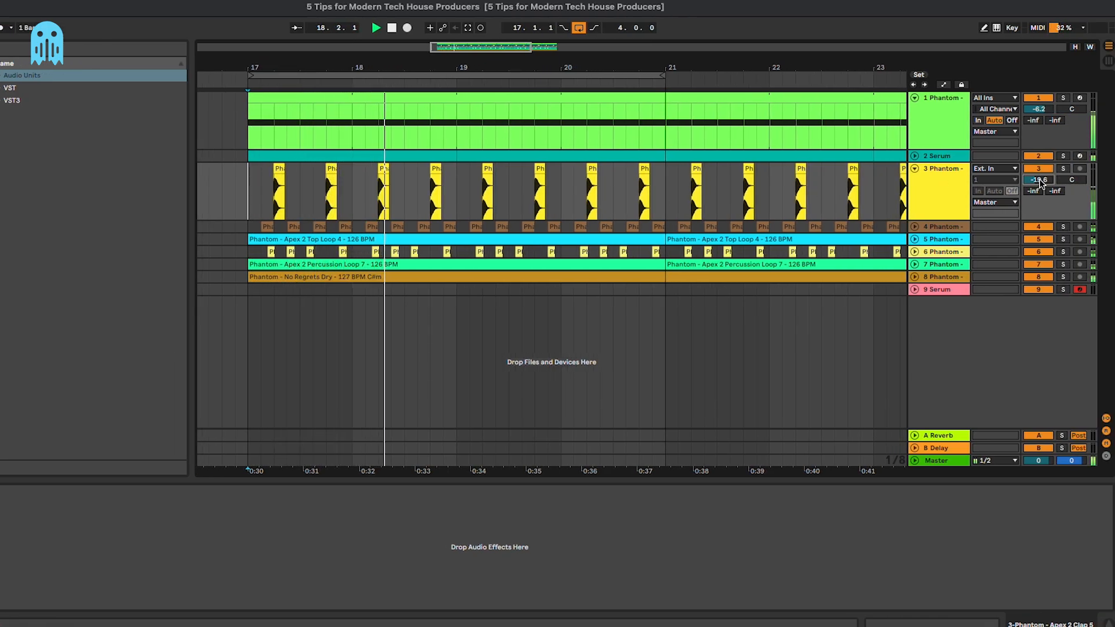
{"action": "left_click_drag", "start_coordinate": [1042, 185], "coordinate": [1043, 186]}
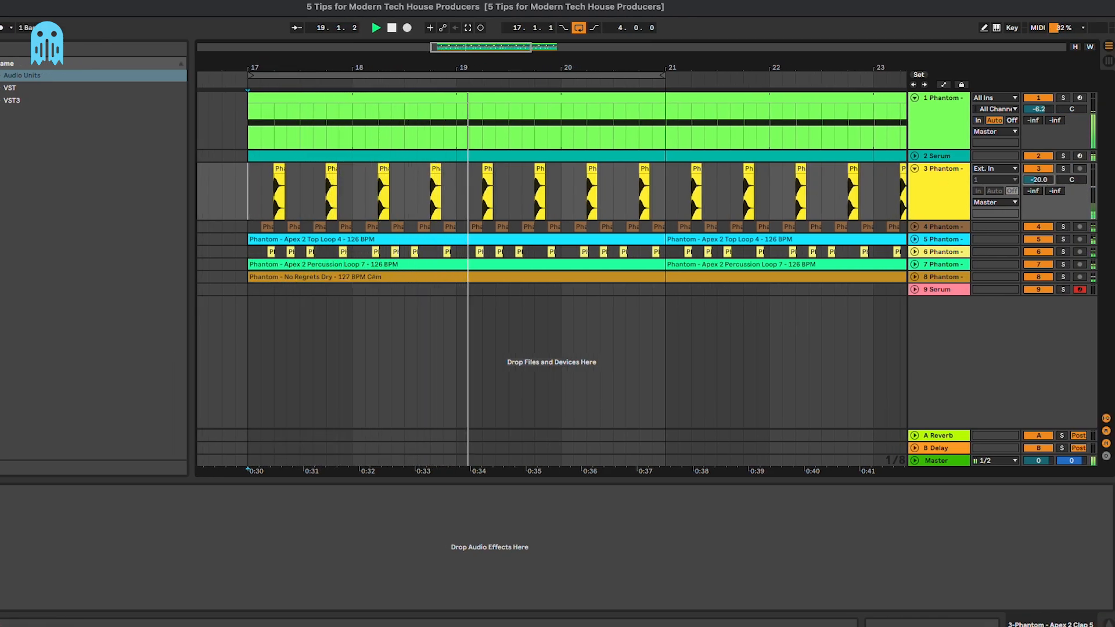
{"action": "left_click", "coordinate": [677, 193]}
{"action": "left_click", "coordinate": [1039, 169]}
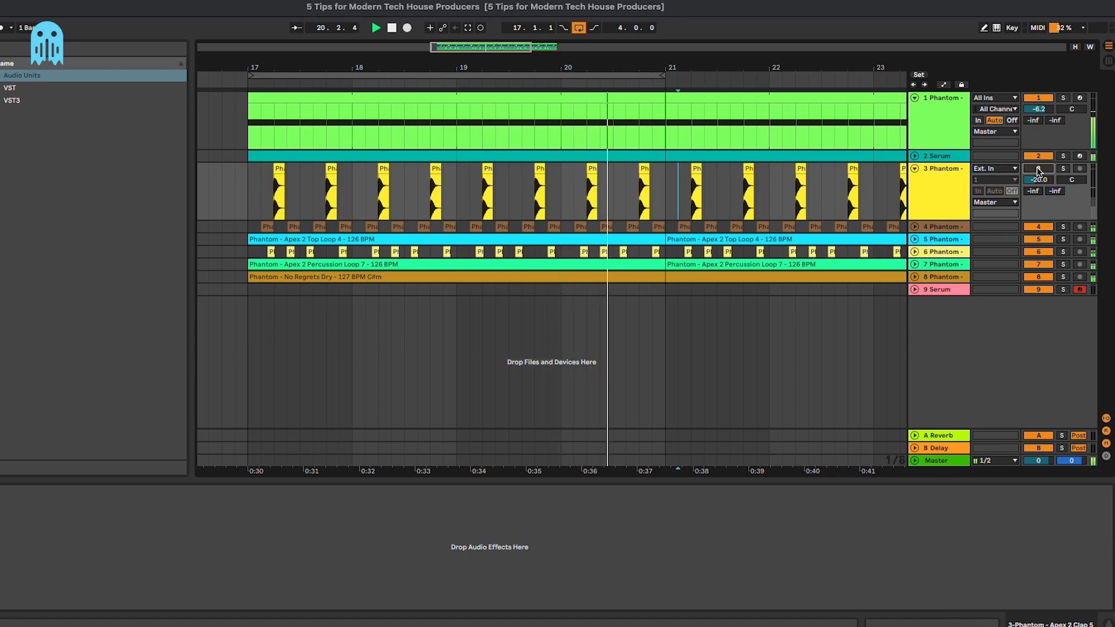
{"action": "left_click", "coordinate": [1039, 169]}
- Replace the claps in bars 21 to 25 with a duplicate of the shifted claps from bars 17 to 21
{"action": "left_click", "coordinate": [665, 192]}
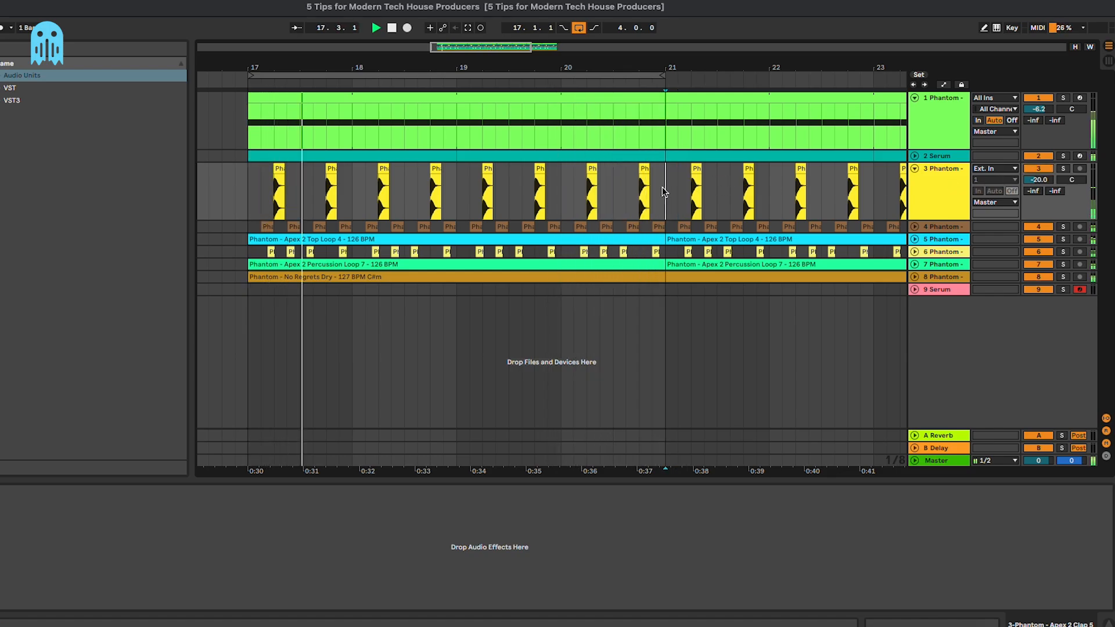
{"action": "scroll", "coordinate": [664, 191], "scroll_direction": "down", "scroll_amount": 5}
{"action": "left_click_drag", "start_coordinate": [666, 190], "coordinate": [769, 192]}
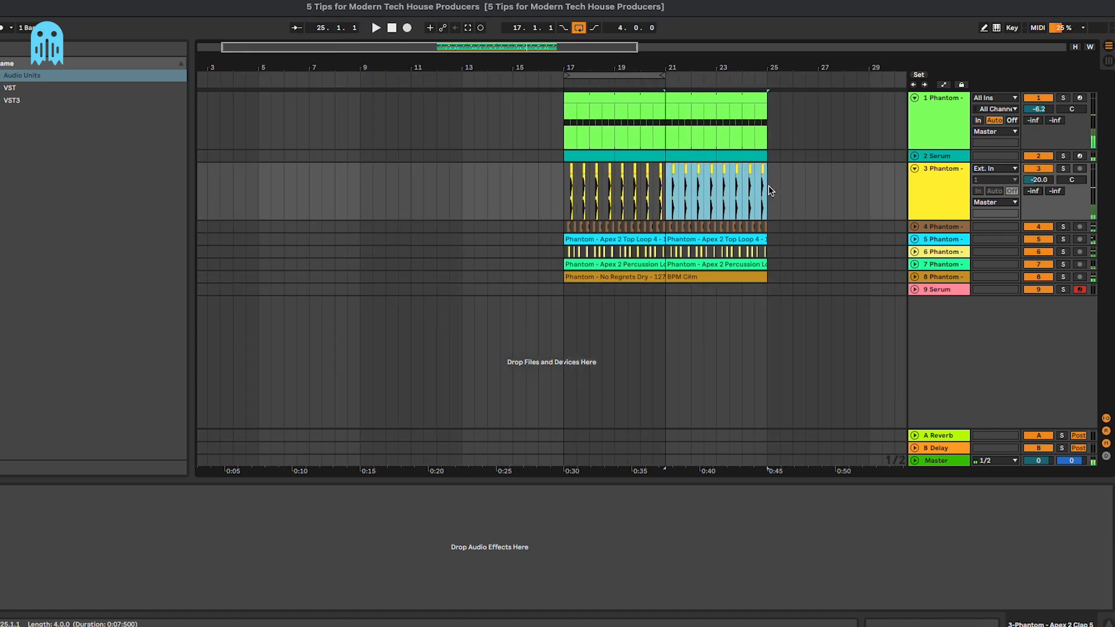
{"action": "left_click_drag", "start_coordinate": [667, 190], "coordinate": [561, 185]}
{"action": "key", "text": "ctrl+d"}
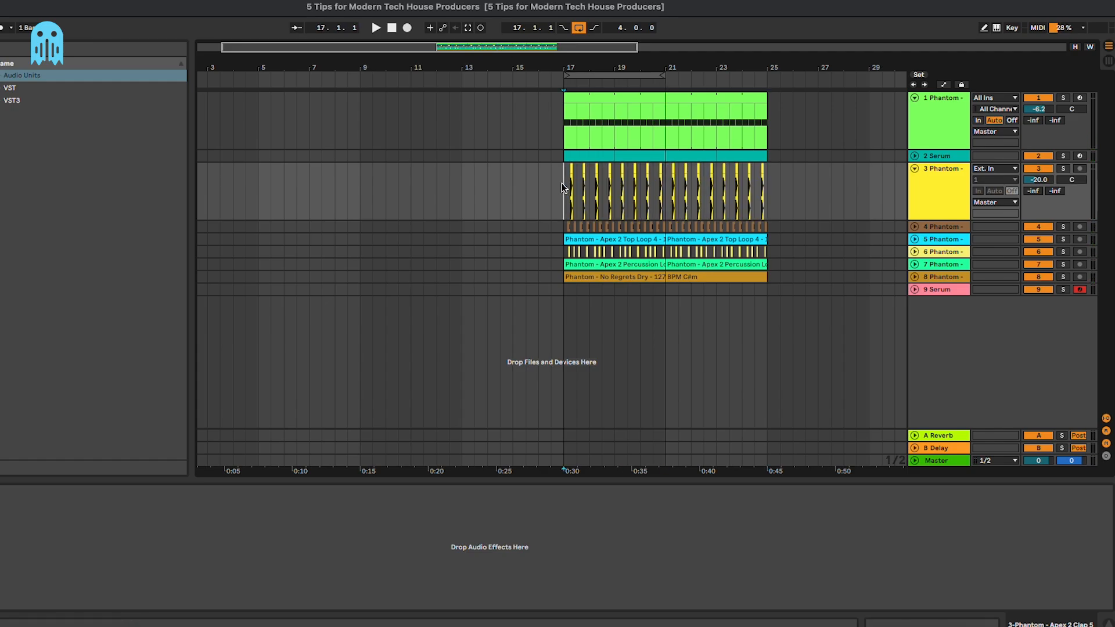
- Collapse the clap track, expand percussion loop track 7 and open its clip from bar 17 for editing
{"action": "scroll", "coordinate": [563, 183], "scroll_direction": "up", "scroll_amount": 10}
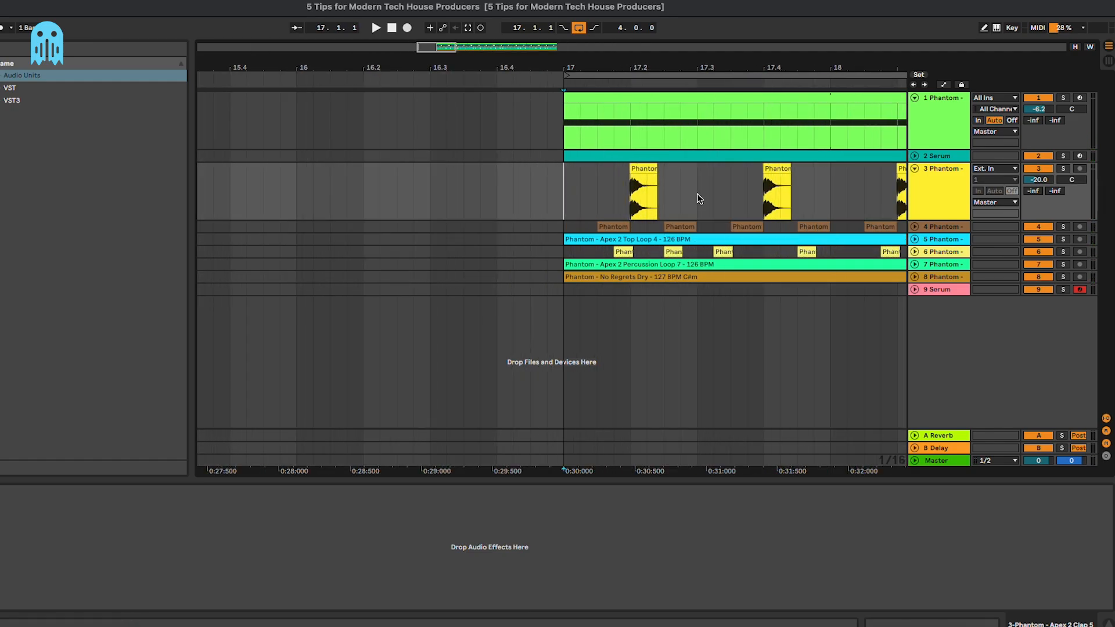
{"action": "scroll", "coordinate": [697, 193], "scroll_direction": "right", "scroll_amount": 5}
{"action": "left_click", "coordinate": [915, 168]}
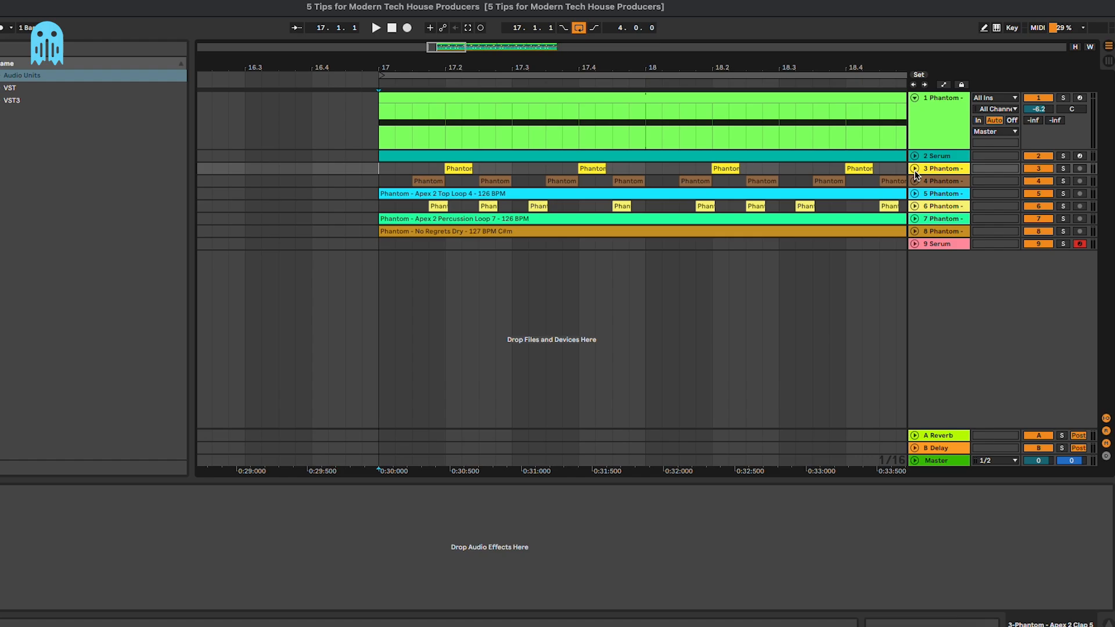
{"action": "left_click", "coordinate": [916, 194]}
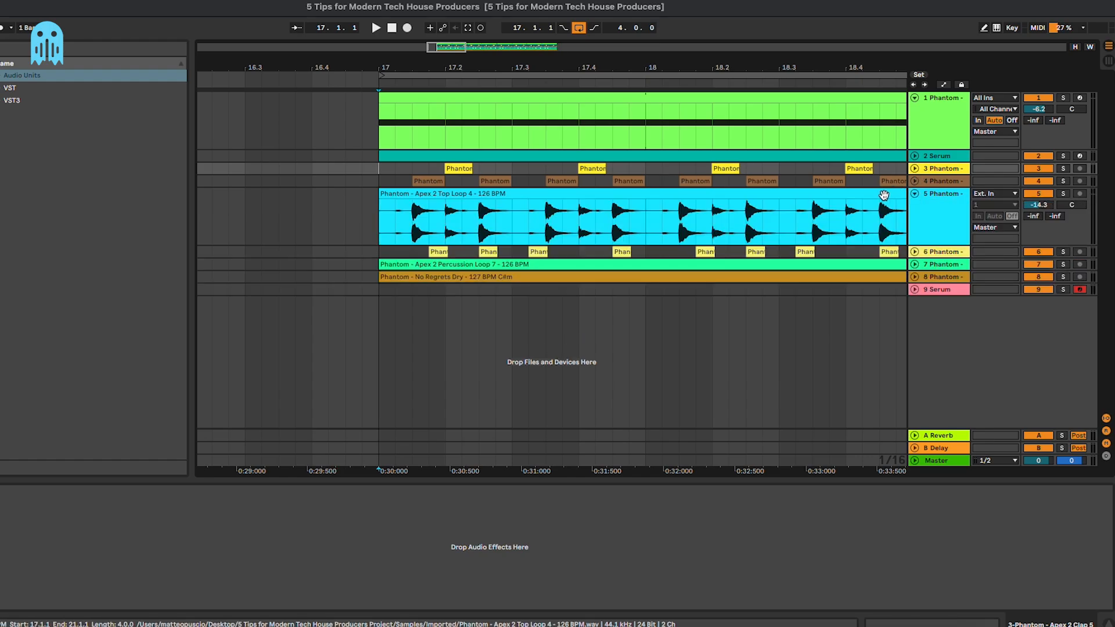
{"action": "left_click", "coordinate": [915, 193]}
{"action": "left_click", "coordinate": [915, 219]}
{"action": "double_click", "coordinate": [847, 232]}
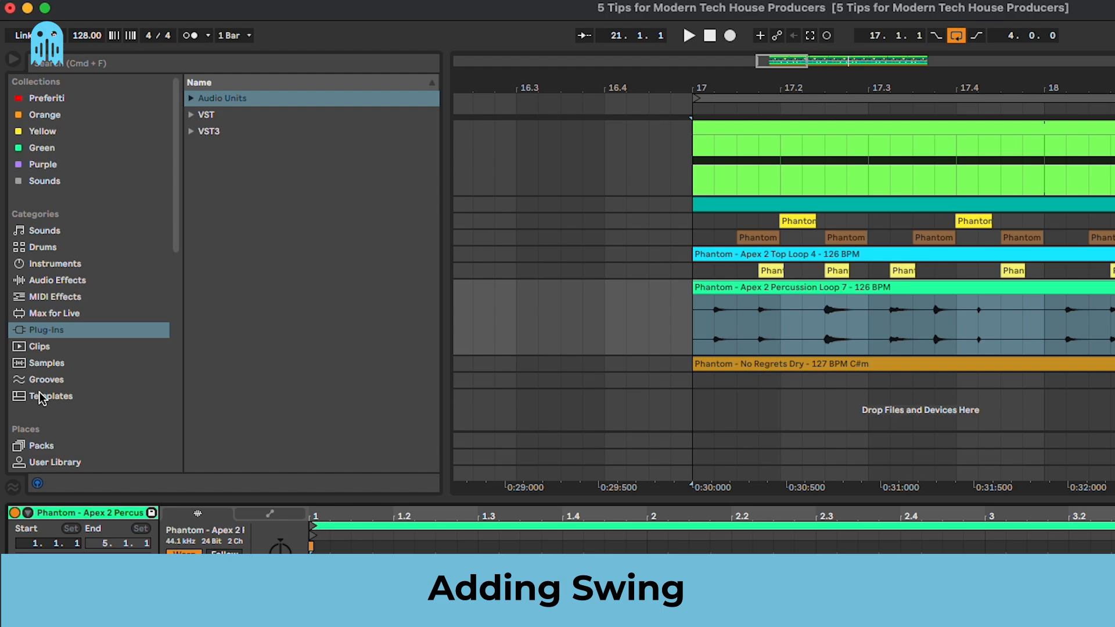
- Search the Grooves library for mpc and select Swing MPC 3000 16ths 54
{"action": "left_click", "coordinate": [43, 380]}
{"action": "left_click", "coordinate": [276, 65]}
{"action": "type", "text": "pc"}
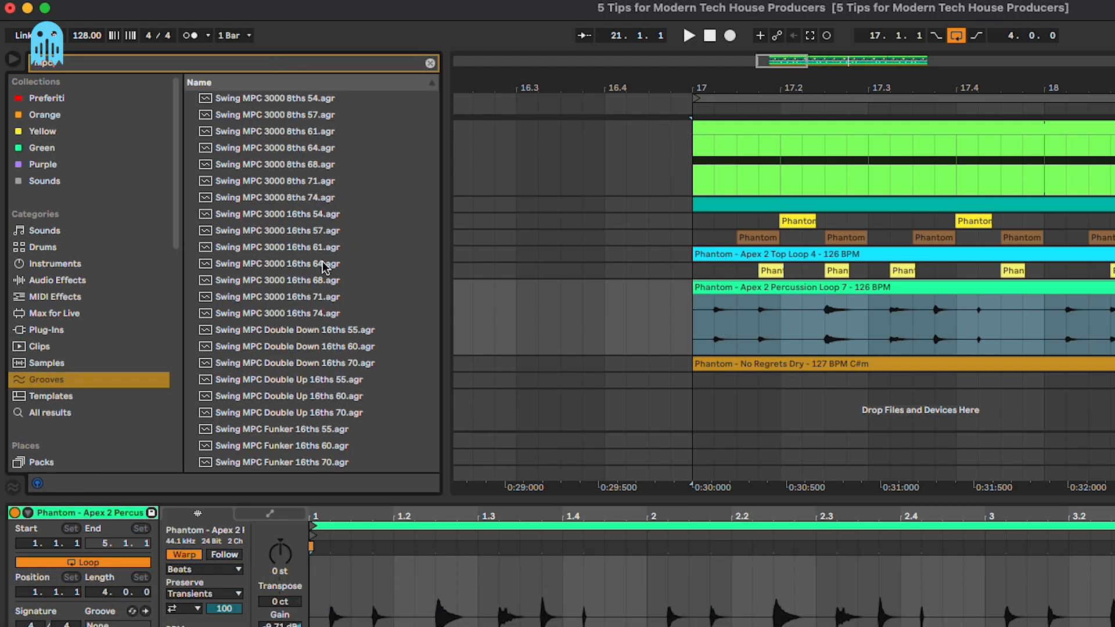
{"action": "left_click", "coordinate": [326, 181]}
{"action": "left_click", "coordinate": [331, 219]}
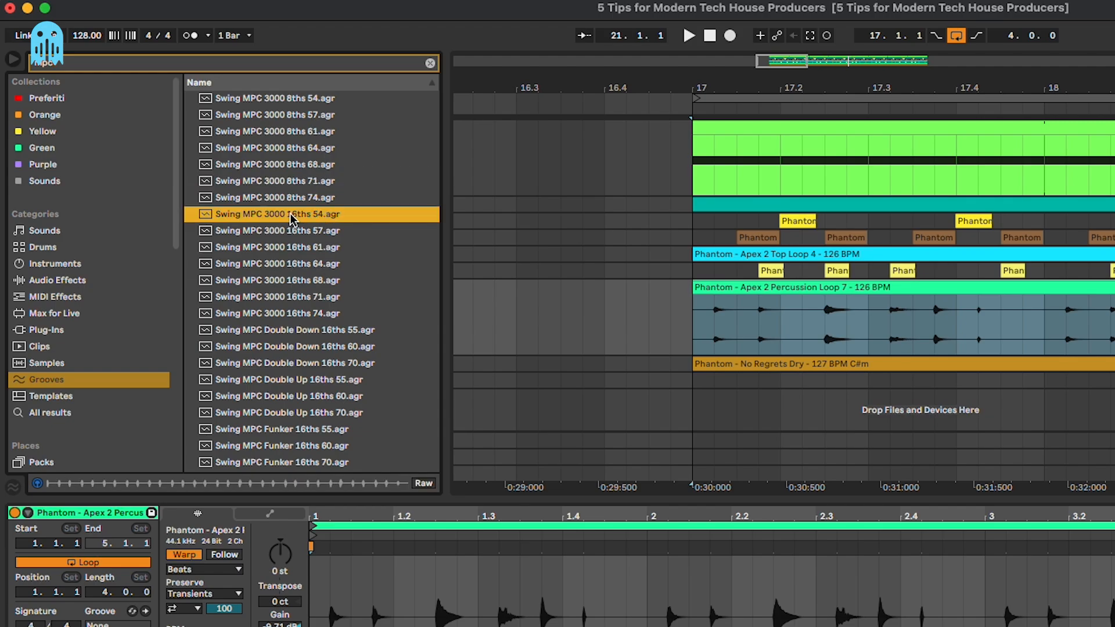
- Apply the Swing MPC 3000 16ths 54 groove to the first percussion loop clip and commit it
{"action": "left_click_drag", "start_coordinate": [290, 220], "coordinate": [110, 626]}
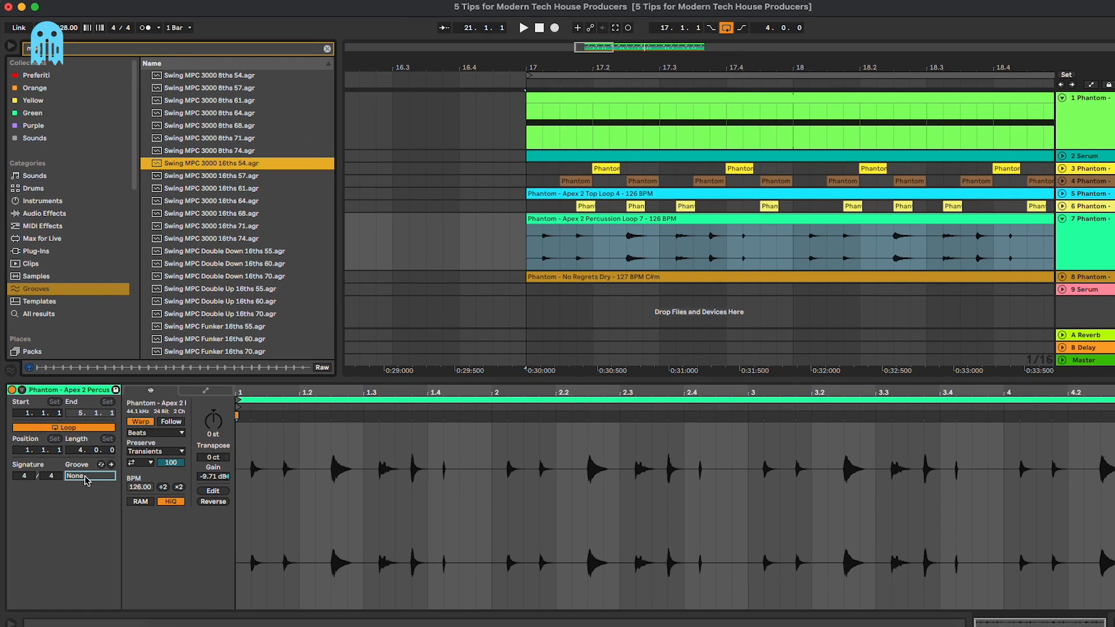
{"action": "left_click_drag", "start_coordinate": [85, 480], "coordinate": [87, 481]}
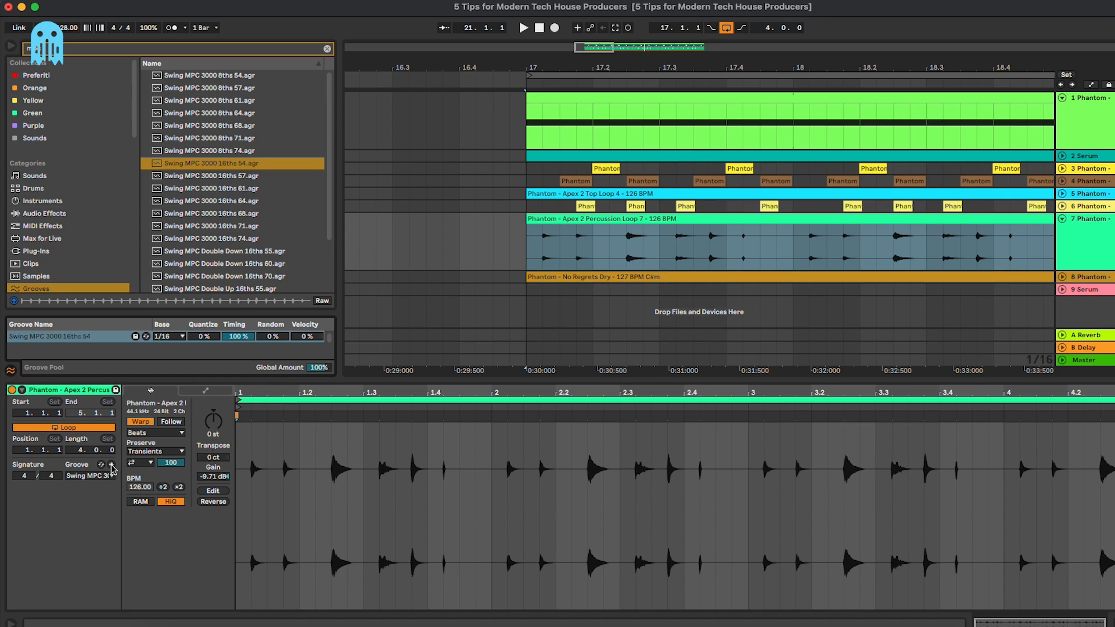
{"action": "left_click", "coordinate": [111, 465]}
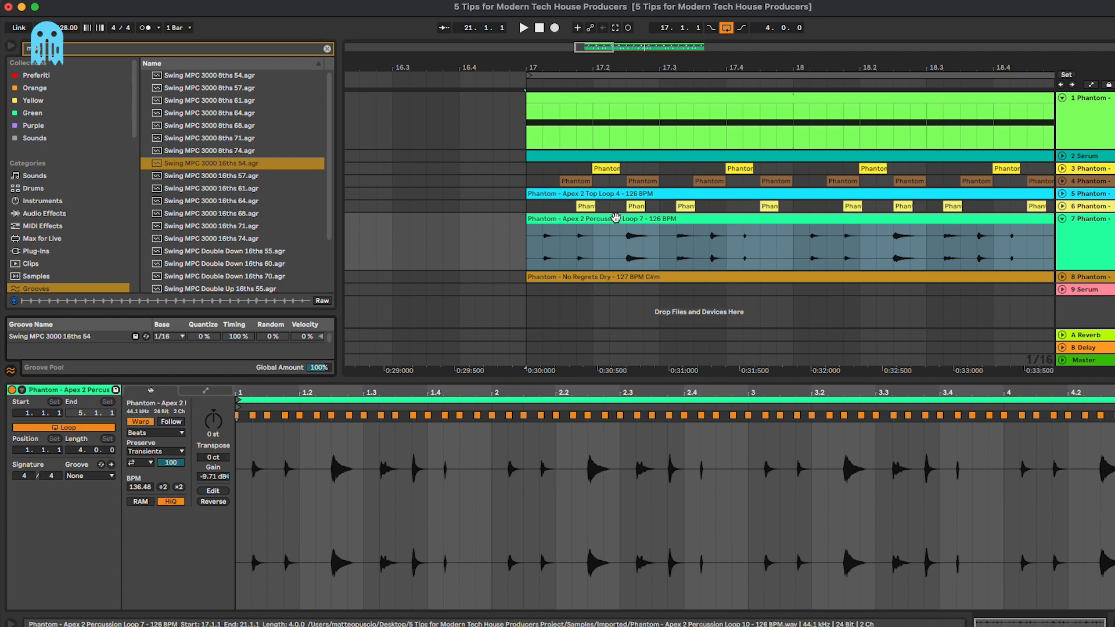
- Play the swung percussion loop from bar 17 with the metronome on to hear its timing
{"action": "left_click", "coordinate": [566, 233]}
{"action": "key", "text": "space"}
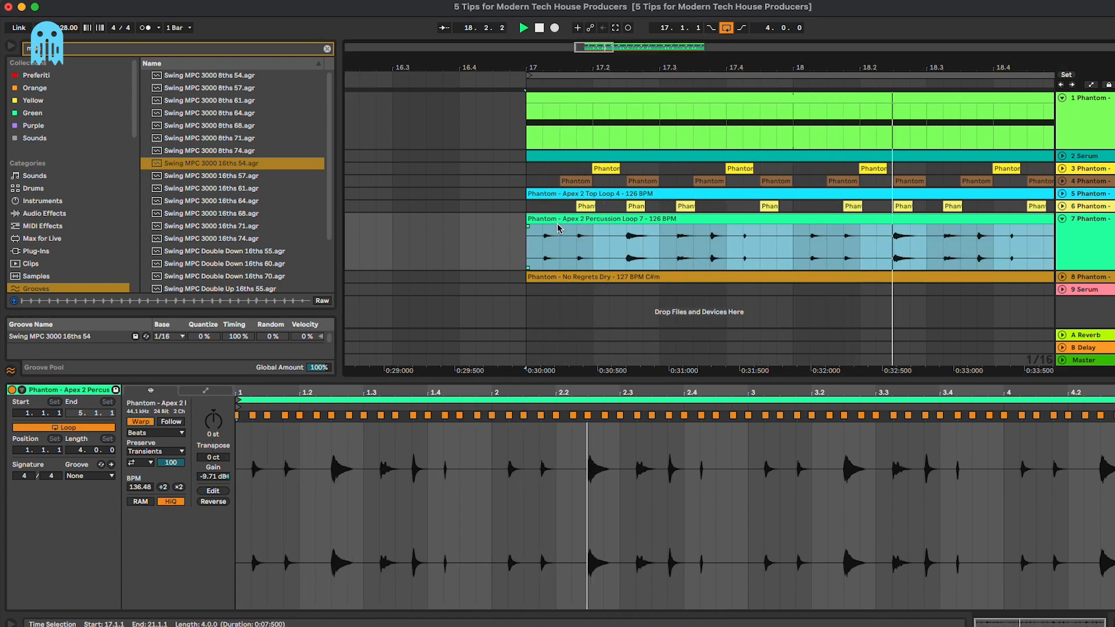
{"action": "left_click", "coordinate": [1075, 244]}
{"action": "left_click", "coordinate": [974, 251]}
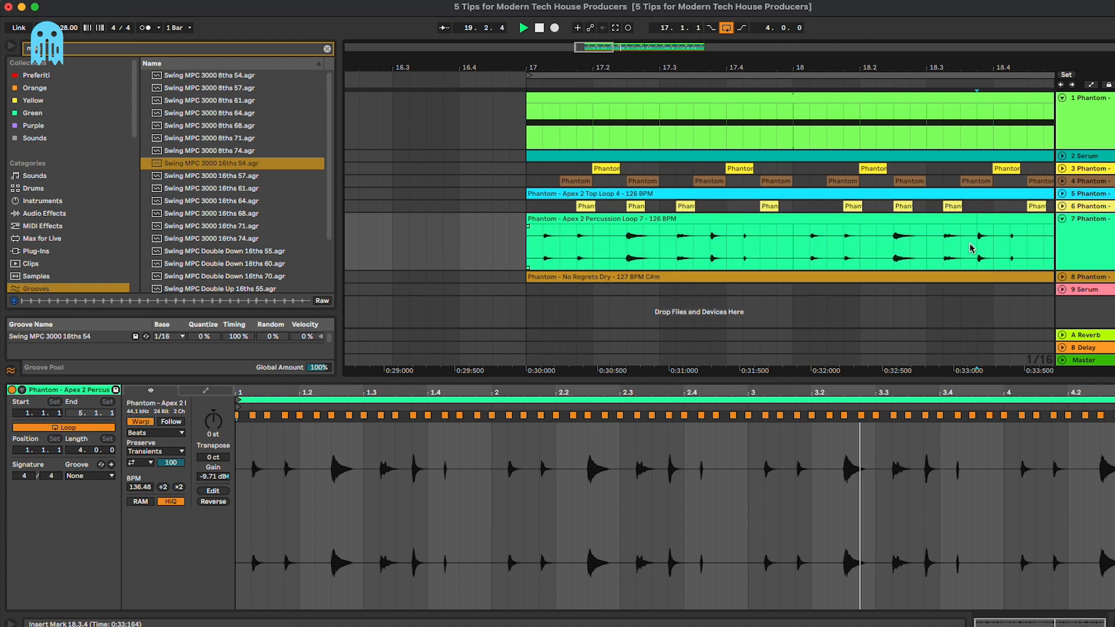
{"action": "scroll", "coordinate": [974, 250], "scroll_direction": "down", "scroll_amount": 5}
{"action": "scroll", "coordinate": [973, 251], "scroll_direction": "right", "scroll_amount": 4}
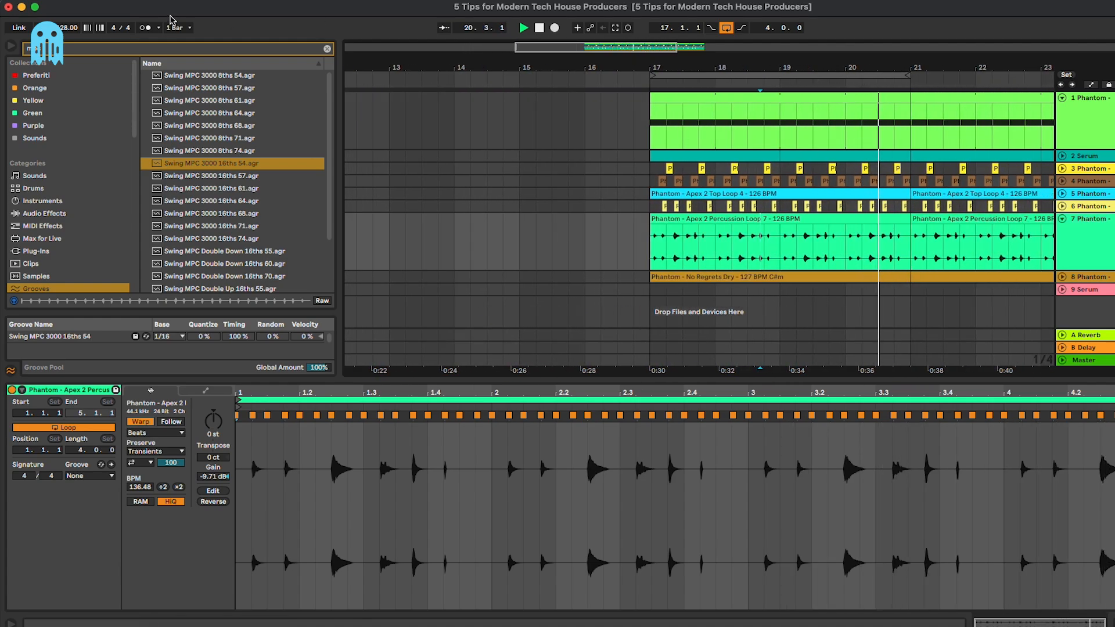
{"action": "left_click", "coordinate": [147, 27]}
{"action": "scroll", "coordinate": [853, 219], "scroll_direction": "right", "scroll_amount": 2}
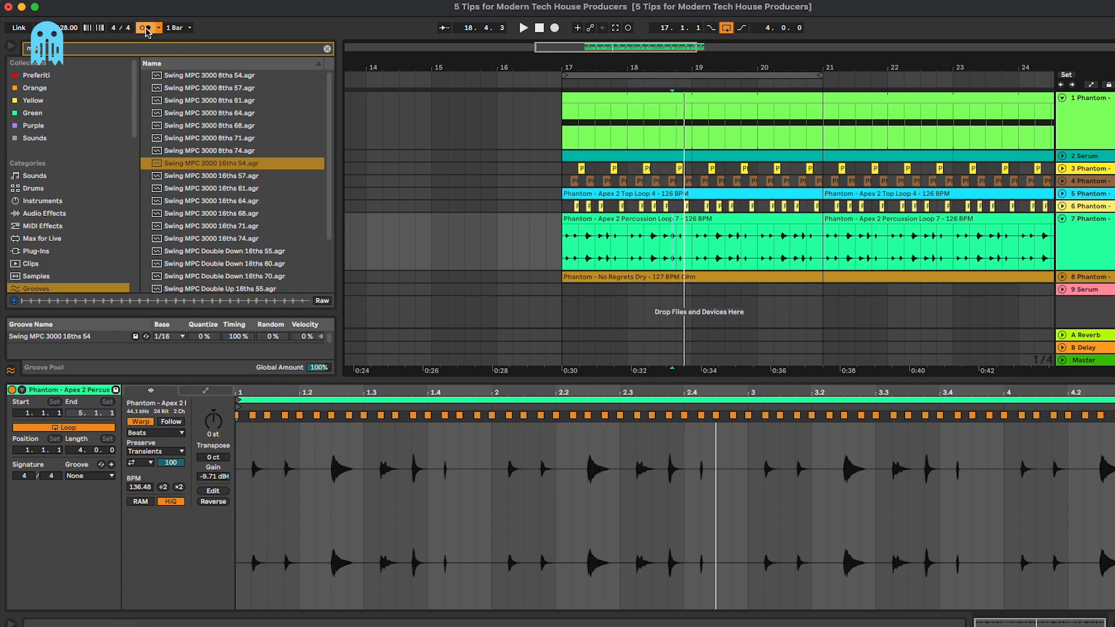
- Examine the percussion hits in the clip's waveform against the 16th-note grid
{"action": "left_click_drag", "start_coordinate": [533, 387], "coordinate": [538, 392]}
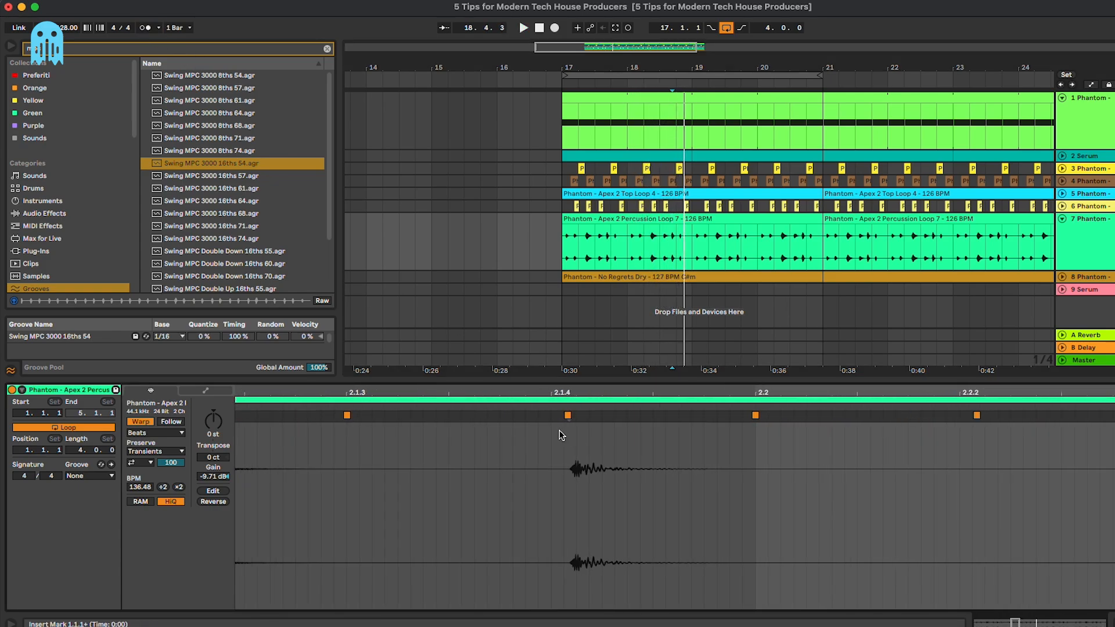
{"action": "left_click_drag", "start_coordinate": [732, 393], "coordinate": [733, 372]}
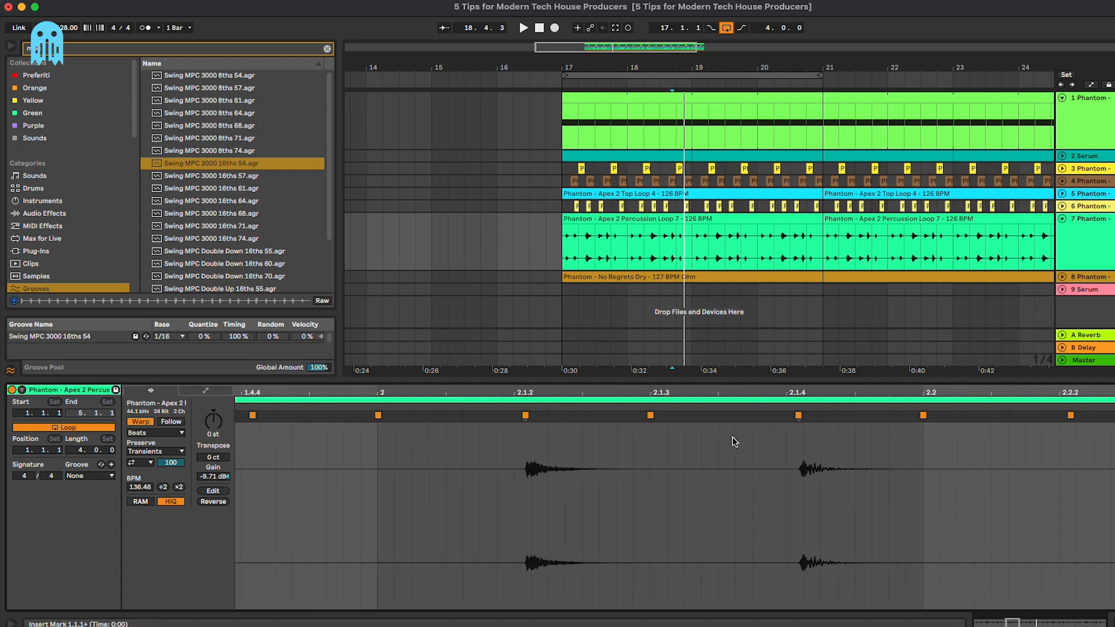
{"action": "scroll", "coordinate": [538, 461], "scroll_direction": "up", "scroll_amount": 6}
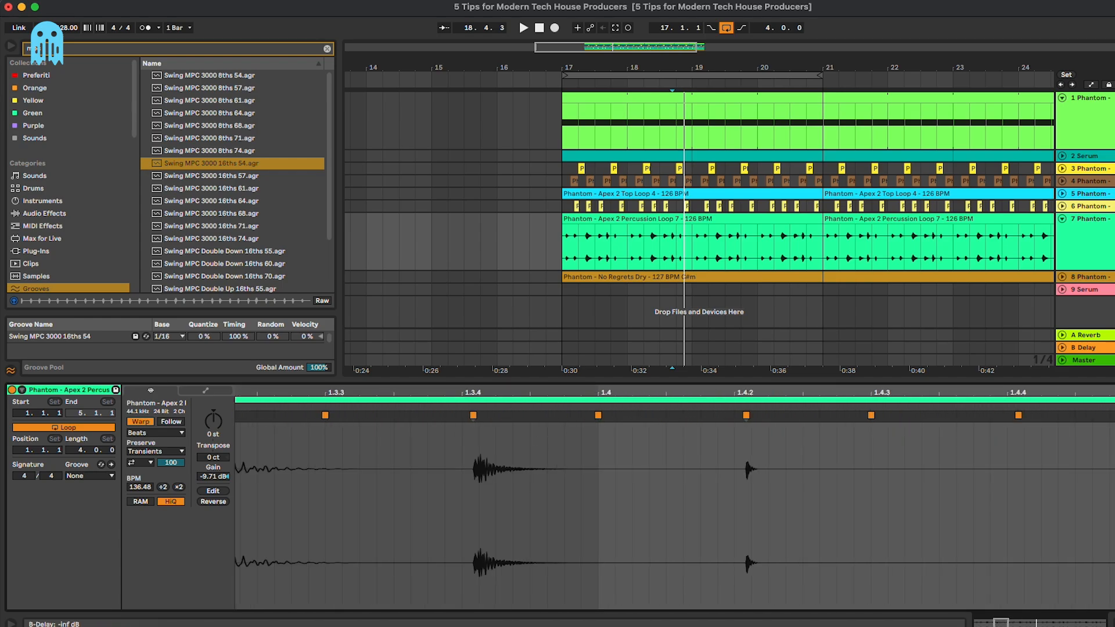
- Duplicate the swung percussion clip from bars 17 to 21 over the old loop in bars 21 to 25
{"action": "left_click", "coordinate": [1059, 219]}
{"action": "left_click", "coordinate": [653, 221]}
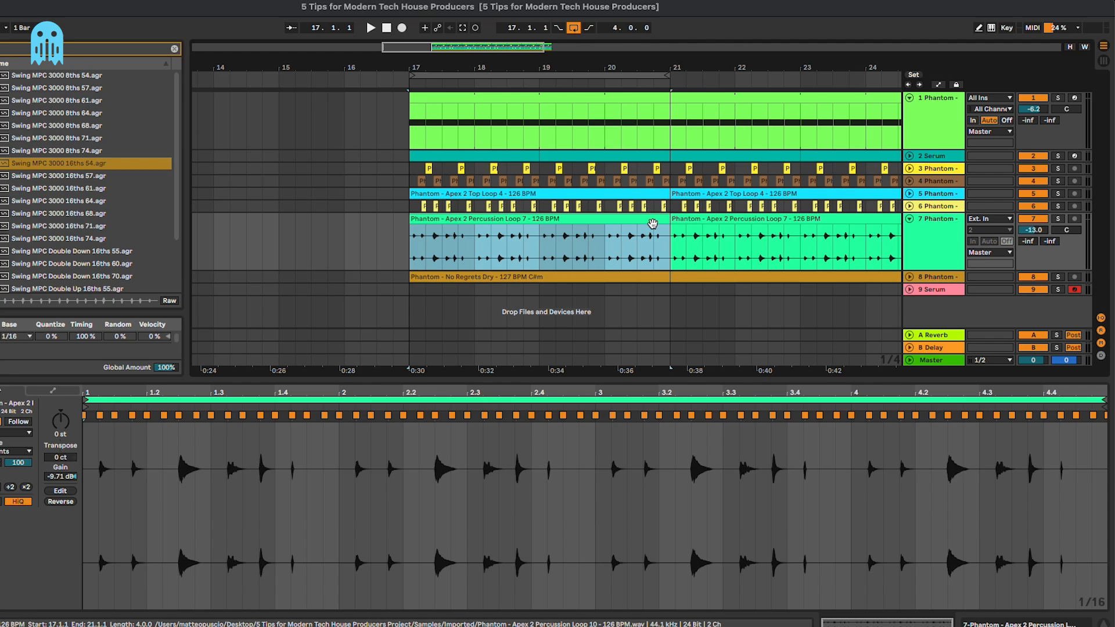
{"action": "key", "text": "super+d"}
{"action": "key", "text": "minus"}
{"action": "key", "text": "minus"}
{"action": "left_click", "coordinate": [542, 222]}
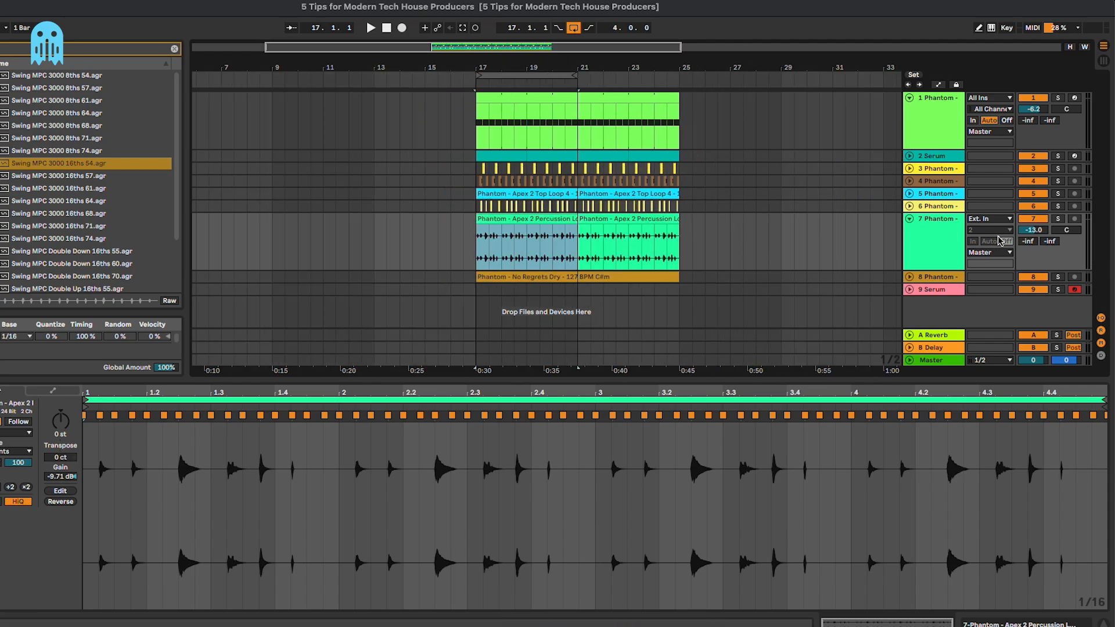
- Play from bar 17 while switching percussion track 7 off and back on, and collapse the clip view and the track
{"action": "key", "text": "space"}
{"action": "left_click", "coordinate": [1025, 221]}
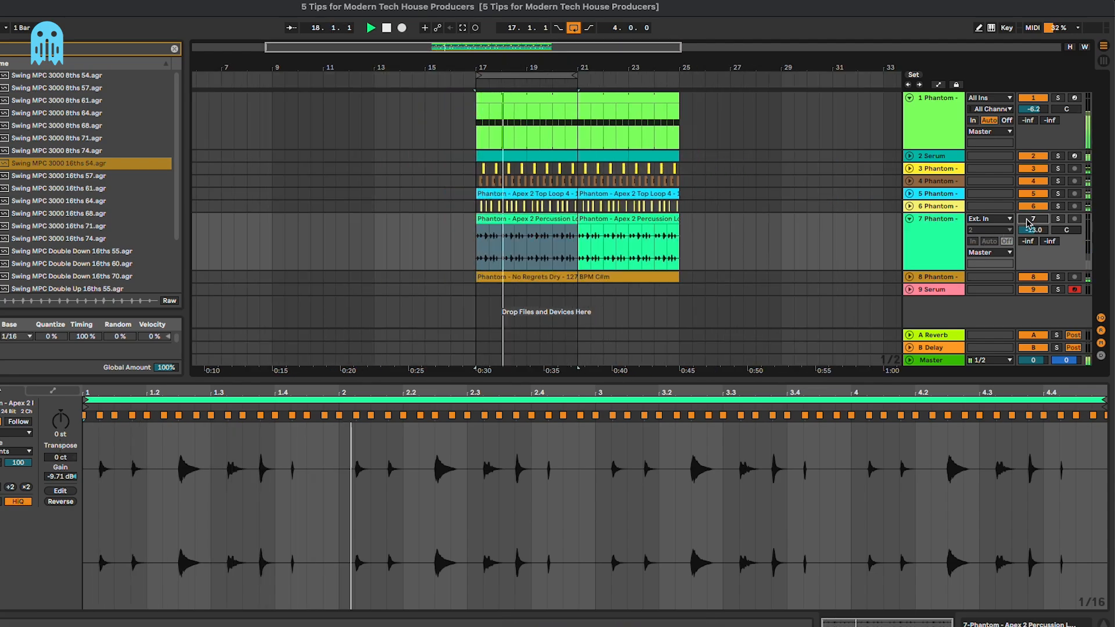
{"action": "left_click", "coordinate": [1024, 221]}
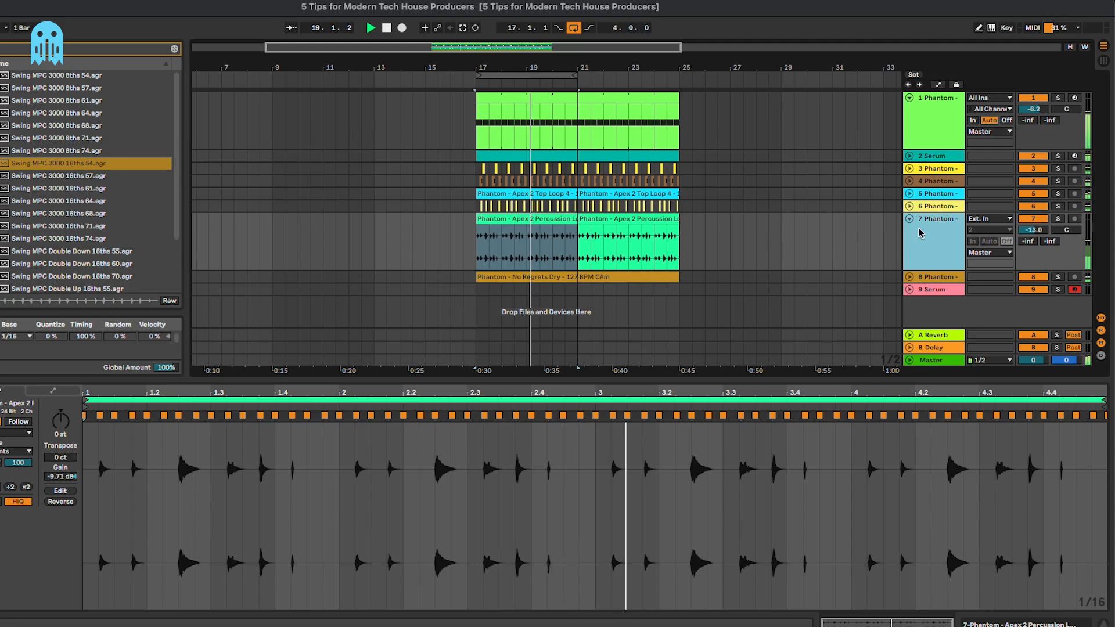
{"action": "left_click", "coordinate": [1102, 625]}
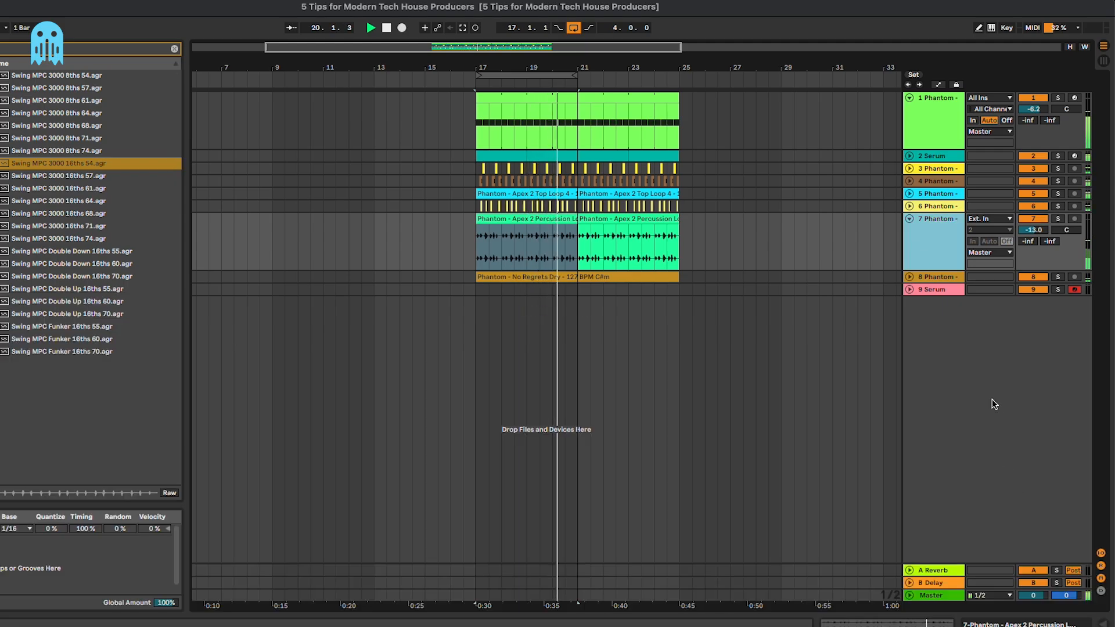
{"action": "left_click", "coordinate": [910, 219]}
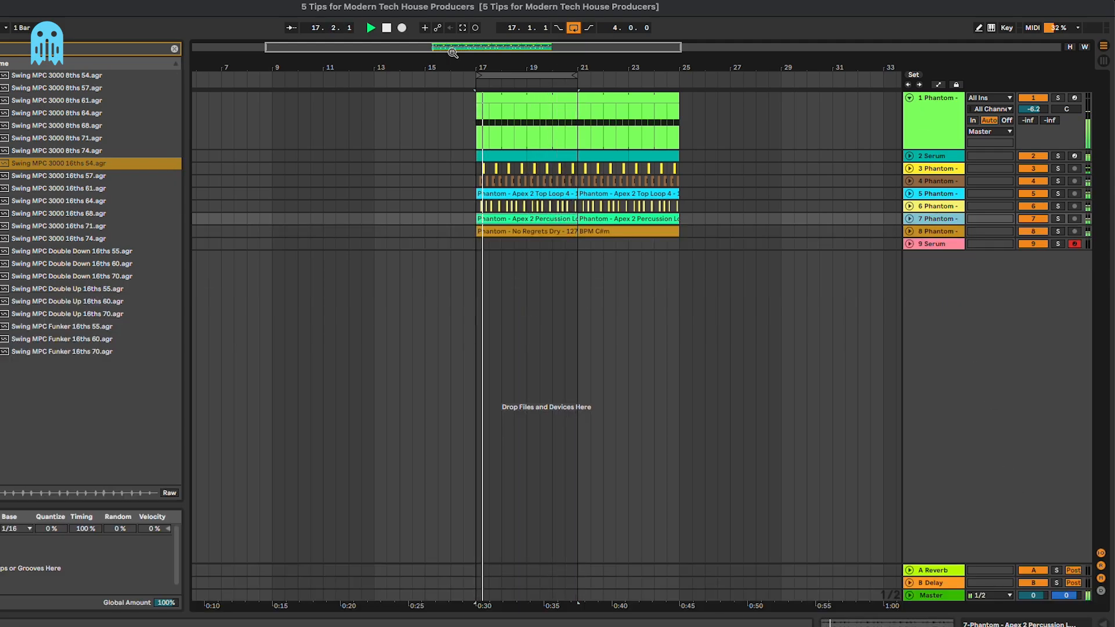
- Extend the loop range to eight bars starting at bar 17 and stop playback
{"action": "mouse_move", "coordinate": [453, 51]}
{"action": "left_mouse_down"}
{"action": "mouse_move", "coordinate": [579, 75]}
{"action": "mouse_move", "coordinate": [853, 76]}
{"action": "left_mouse_up"}
{"action": "left_click", "coordinate": [726, 124]}
{"action": "key", "text": "space"}
{"action": "scroll", "coordinate": [676, 253], "scroll_direction": "left", "scroll_amount": 3}
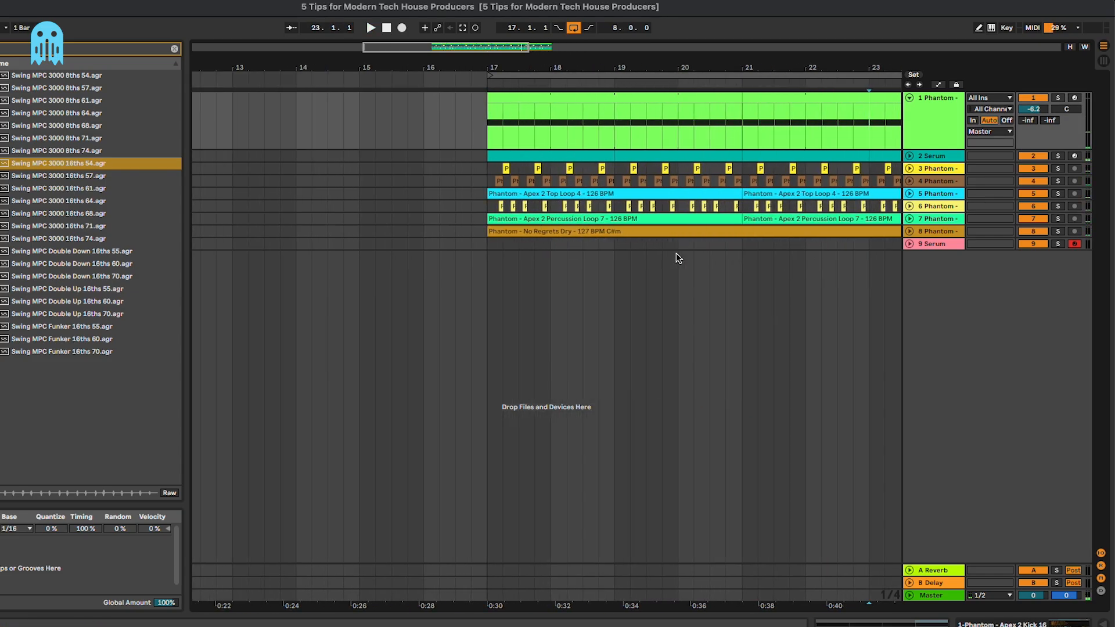
- Open the Serum plug-in window of track 9
{"action": "double_click", "coordinate": [933, 245]}
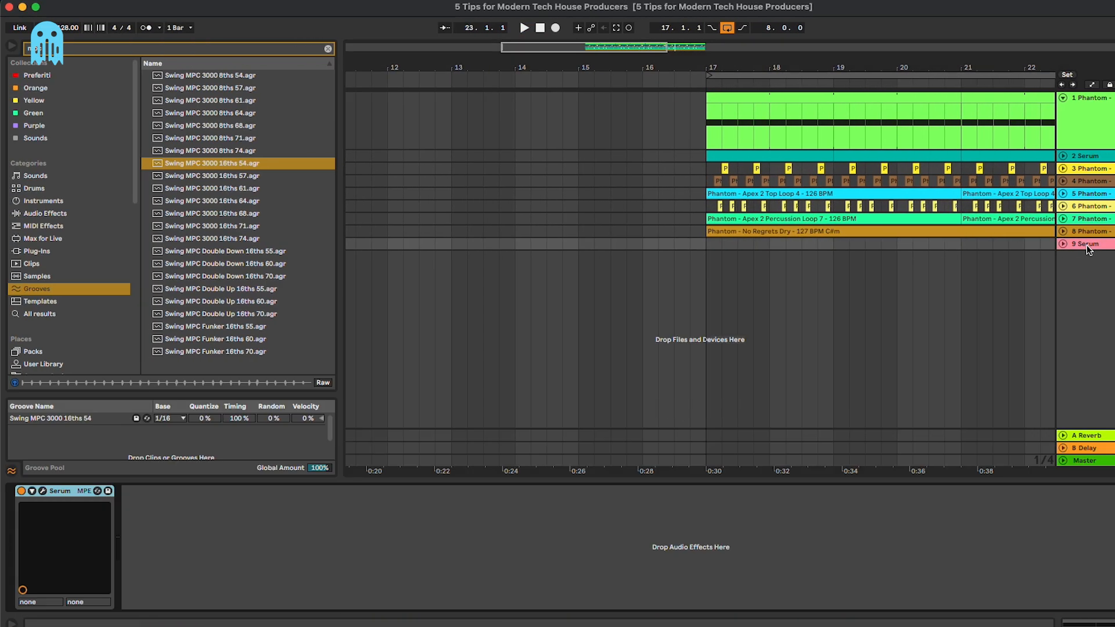
{"action": "left_click", "coordinate": [41, 492]}
{"action": "left_click_drag", "start_coordinate": [708, 94], "coordinate": [698, 68]}
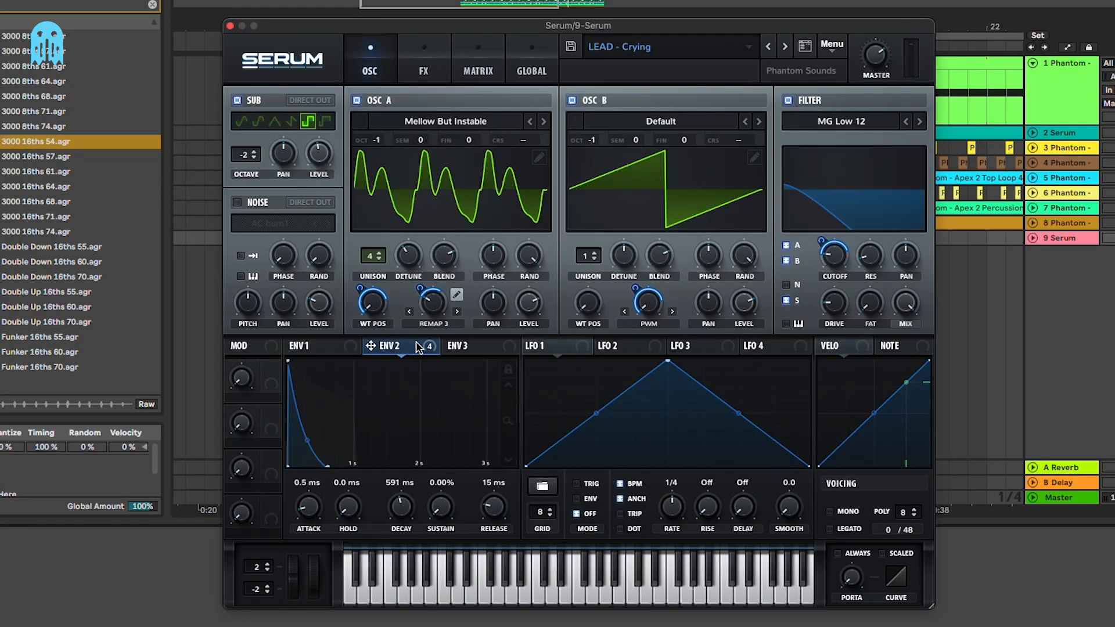
- Bypass the Env 2 modulator on Serum's filter cutoff, modulate the cutoff with LFO 1 as a falling ramp and close the plug-in window
{"action": "right_click", "coordinate": [837, 264]}
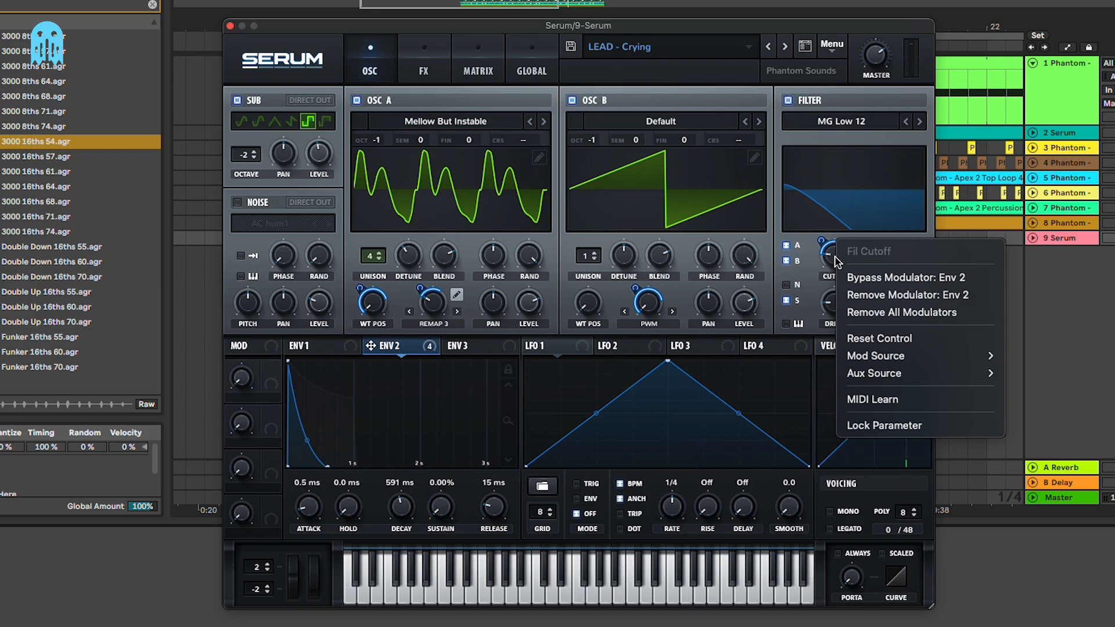
{"action": "left_click", "coordinate": [851, 278]}
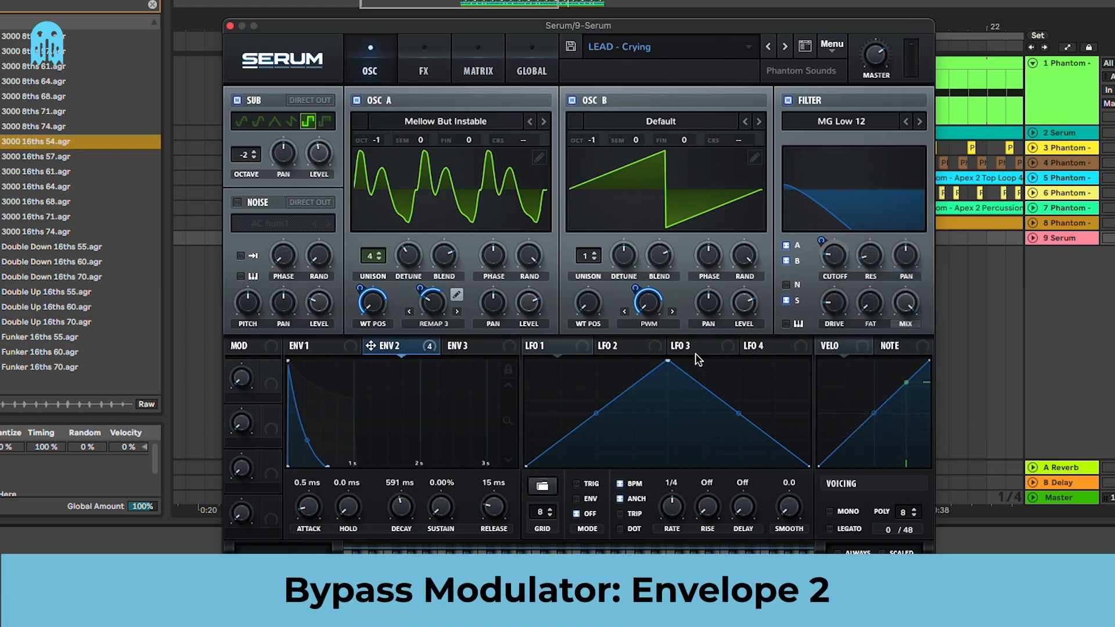
{"action": "left_click_drag", "start_coordinate": [673, 369], "coordinate": [820, 257]}
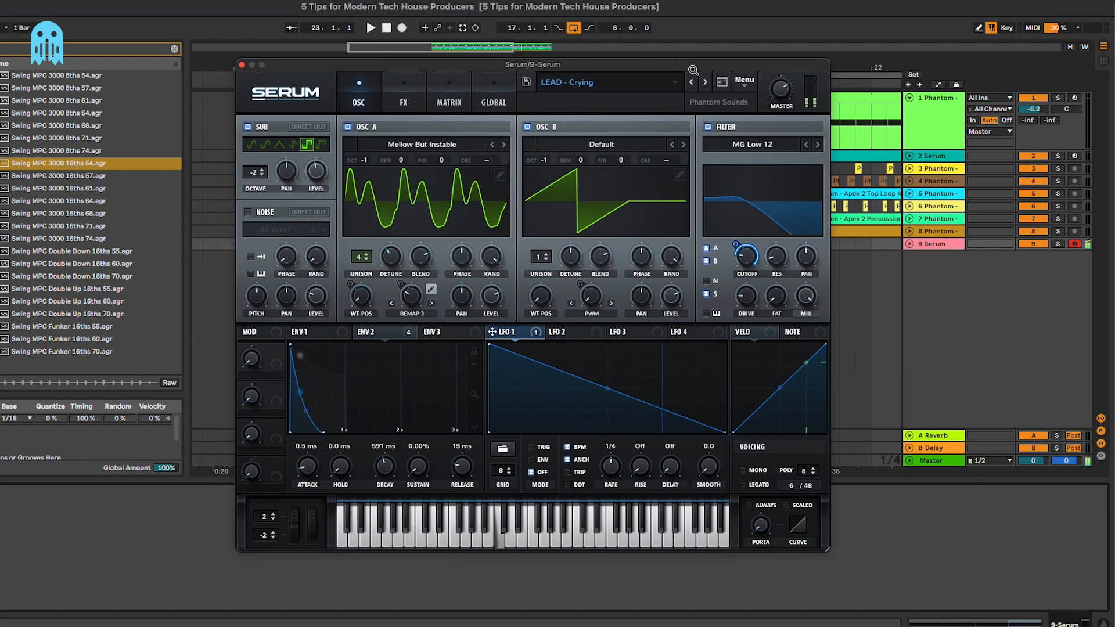
{"action": "mouse_move", "coordinate": [779, 102]}
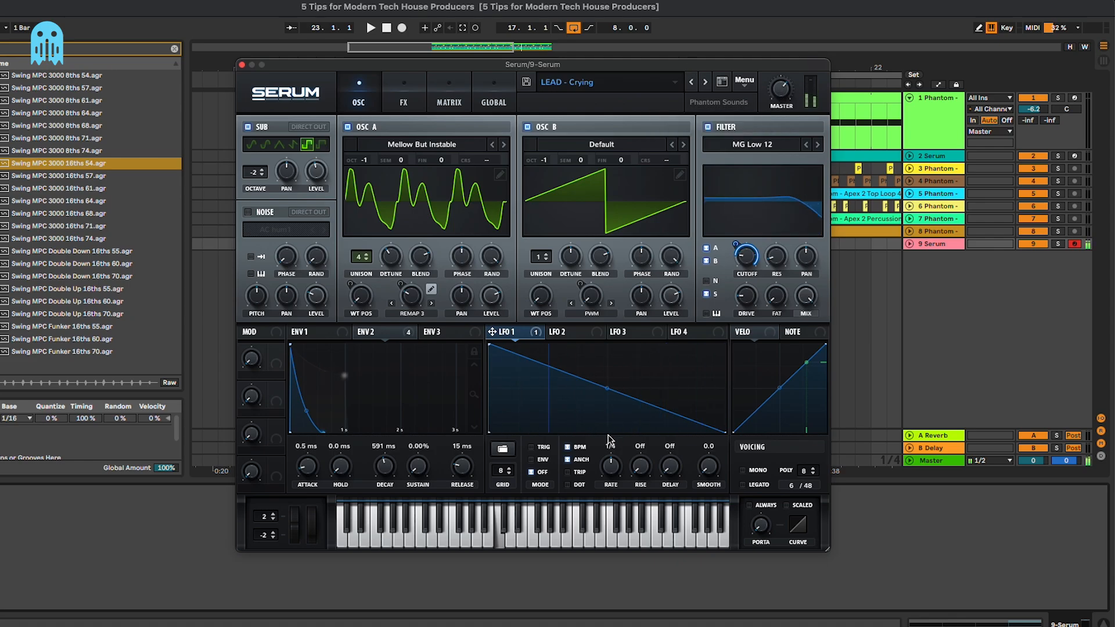
{"action": "left_click", "coordinate": [242, 65]}
- Create a two-bar MIDI clip from bar 15 to 17 on Serum track 9 and fill it with one D#3 note
{"action": "left_click_drag", "start_coordinate": [427, 246], "coordinate": [551, 246]}
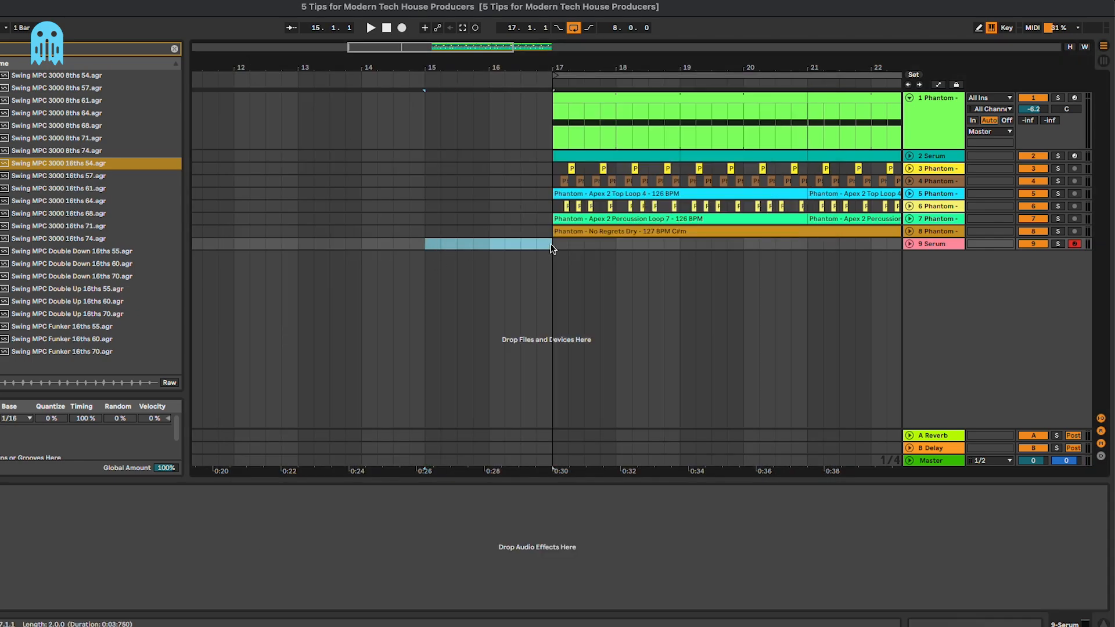
{"action": "key", "text": "ctrl+shift+m"}
{"action": "left_click", "coordinate": [597, 155]}
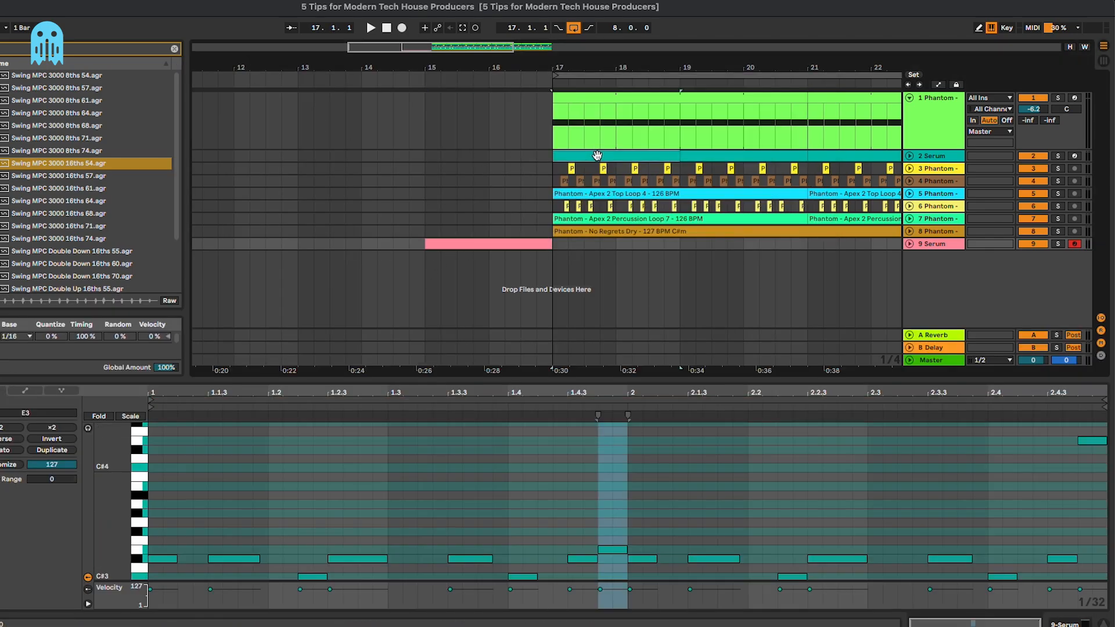
{"action": "left_click", "coordinate": [490, 244]}
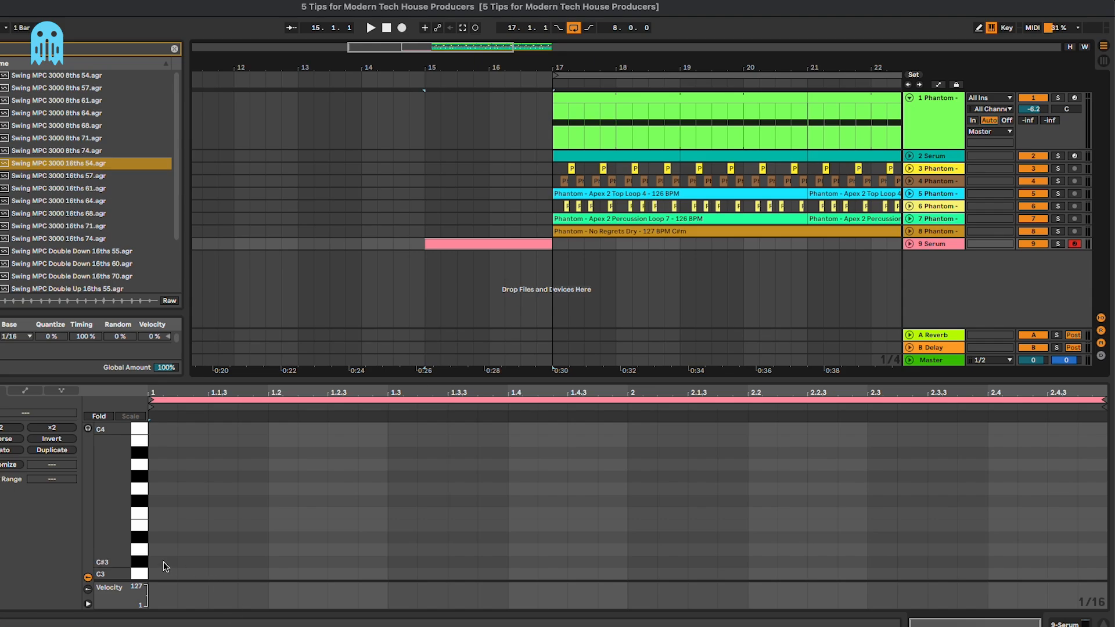
{"action": "double_click", "coordinate": [159, 539]}
{"action": "left_click_drag", "start_coordinate": [181, 539], "coordinate": [1103, 527]}
- Show the devices of track 9 and reopen its Serum plug-in window
{"action": "left_click", "coordinate": [934, 247]}
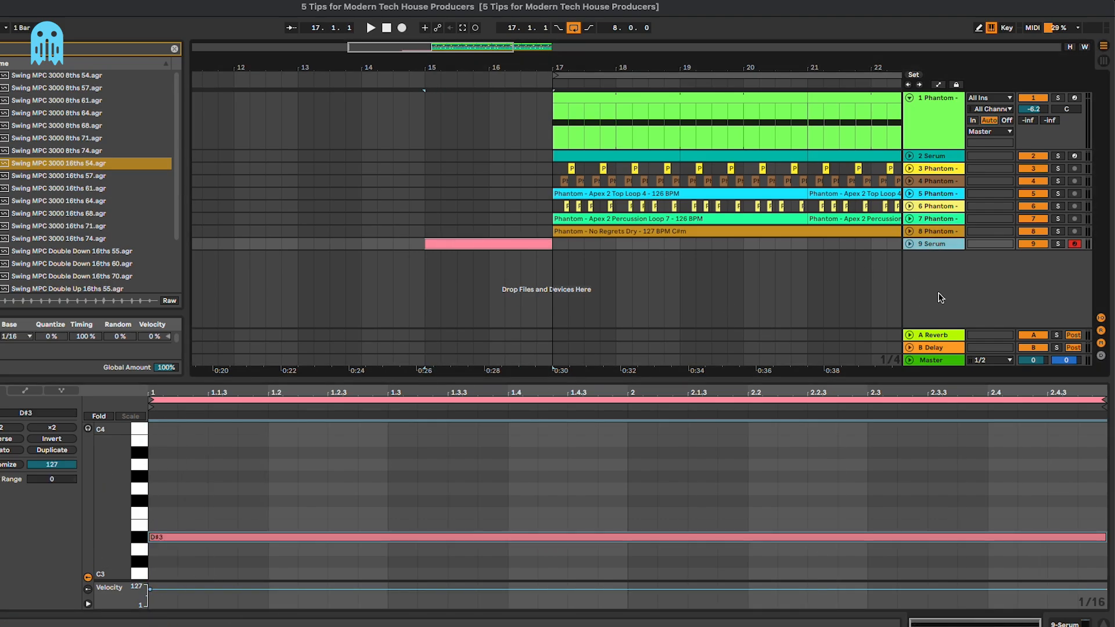
{"action": "left_click", "coordinate": [950, 246]}
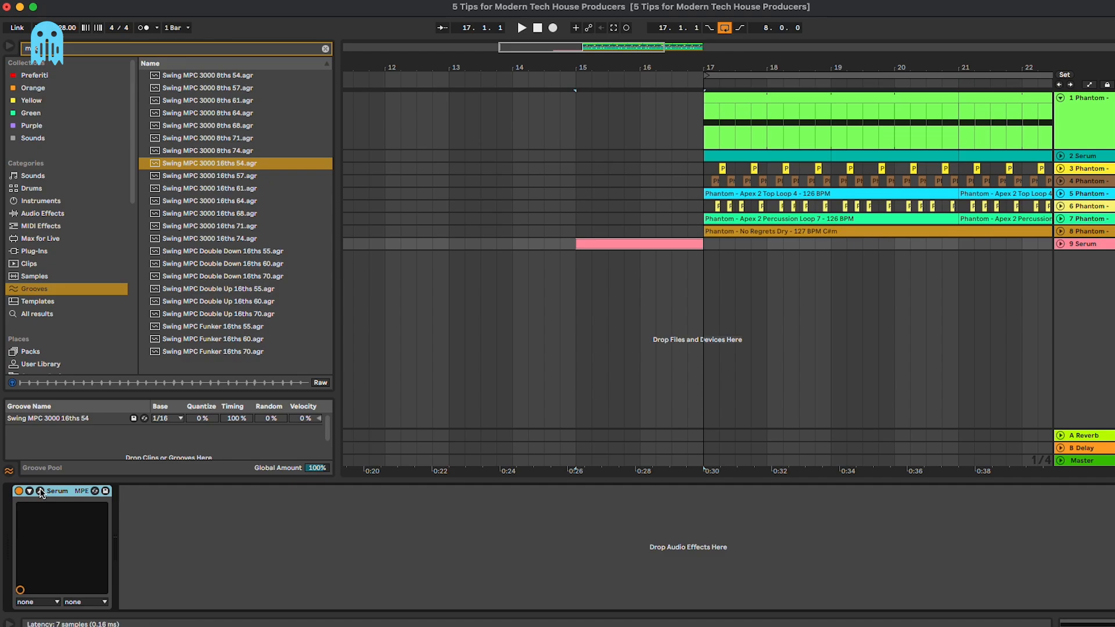
{"action": "left_click", "coordinate": [41, 493]}
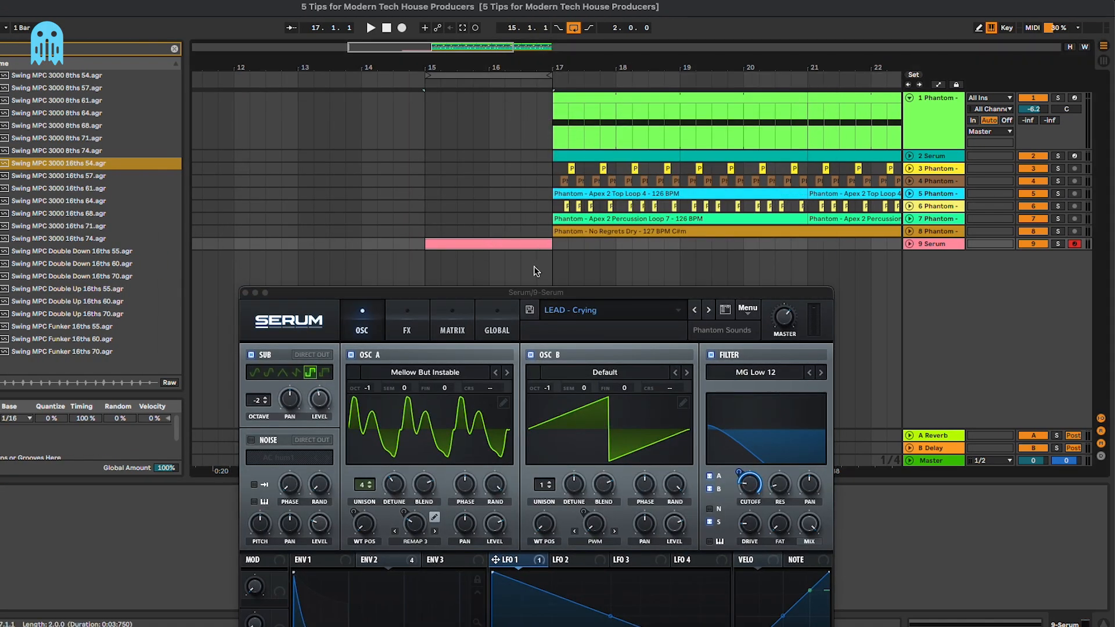
- Set the rate of Serum's LFO 1 to 1.9 Hz and unfold track 9 to show its LFO1Rate automation
{"action": "left_click_drag", "start_coordinate": [535, 293], "coordinate": [540, 71]}
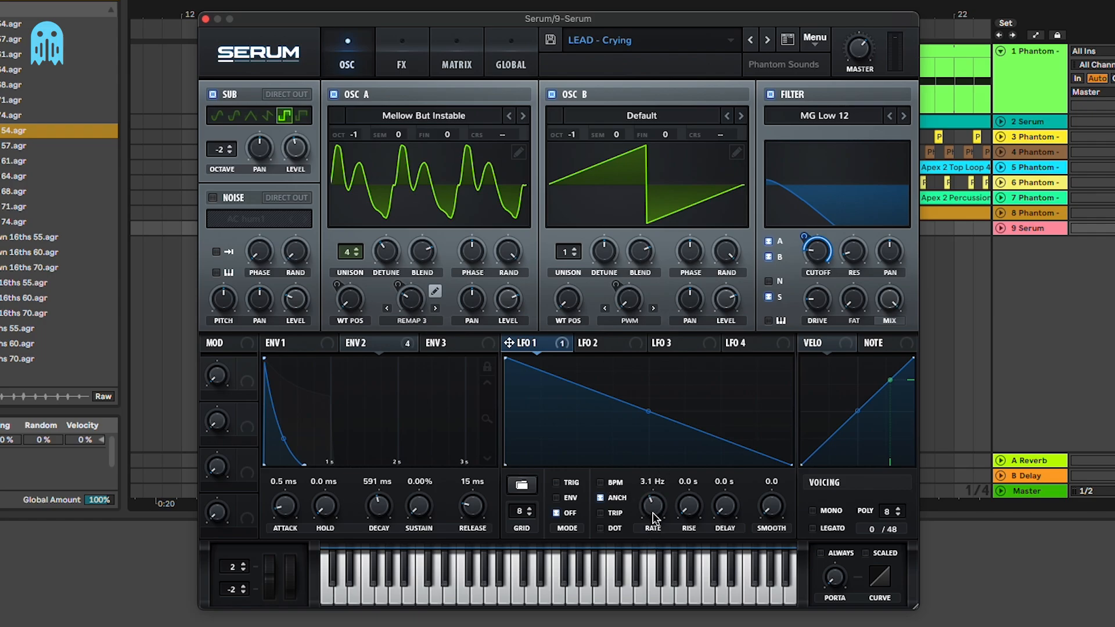
{"action": "mouse_move", "coordinate": [653, 517]}
{"action": "left_mouse_down"}
{"action": "mouse_move", "coordinate": [661, 453]}
{"action": "mouse_move", "coordinate": [652, 549]}
{"action": "mouse_move", "coordinate": [657, 511]}
{"action": "mouse_move", "coordinate": [656, 526]}
{"action": "left_mouse_up"}
{"action": "left_click", "coordinate": [1005, 228]}
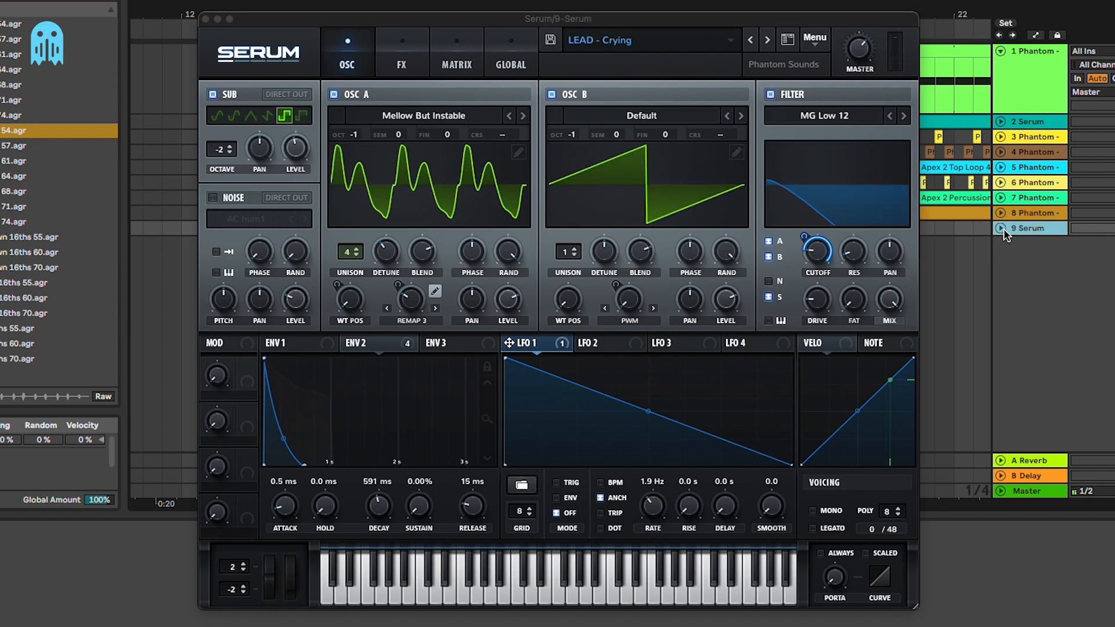
{"action": "left_click", "coordinate": [1000, 228]}
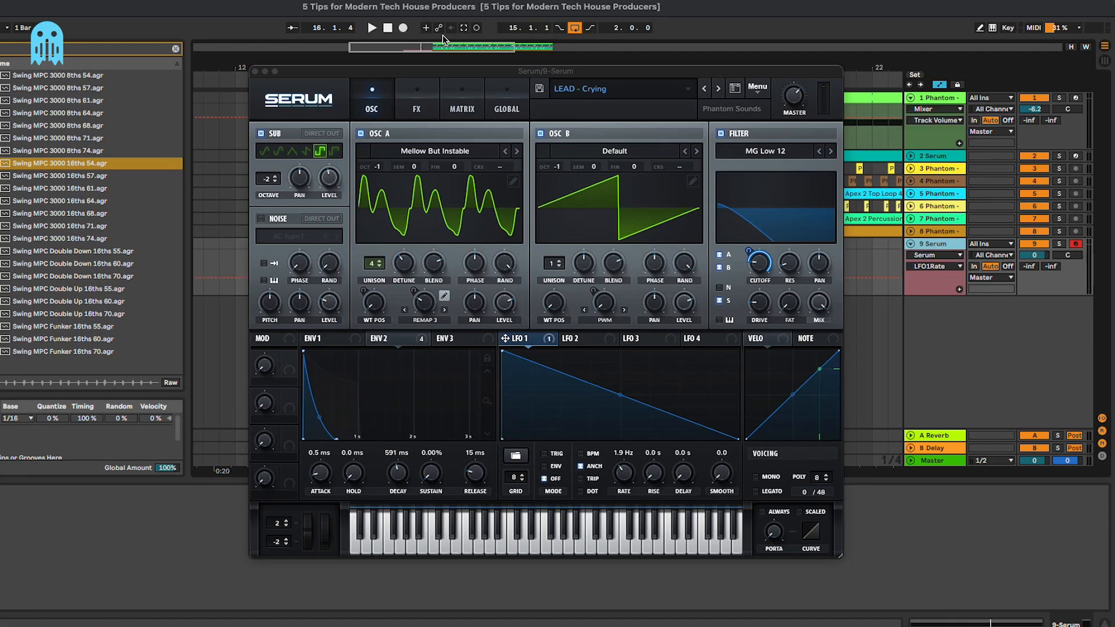
- Automate LFO1Rate to rise from 0.18 at bar 15 until just before bar 17 and play it with the loop off
{"action": "left_click_drag", "start_coordinate": [437, 70], "coordinate": [657, 376]}
{"action": "left_click_drag", "start_coordinate": [425, 279], "coordinate": [426, 286]}
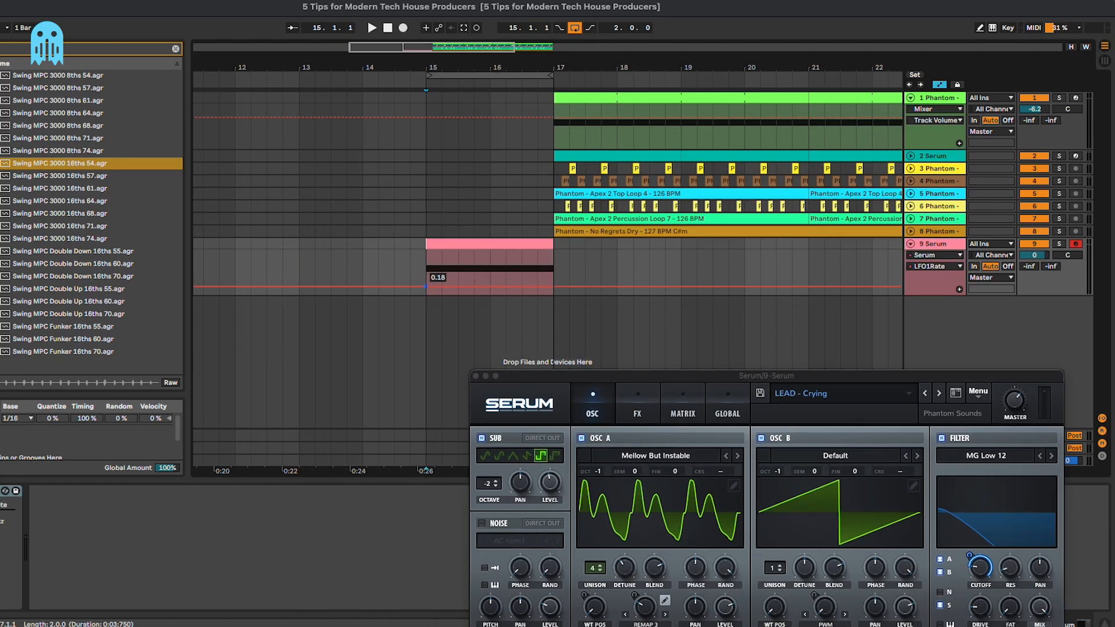
{"action": "left_click_drag", "start_coordinate": [552, 287], "coordinate": [546, 265]}
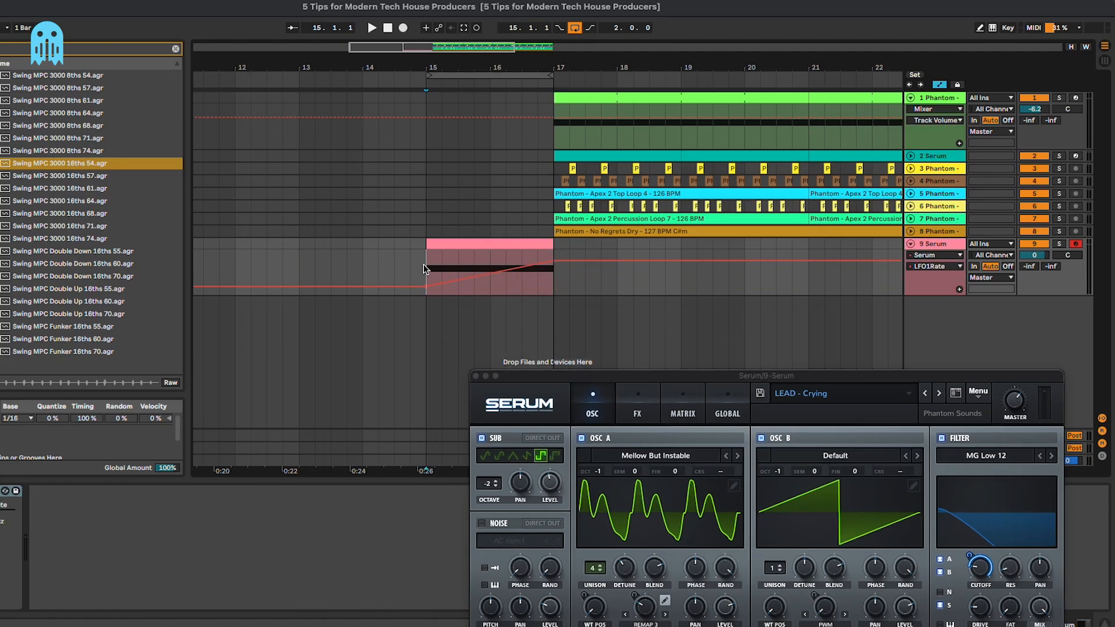
{"action": "left_click", "coordinate": [574, 30]}
{"action": "key", "text": "space"}
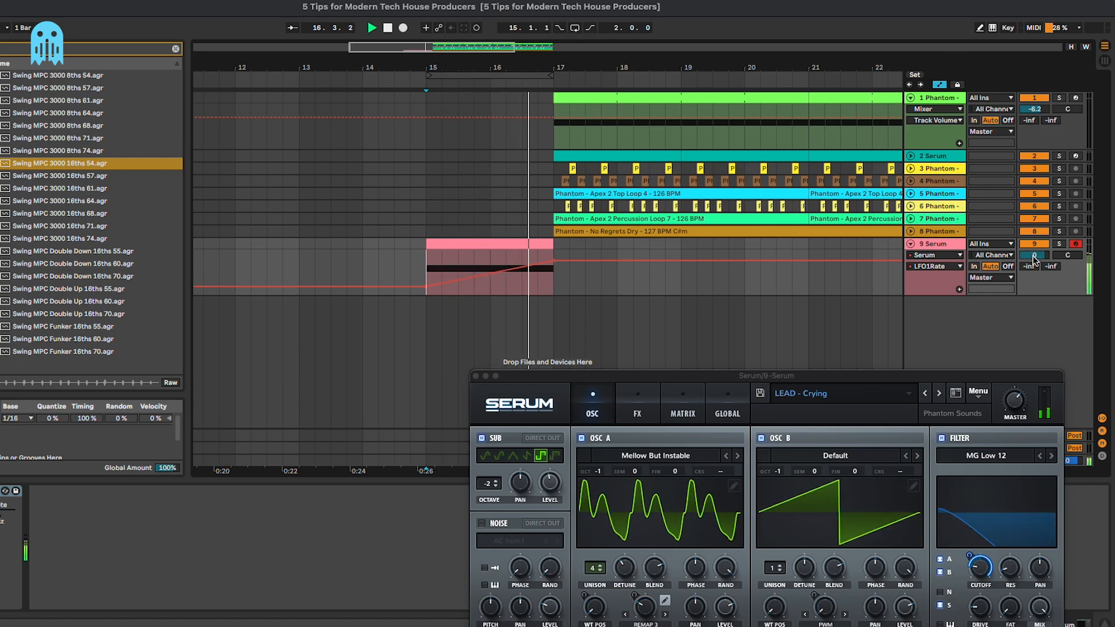
- Lower track 9's volume to -4.2 and drop the LFO1Rate automation back to a low value at bar 17
{"action": "left_click_drag", "start_coordinate": [1034, 254], "coordinate": [1033, 259]}
{"action": "left_click", "coordinate": [945, 255]}
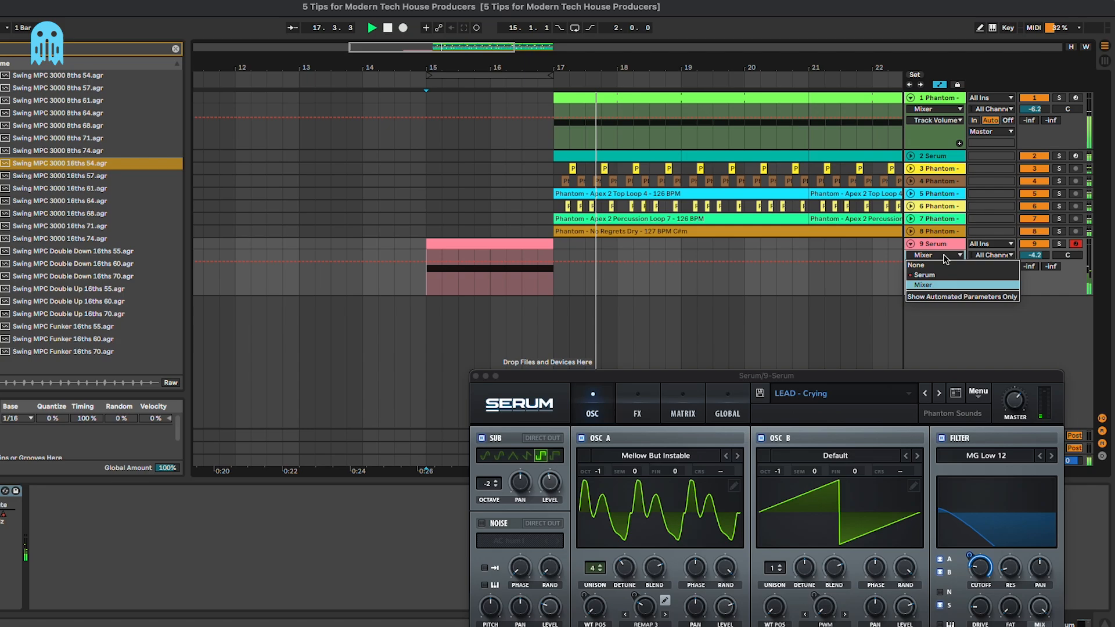
{"action": "left_click", "coordinate": [939, 276]}
{"action": "mouse_move", "coordinate": [555, 261]}
{"action": "left_mouse_down"}
{"action": "mouse_move", "coordinate": [538, 255]}
{"action": "mouse_move", "coordinate": [553, 283]}
{"action": "left_mouse_up"}
- Solo track 9, play its Serum clip and lower the track volume to -14.4
{"action": "left_click", "coordinate": [515, 247]}
{"action": "key", "text": "s"}
{"action": "key", "text": "space"}
{"action": "left_click_drag", "start_coordinate": [1035, 255], "coordinate": [1034, 267]}
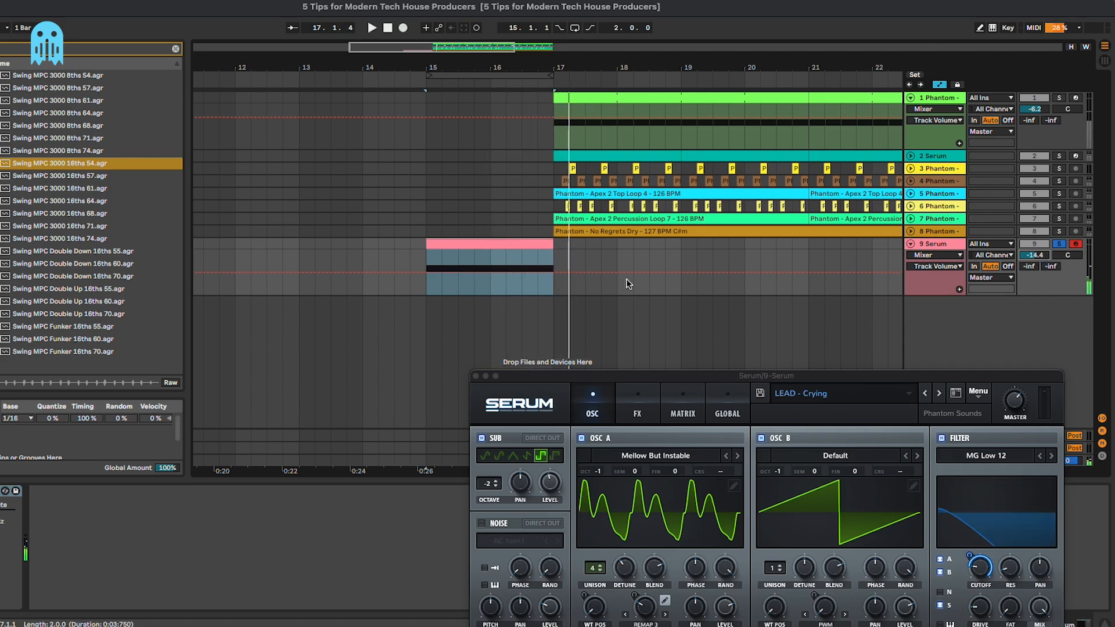
- Show the LFO1Rate automation again, raise its peak just before bar 17 to 0.86 and play the clip
{"action": "left_click", "coordinate": [935, 256]}
{"action": "left_click", "coordinate": [924, 275]}
{"action": "key", "text": "space"}
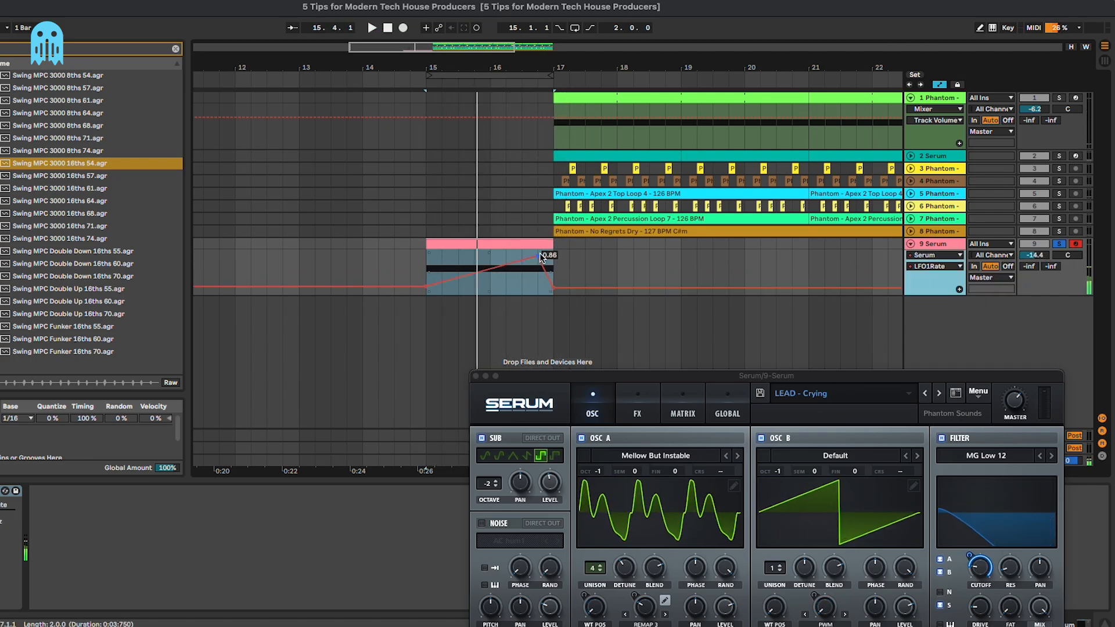
{"action": "left_click", "coordinate": [554, 270]}
- Move the Serum clip to bar 17 and reshape its LFO1Rate automation into a ramp falling from bar 17 to 19
{"action": "left_click_drag", "start_coordinate": [528, 244], "coordinate": [653, 249]}
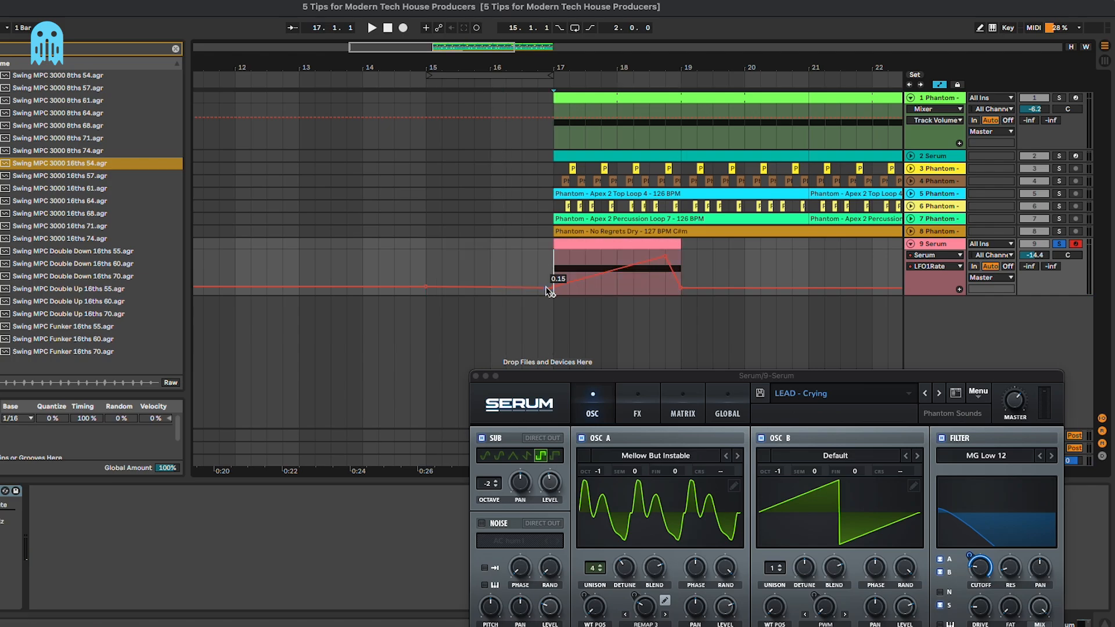
{"action": "left_click", "coordinate": [646, 245]}
{"action": "key", "text": "space"}
{"action": "left_click", "coordinate": [665, 257]}
{"action": "left_click", "coordinate": [546, 254]}
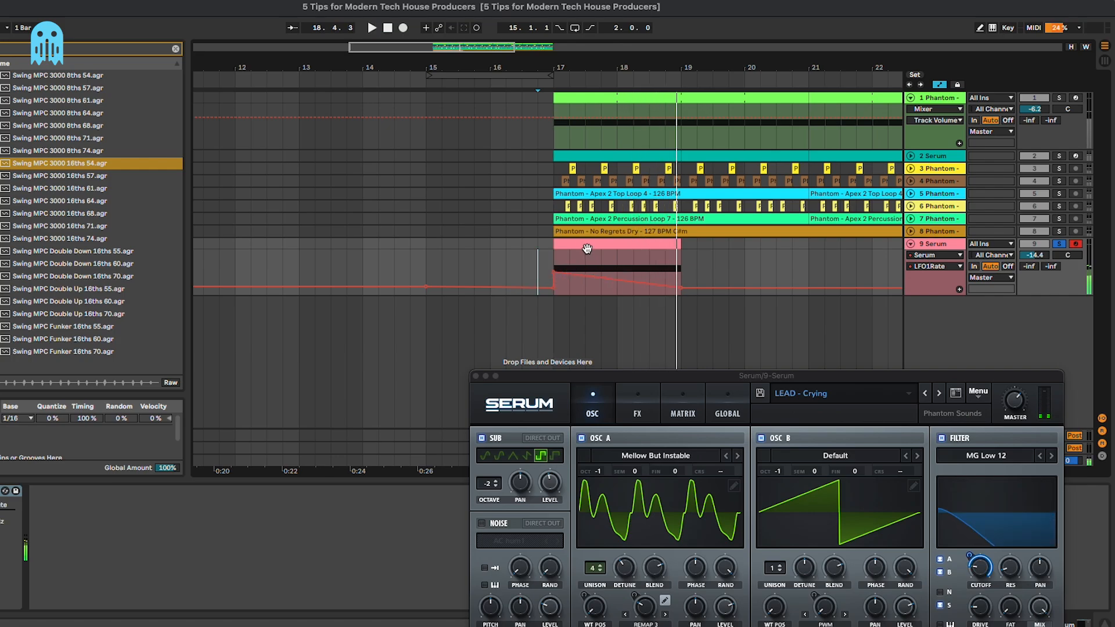
{"action": "key", "text": "space"}
- Move the Serum clip back to bar 15 and raise the start of its falling LFO1Rate ramp to 0.70 during playback
{"action": "left_click_drag", "start_coordinate": [587, 248], "coordinate": [462, 246]}
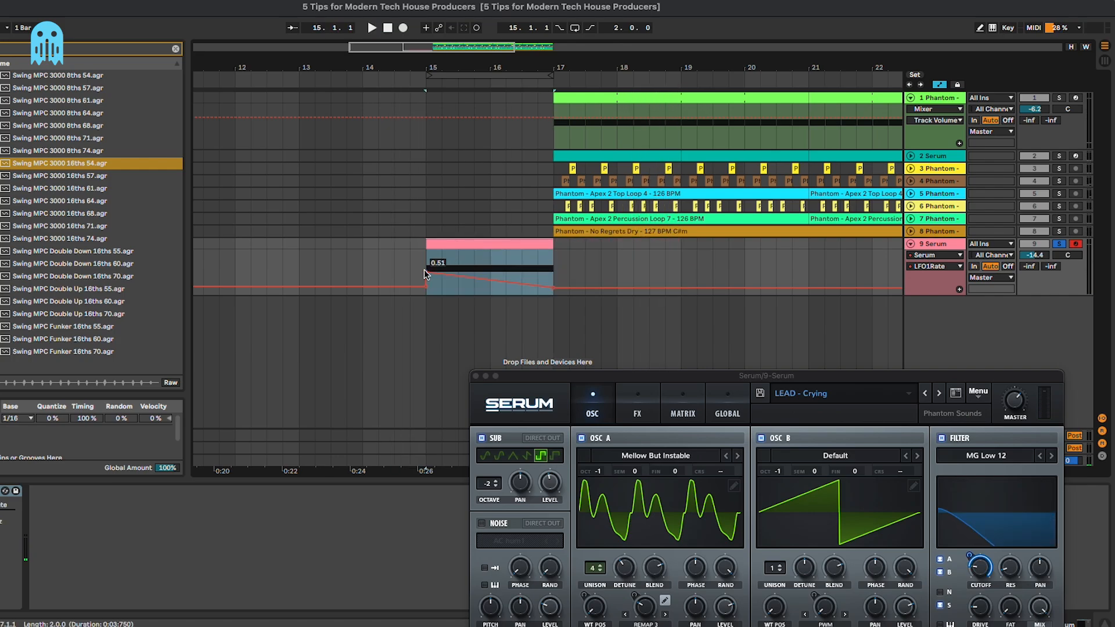
{"action": "left_click", "coordinate": [422, 251]}
{"action": "key", "text": "space"}
{"action": "left_click_drag", "start_coordinate": [629, 375], "coordinate": [627, 358]}
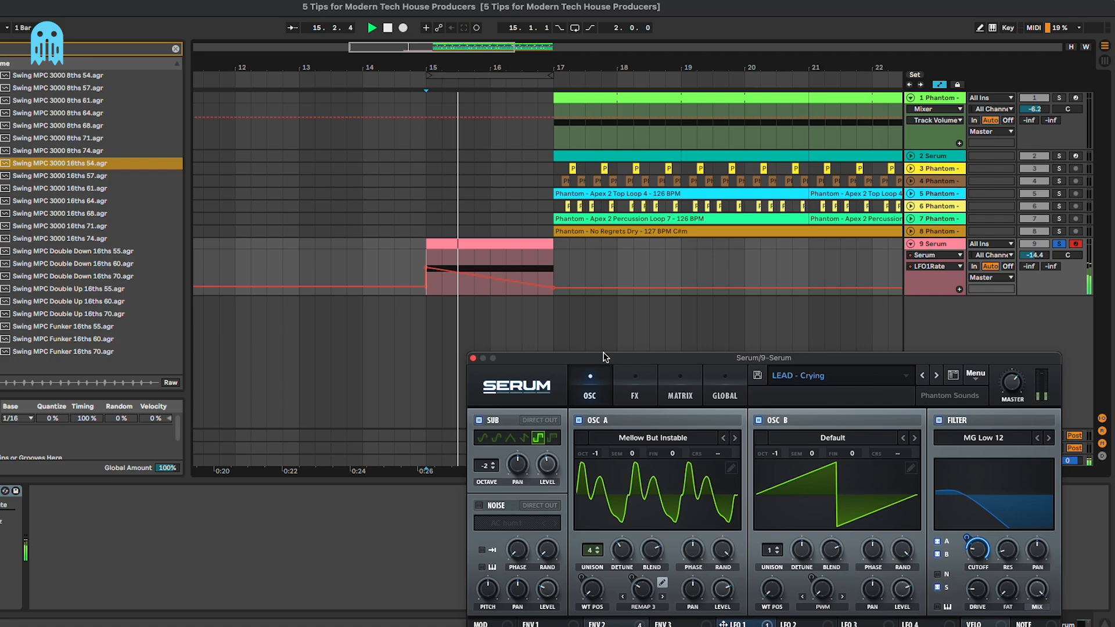
{"action": "left_click_drag", "start_coordinate": [426, 267], "coordinate": [426, 261]}
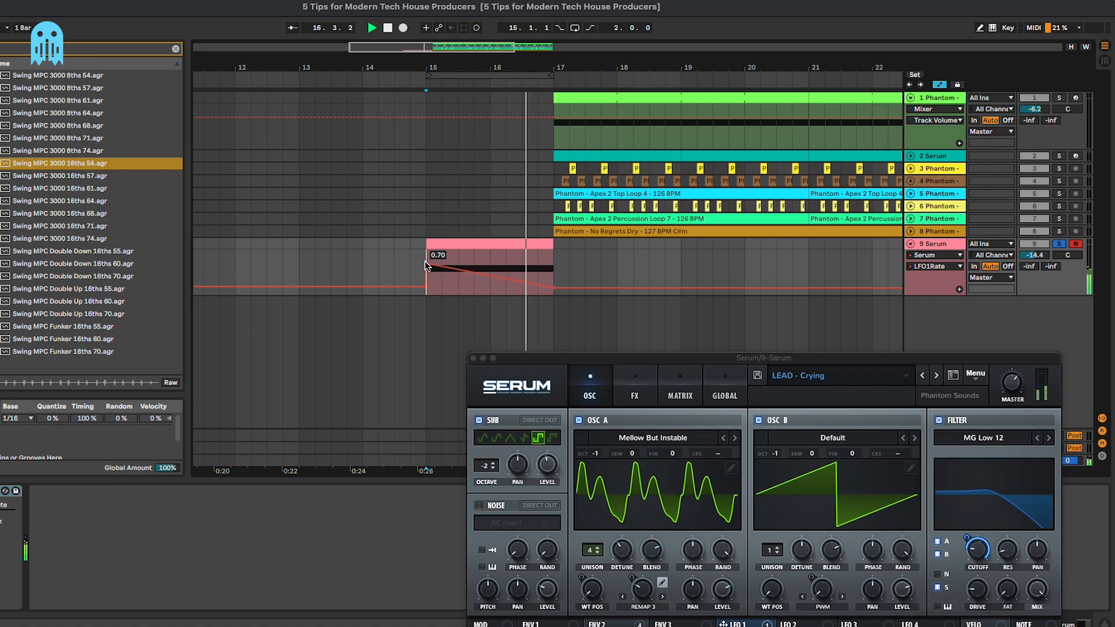
- Close the Serum window, hide the automation lanes, and unfold track 8 while folding track 1
{"action": "left_click", "coordinate": [474, 359]}
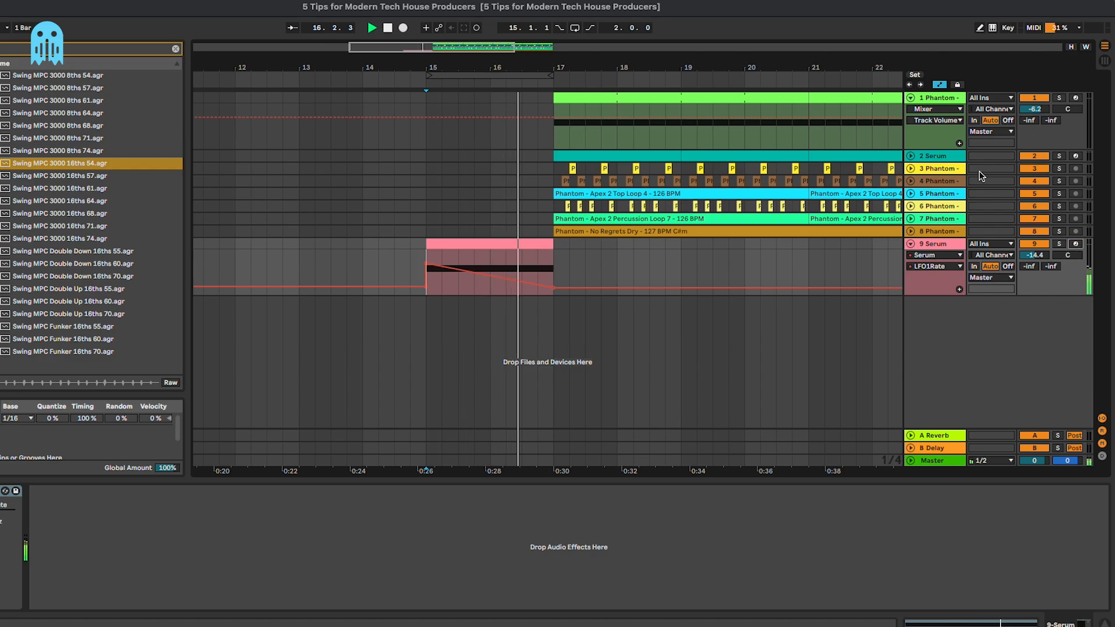
{"action": "key", "text": "a"}
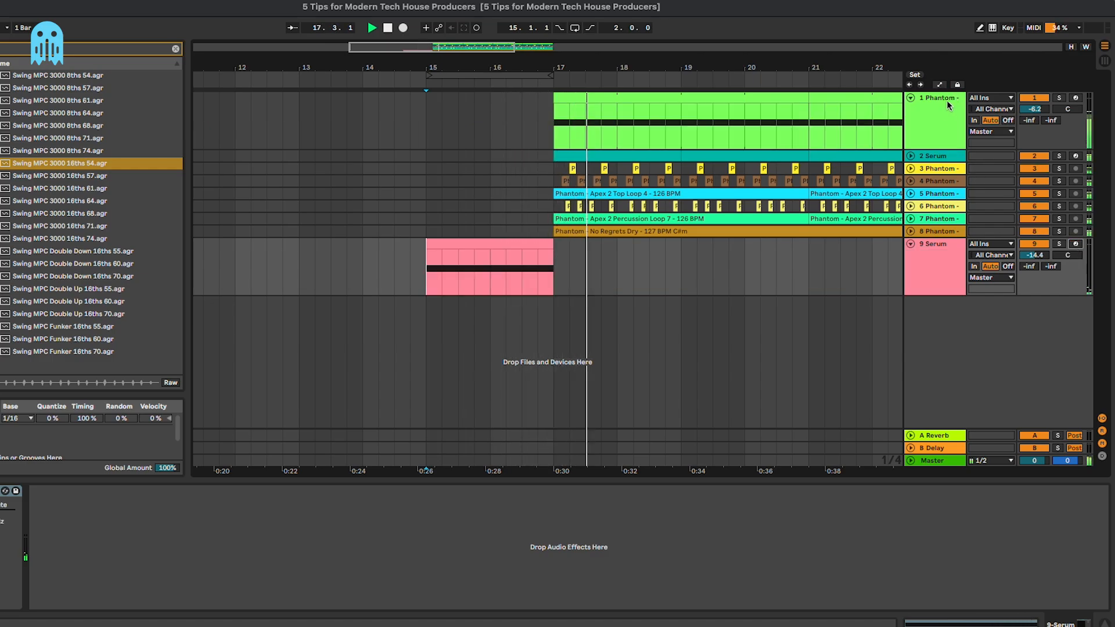
{"action": "left_click", "coordinate": [946, 110]}
{"action": "left_click", "coordinate": [911, 231]}
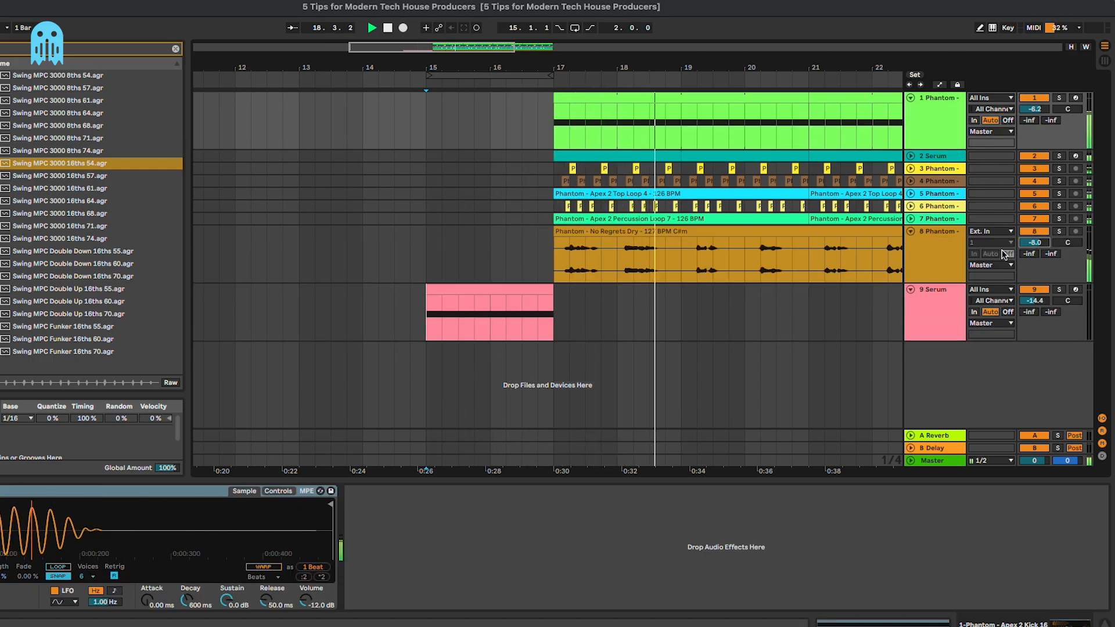
{"action": "left_click", "coordinate": [911, 98]}
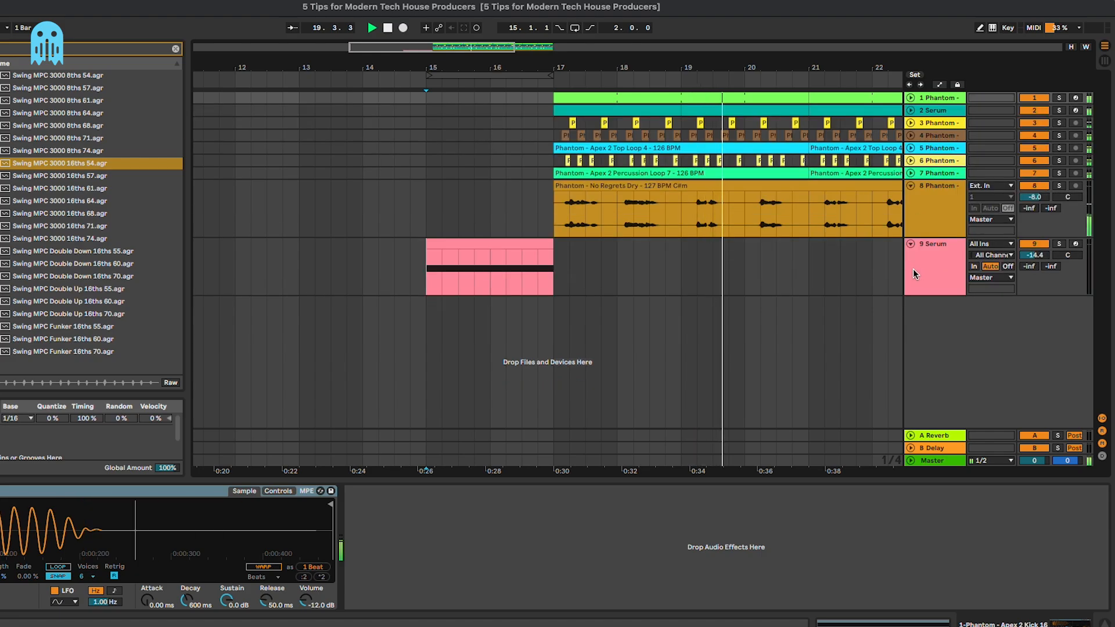
- Play the arrangement from bar 15, clear the browser search and lower track 9's volume to -14.9
{"action": "left_click", "coordinate": [462, 245]}
{"action": "scroll", "coordinate": [535, 257], "scroll_direction": "right", "scroll_amount": 3}
{"action": "key", "text": "space"}
{"action": "key", "text": "space"}
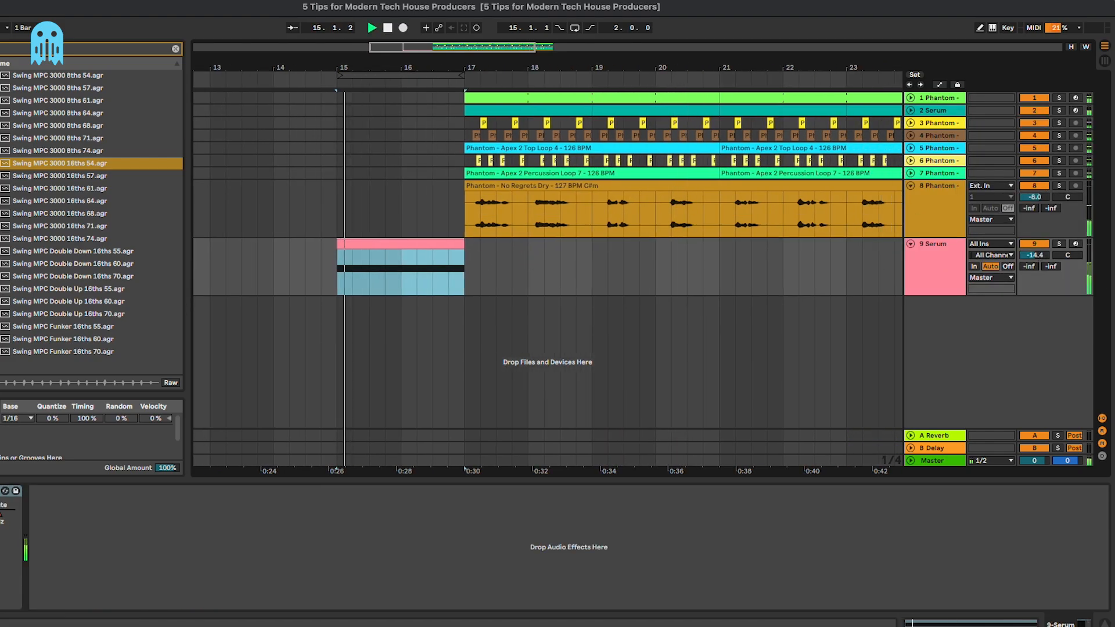
{"action": "left_click", "coordinate": [175, 48]}
{"action": "left_click", "coordinate": [428, 244]}
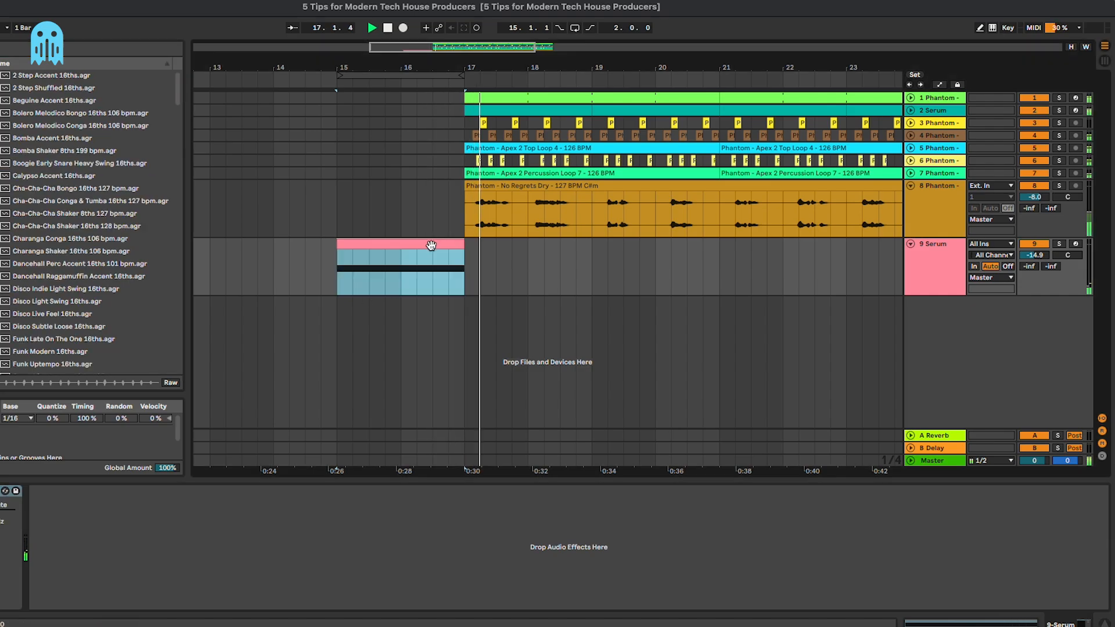
{"action": "key", "text": "minus"}
{"action": "key", "text": "minus"}
{"action": "key", "text": "minus"}
{"action": "left_click", "coordinate": [433, 250]}
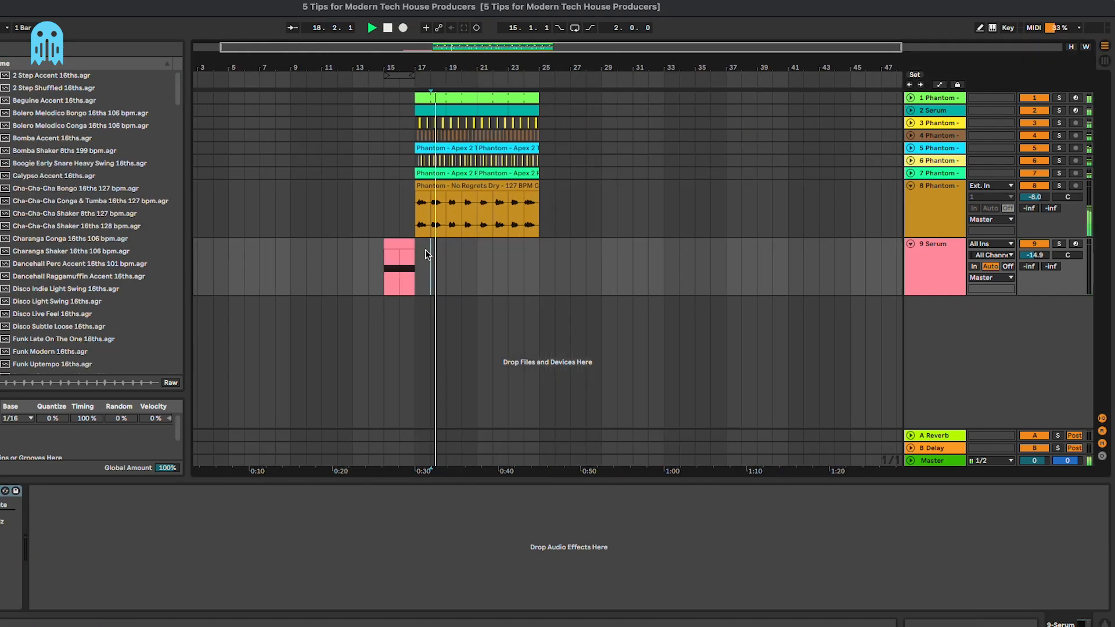
{"action": "scroll", "coordinate": [424, 256], "scroll_direction": "left", "scroll_amount": 1}
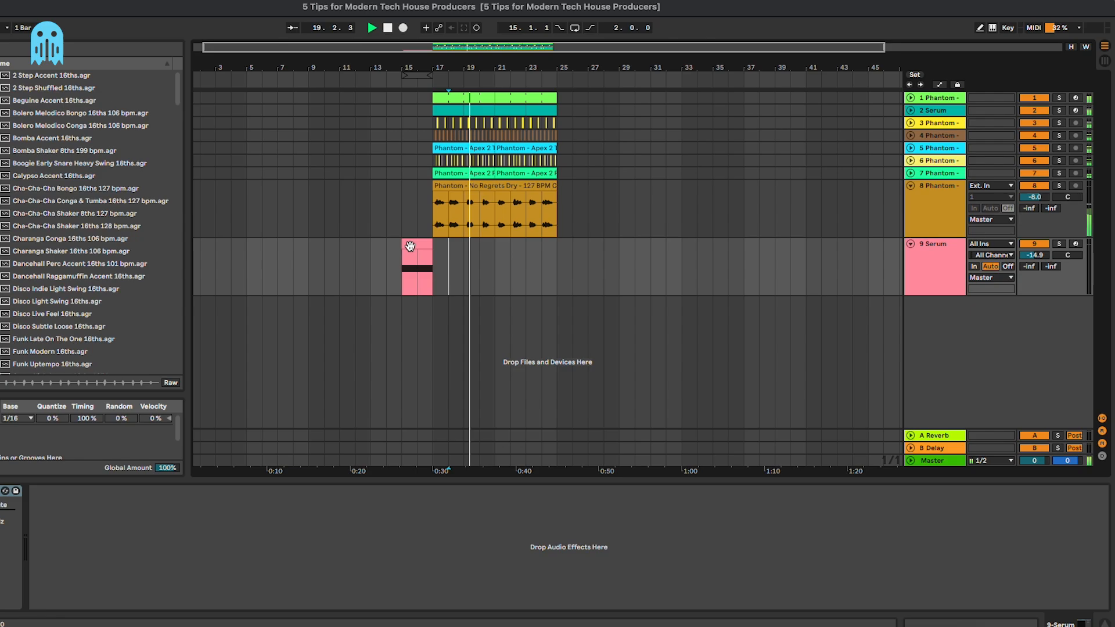
{"action": "left_click_drag", "start_coordinate": [433, 48], "coordinate": [432, 73]}
{"action": "scroll", "coordinate": [432, 47], "scroll_direction": "up", "scroll_amount": 2}
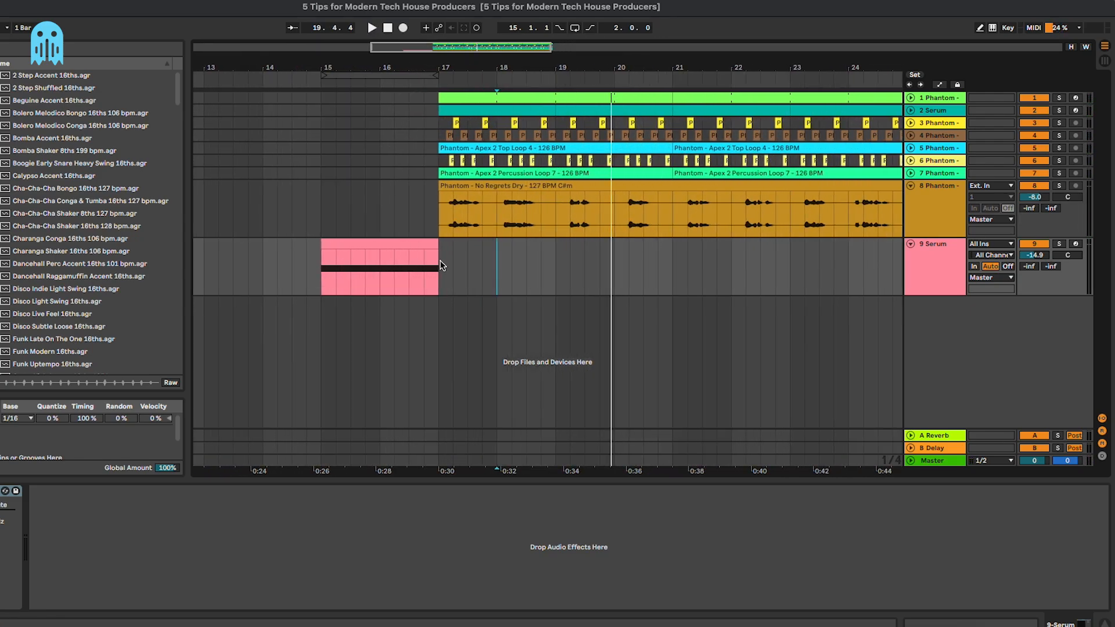
- Open the Serum plug-in window of track 9 to check its settings and close it
{"action": "left_click", "coordinate": [423, 250]}
{"action": "left_click", "coordinate": [41, 491]}
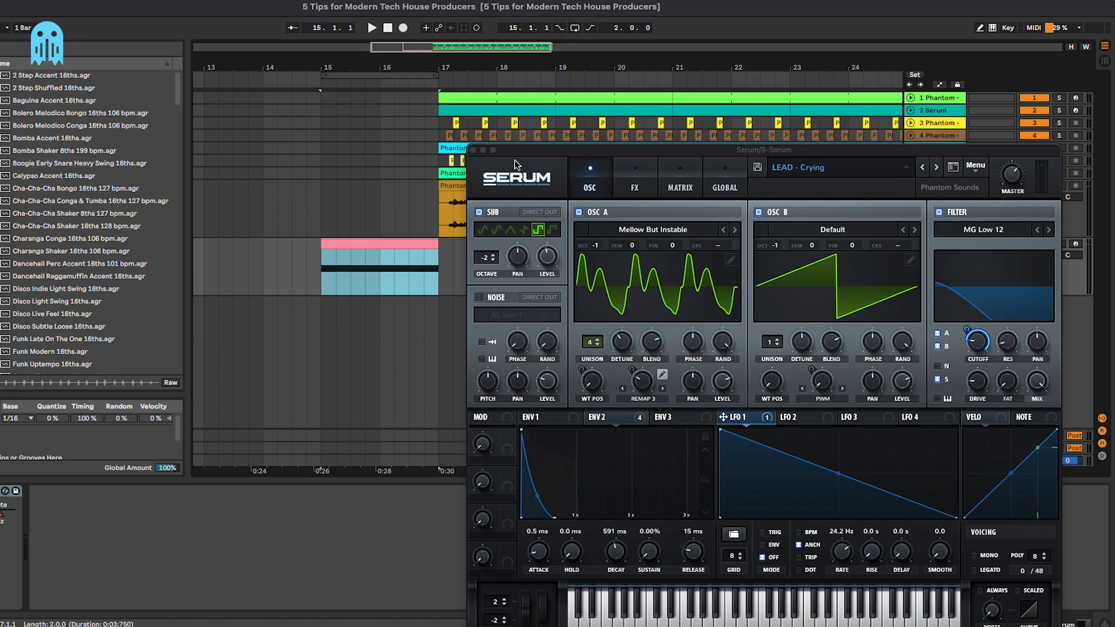
{"action": "left_click", "coordinate": [473, 150]}
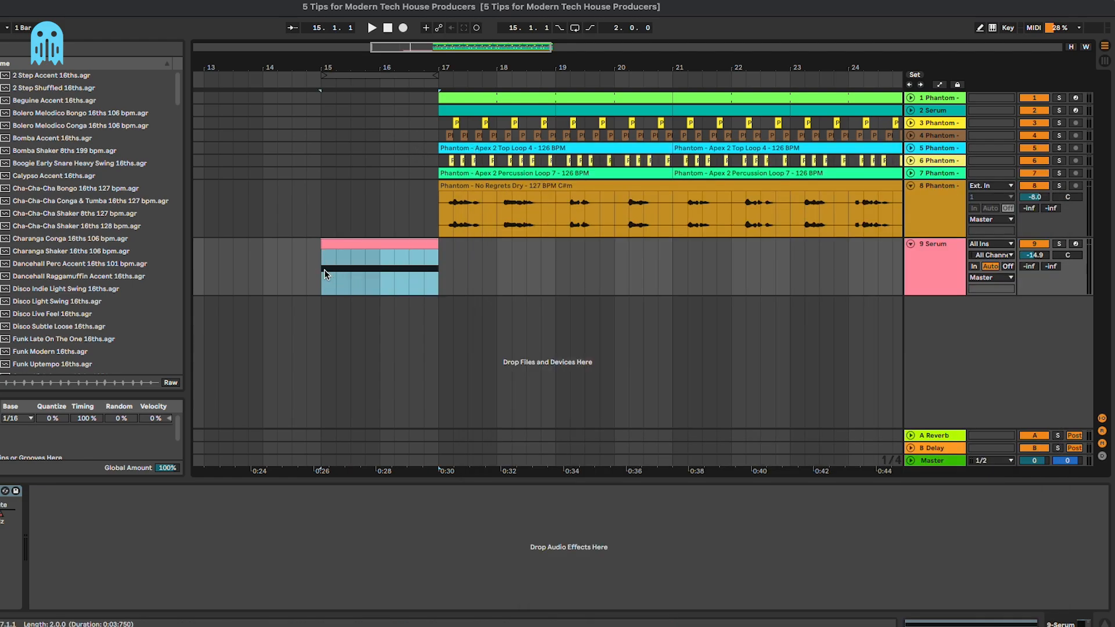
- Duplicate track 8 with the No Regrets Dry vocal
{"action": "left_click", "coordinate": [322, 269]}
{"action": "left_click", "coordinate": [935, 223]}
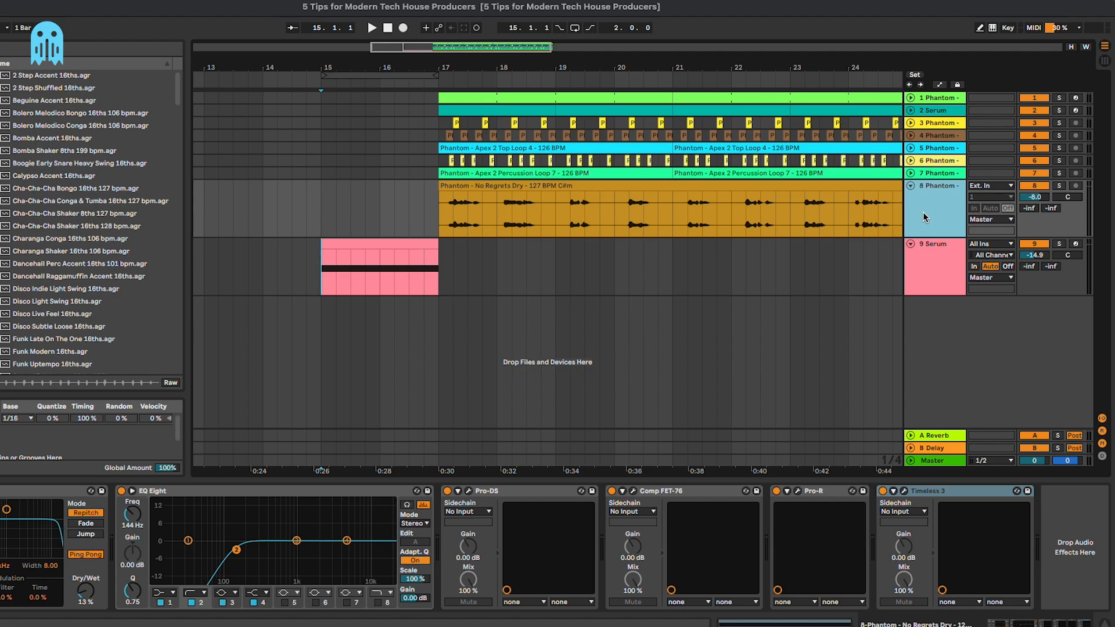
{"action": "key", "text": "ctrl+d"}
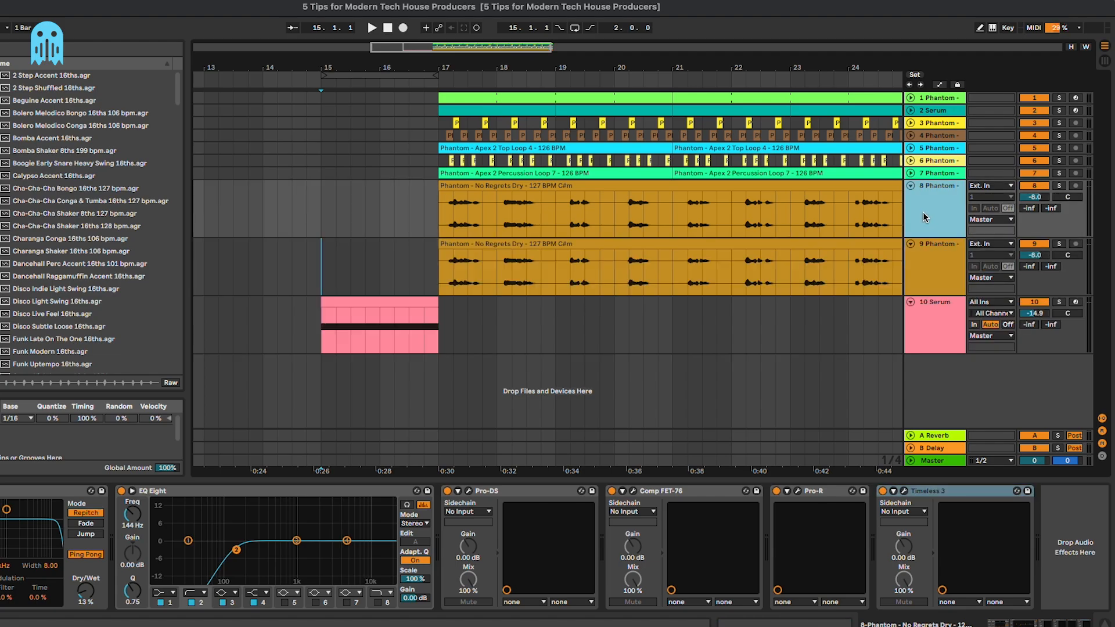
- Solo vocal track 8 and listen to its phrase from about 17.4 to 18.4
{"action": "left_click", "coordinate": [468, 245]}
{"action": "key", "text": "plus"}
{"action": "key", "text": "plus"}
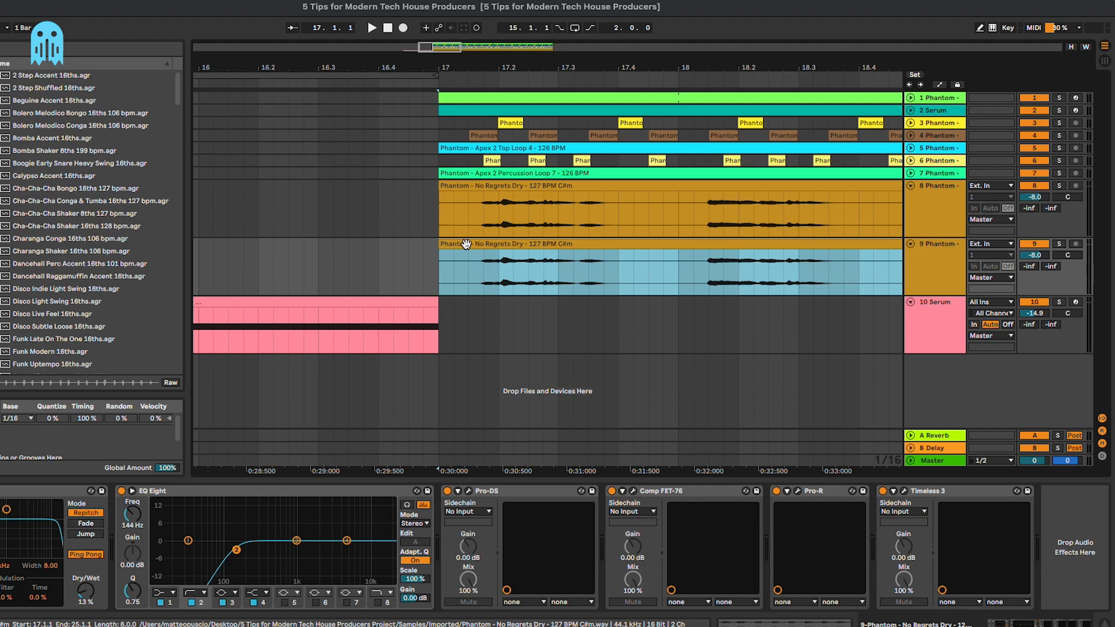
{"action": "scroll", "coordinate": [486, 247], "scroll_direction": "right", "scroll_amount": 2}
{"action": "left_click", "coordinate": [377, 194]}
{"action": "left_click", "coordinate": [419, 214]}
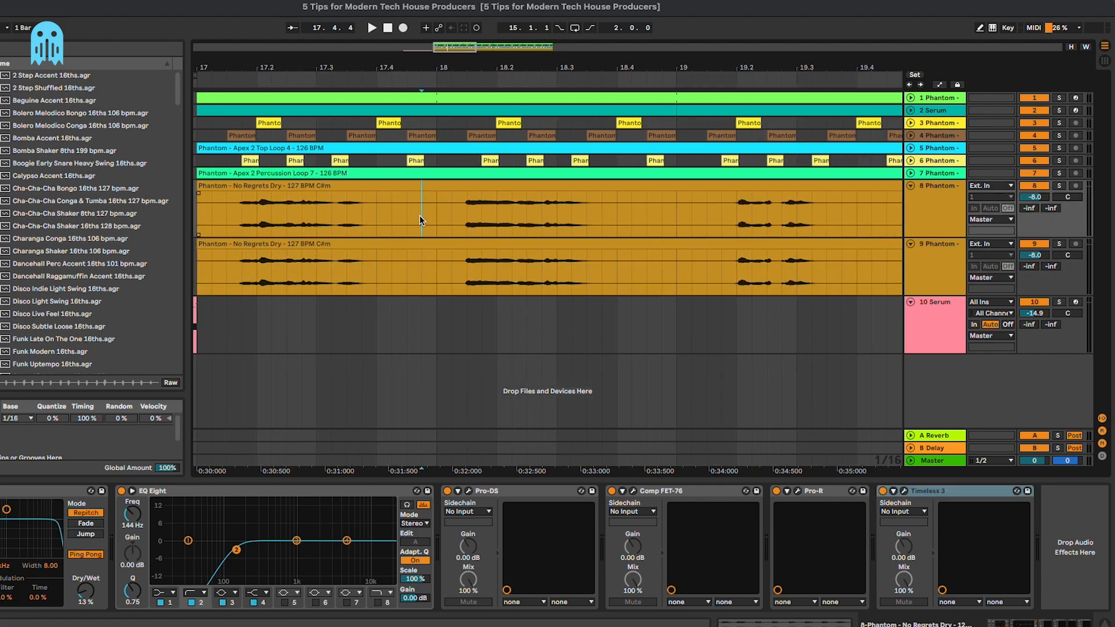
{"action": "key", "text": "s"}
{"action": "key", "text": "space"}
{"action": "scroll", "coordinate": [420, 213], "scroll_direction": "right", "scroll_amount": 2}
{"action": "key", "text": "space"}
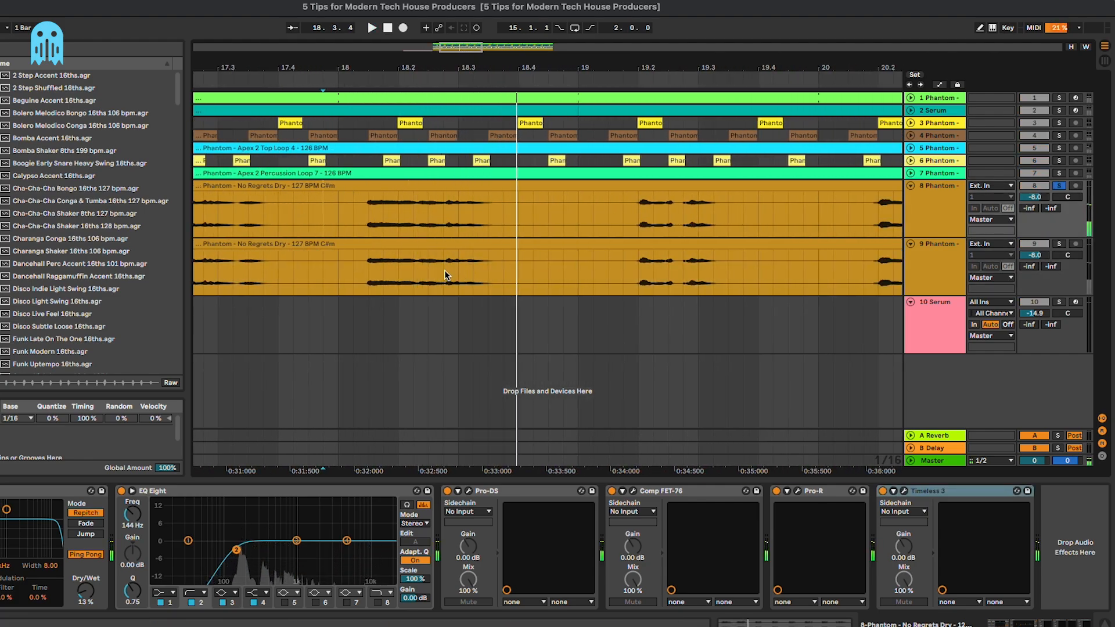
- Try duplicating the 0.0.3 vocal tail ending at 18.3.3 on track 9 and deactivating the clip before it
{"action": "left_click_drag", "start_coordinate": [445, 270], "coordinate": [500, 270]}
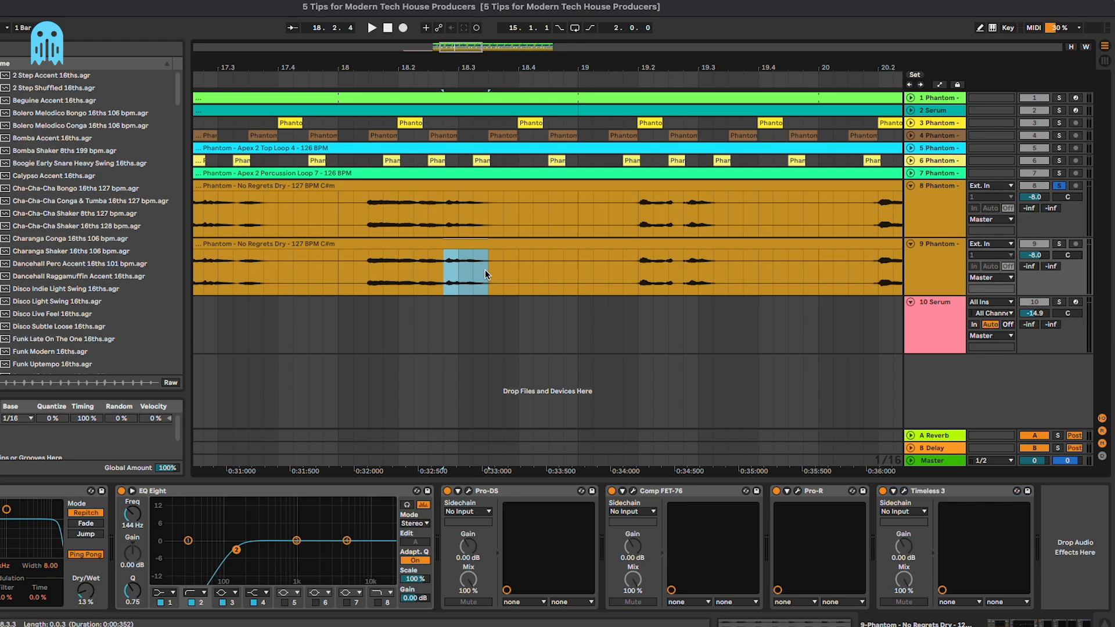
{"action": "key", "text": "ctrl+d"}
{"action": "left_click", "coordinate": [412, 237]}
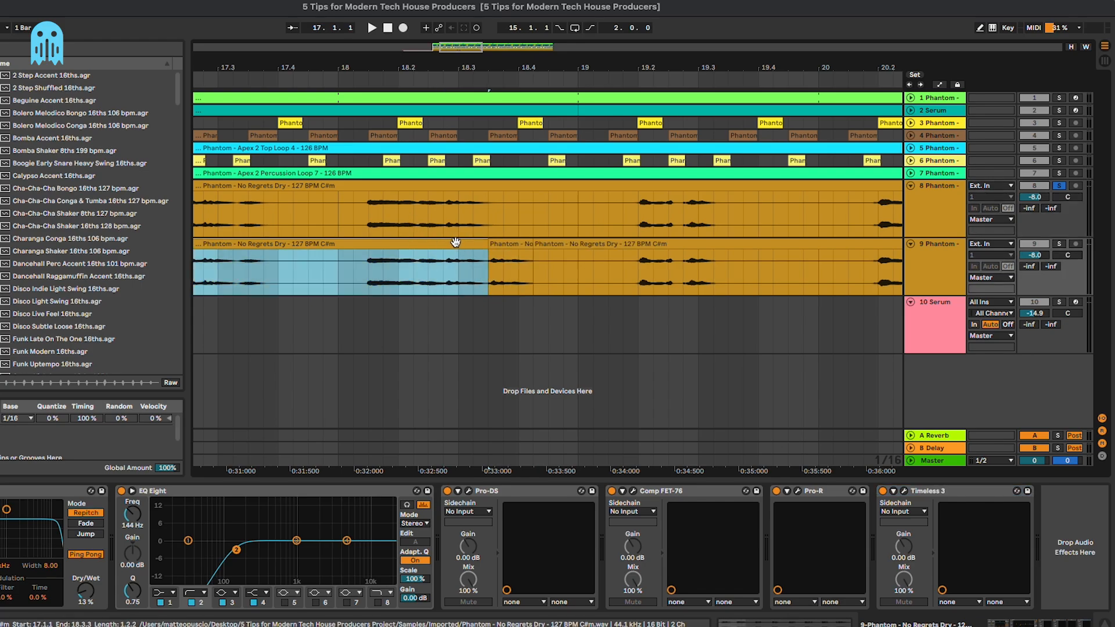
{"action": "key", "text": "0"}
- Solo track 9 for playback and undo the clip deactivation and the vocal tail duplication
{"action": "left_click", "coordinate": [1059, 246]}
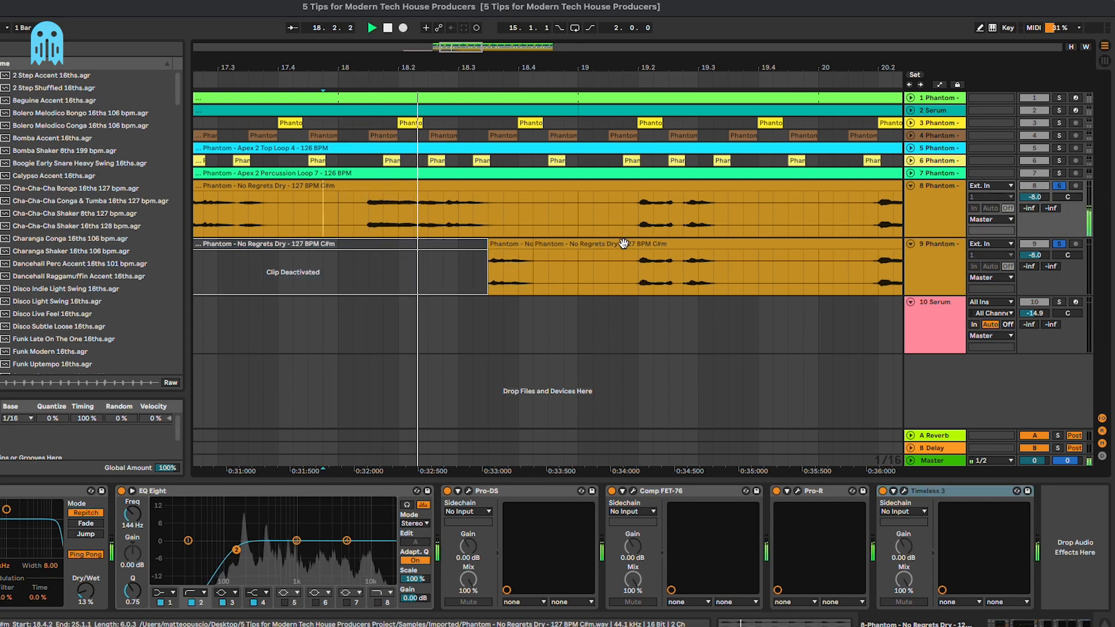
{"action": "key", "text": "super+z"}
{"action": "key", "text": "super+z"}
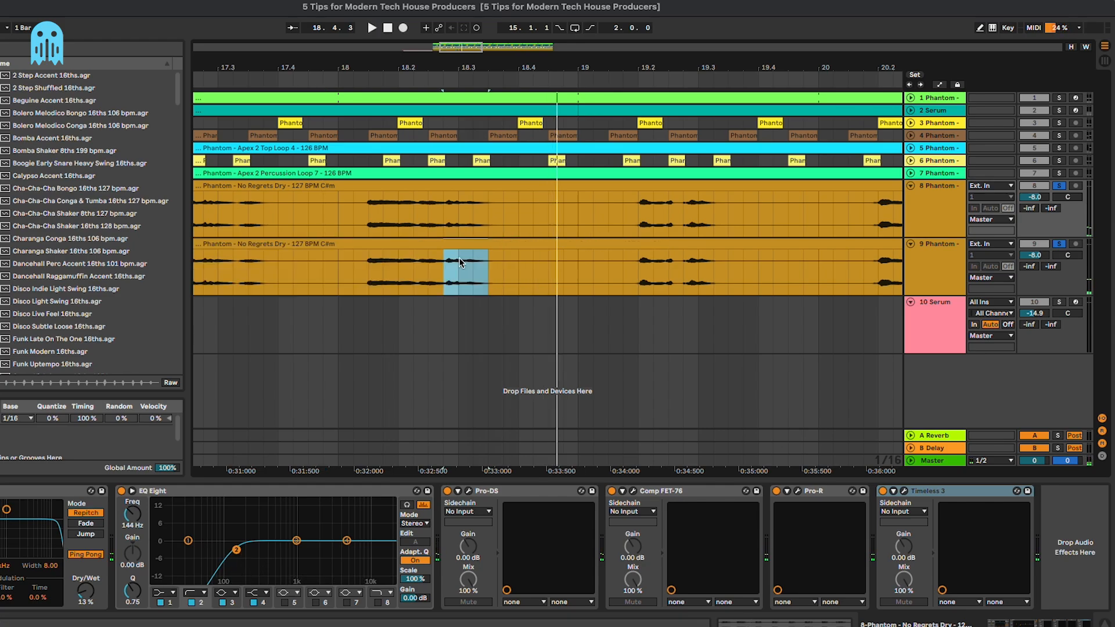
- Duplicate the longer 0.1.1 vocal segment ending at 18.3.3 on track 9 so it repeats directly after the phrase
{"action": "left_click", "coordinate": [416, 210]}
{"action": "left_click_drag", "start_coordinate": [416, 271], "coordinate": [482, 267]}
{"action": "key", "text": "super+d"}
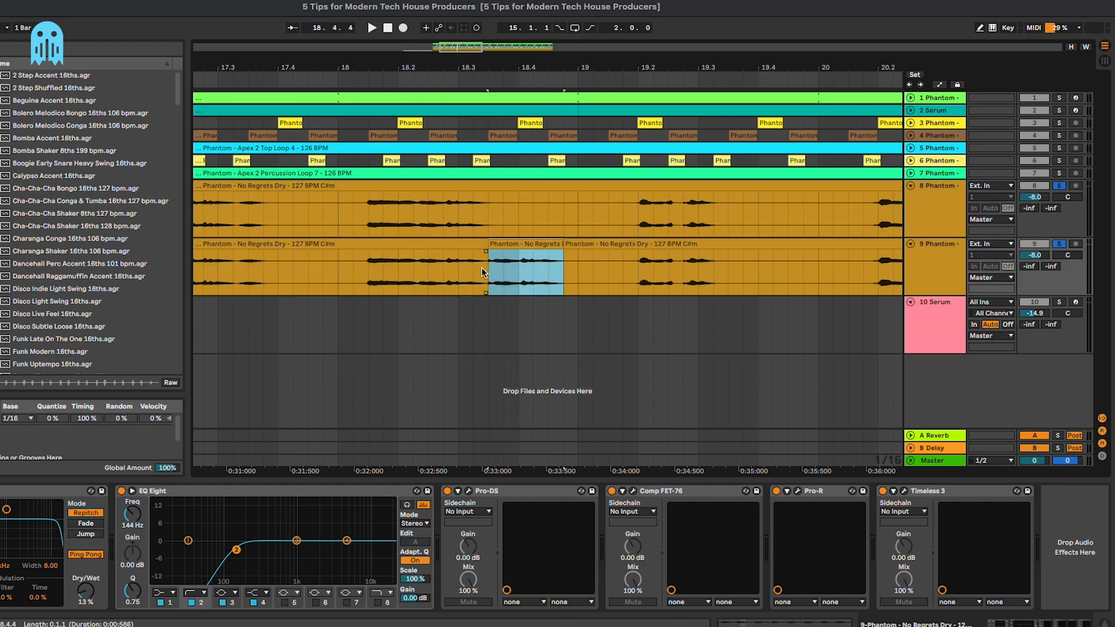
- Try the longer vocal repeat on track 9 with the preceding clip deactivated, and undo both the deactivation and the duplication
{"action": "left_click", "coordinate": [387, 247]}
{"action": "key", "text": "0"}
{"action": "left_click", "coordinate": [356, 217]}
{"action": "key", "text": "space"}
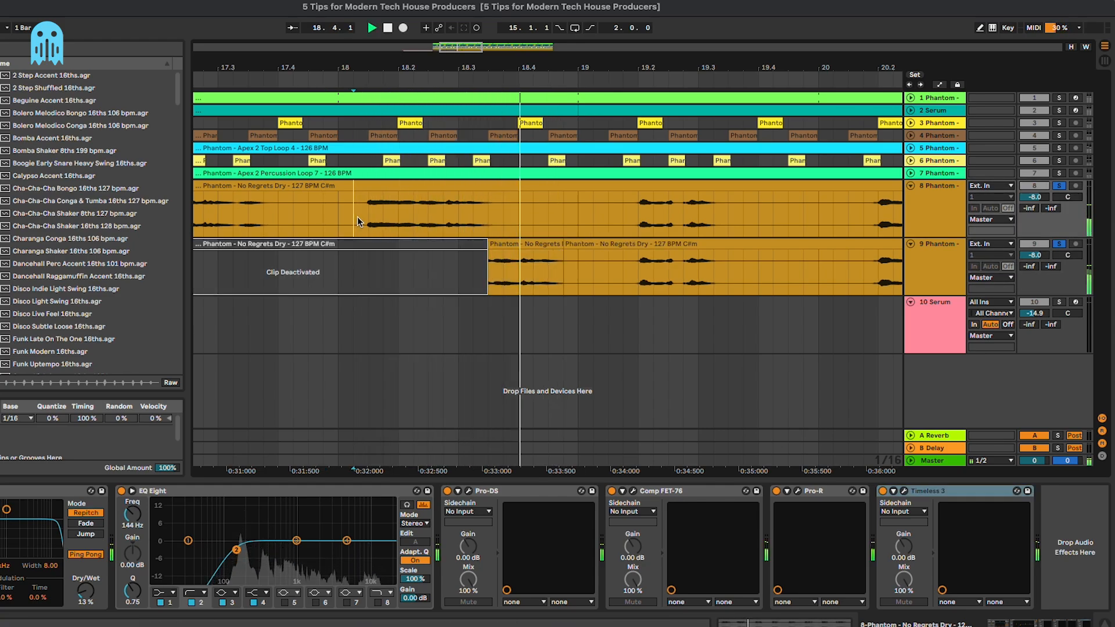
{"action": "key", "text": "super+z"}
{"action": "key", "text": "super+z"}
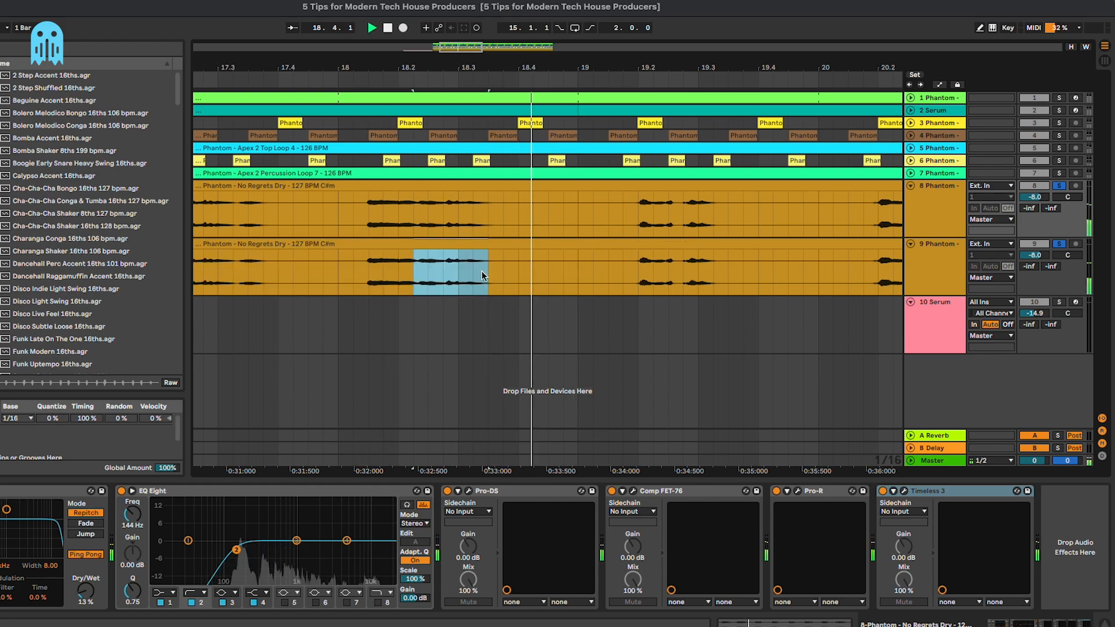
{"action": "key", "text": "space"}
- Duplicate the 0.0.3 vocal tail ending at 18.3.3 on track 9 and listen to the repeat
{"action": "left_click_drag", "start_coordinate": [489, 268], "coordinate": [444, 266]}
{"action": "key", "text": "super+d"}
{"action": "left_click", "coordinate": [387, 208]}
{"action": "key", "text": "space"}
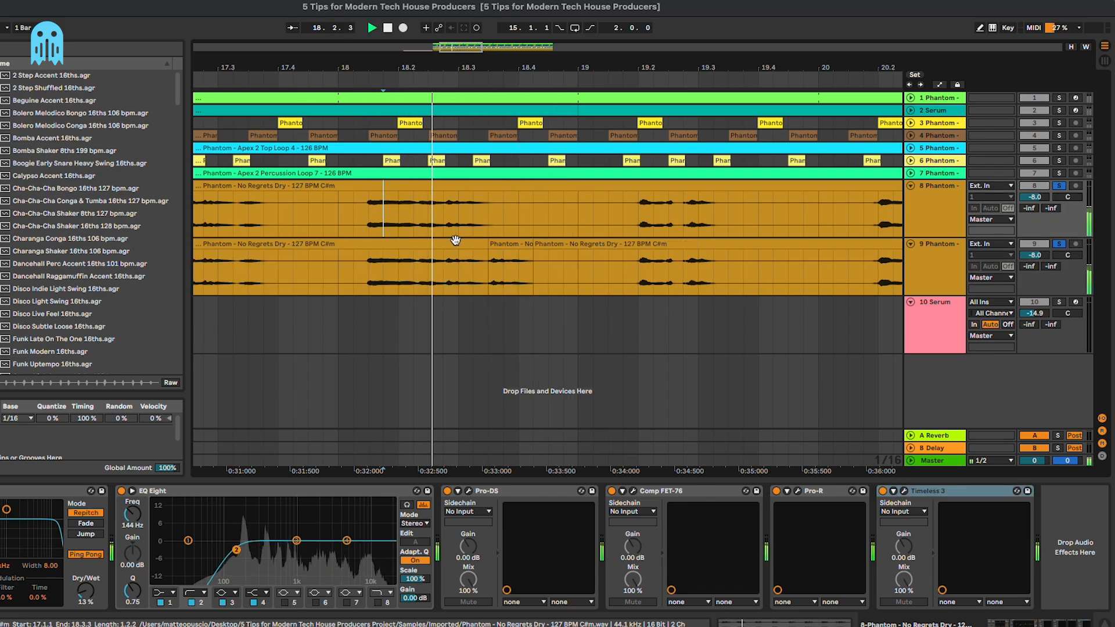
- Deactivate the clip before the repeat on track 9, transpose the repeat to -6 st and play from 18.1.1
{"action": "left_click", "coordinate": [455, 240]}
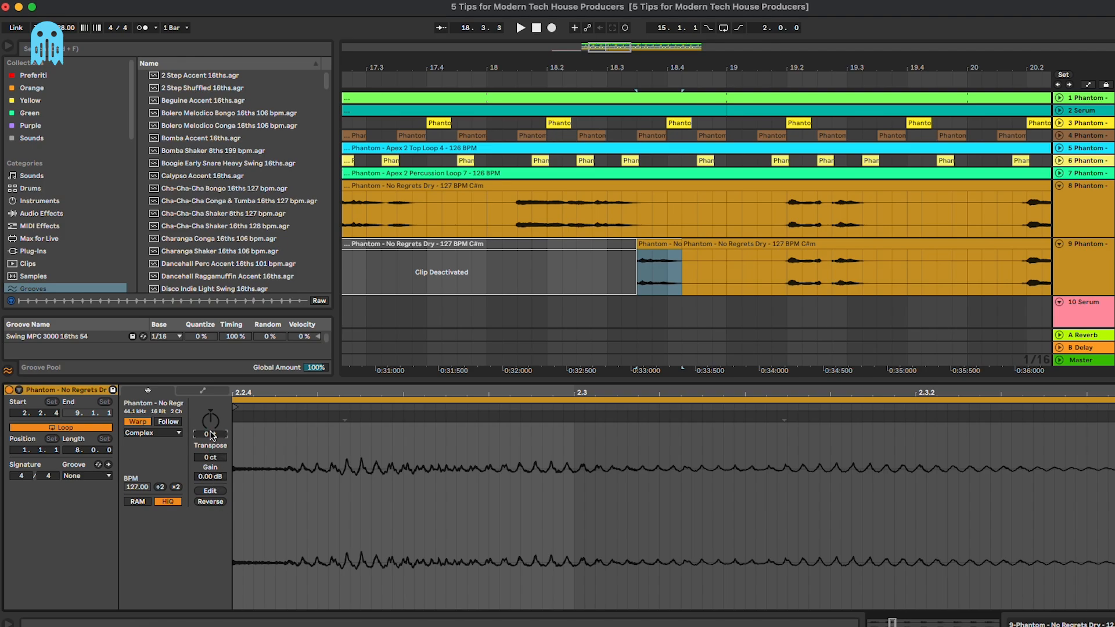
{"action": "left_click", "coordinate": [672, 244]}
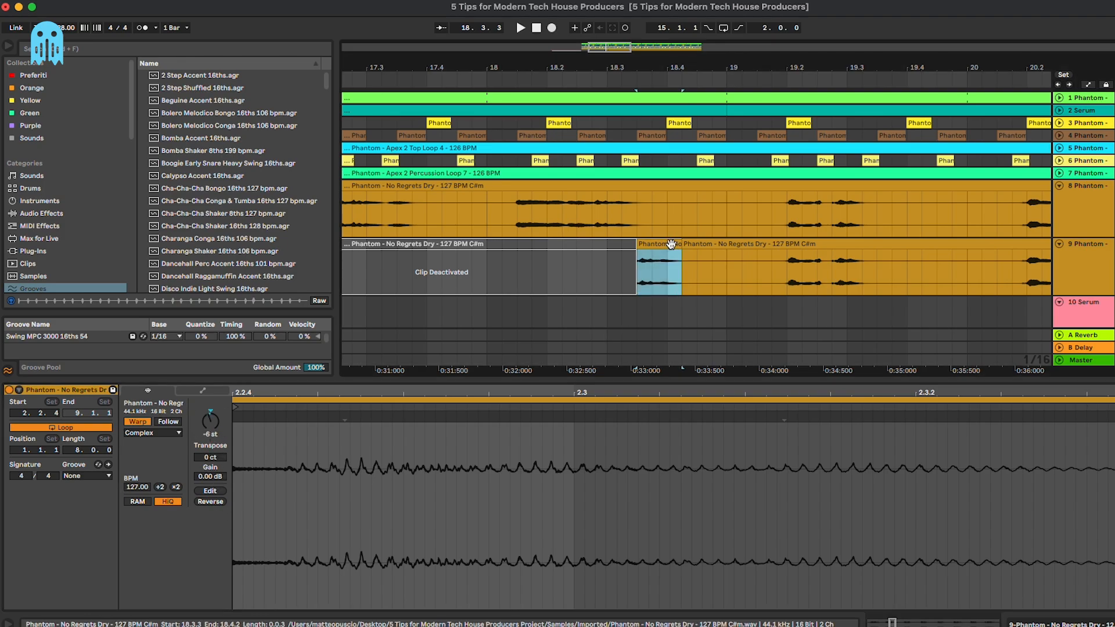
{"action": "left_click", "coordinate": [496, 216]}
{"action": "key", "text": "space"}
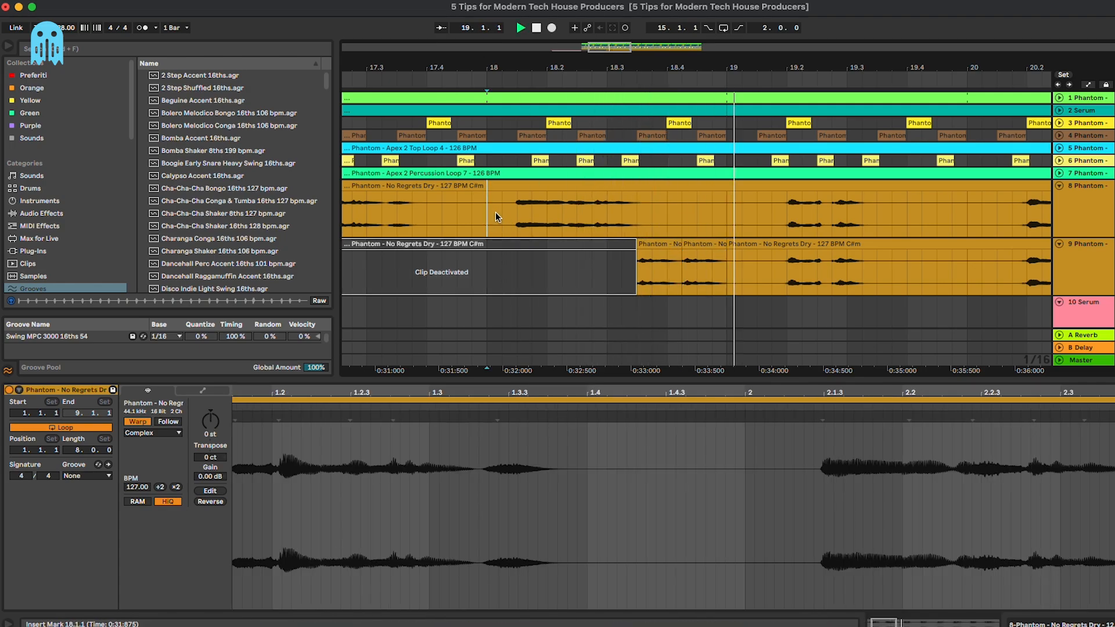
- Lower track 9's volume to -14.1 dB while replaying the vocal from 18.1.1
{"action": "key", "text": "space"}
{"action": "key", "text": "space"}
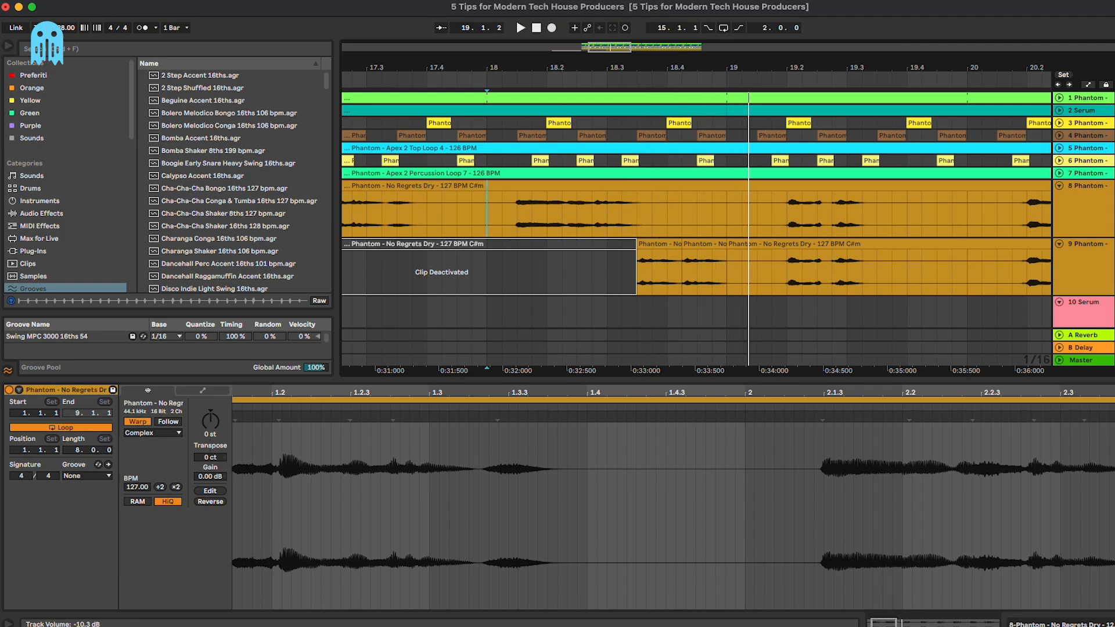
{"action": "key", "text": "space"}
{"action": "key", "text": "space"}
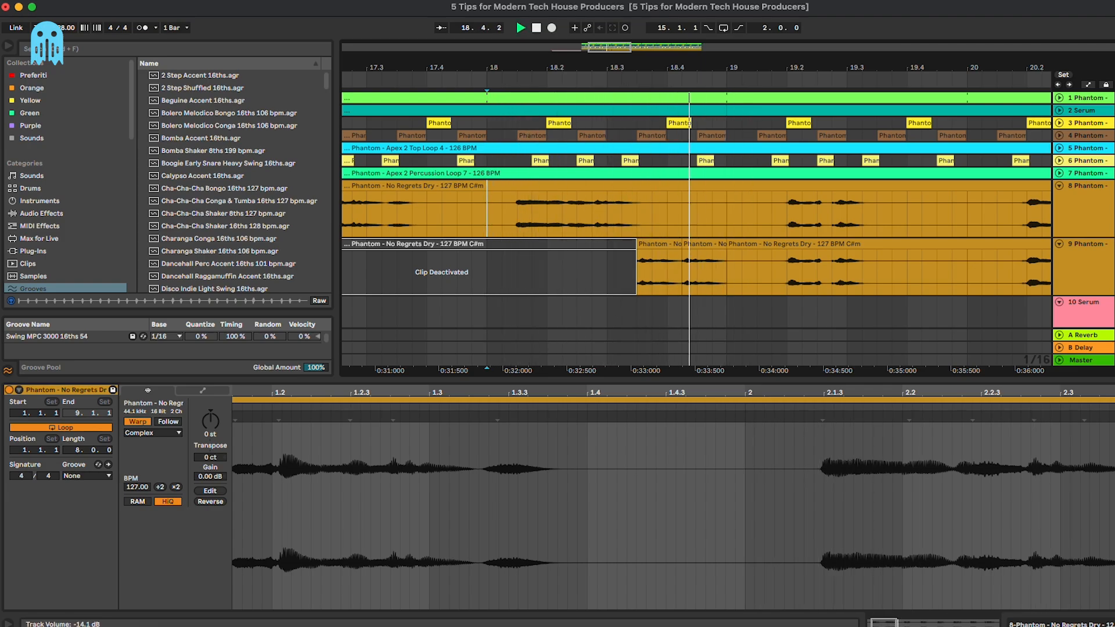
{"action": "key", "text": "space"}
- Delete the second repeat starting at 18.4.2 on track 9 and play the remaining one from 18.1.2
{"action": "left_click", "coordinate": [704, 244]}
{"action": "key", "text": "Delete"}
{"action": "left_click", "coordinate": [501, 216]}
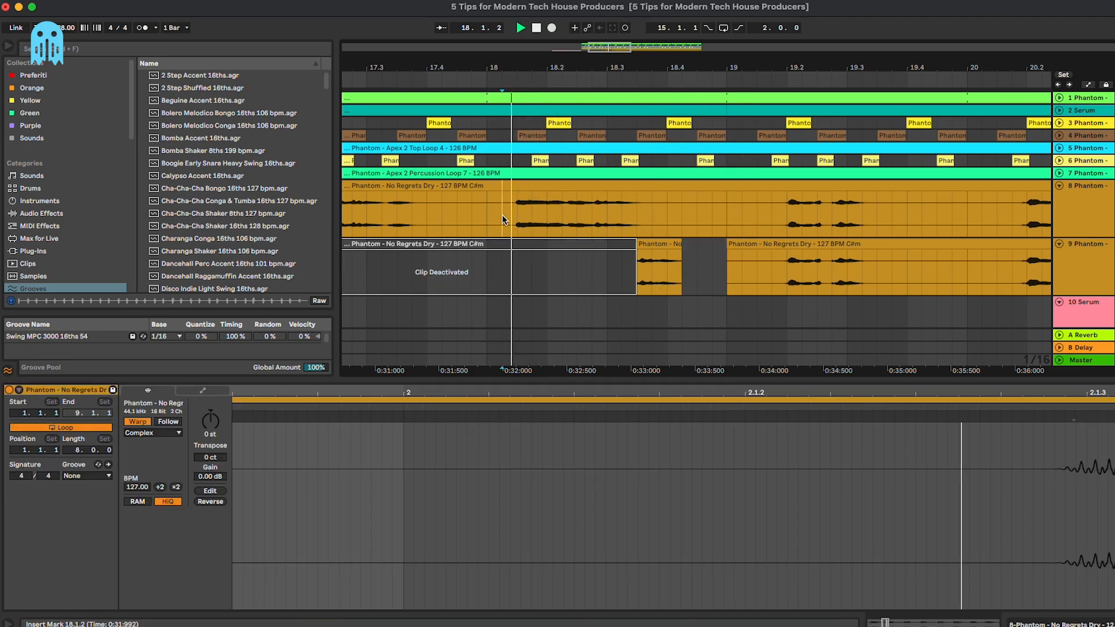
{"action": "key", "text": "space"}
{"action": "key", "text": "space"}
- Try moving the remaining repeat on track 9 to start at 18.4.1 and listen from 18.1.3
{"action": "left_click_drag", "start_coordinate": [661, 244], "coordinate": [689, 251]}
{"action": "key", "text": "space"}
{"action": "key", "text": "space"}
{"action": "left_click", "coordinate": [518, 223]}
{"action": "key", "text": "space"}
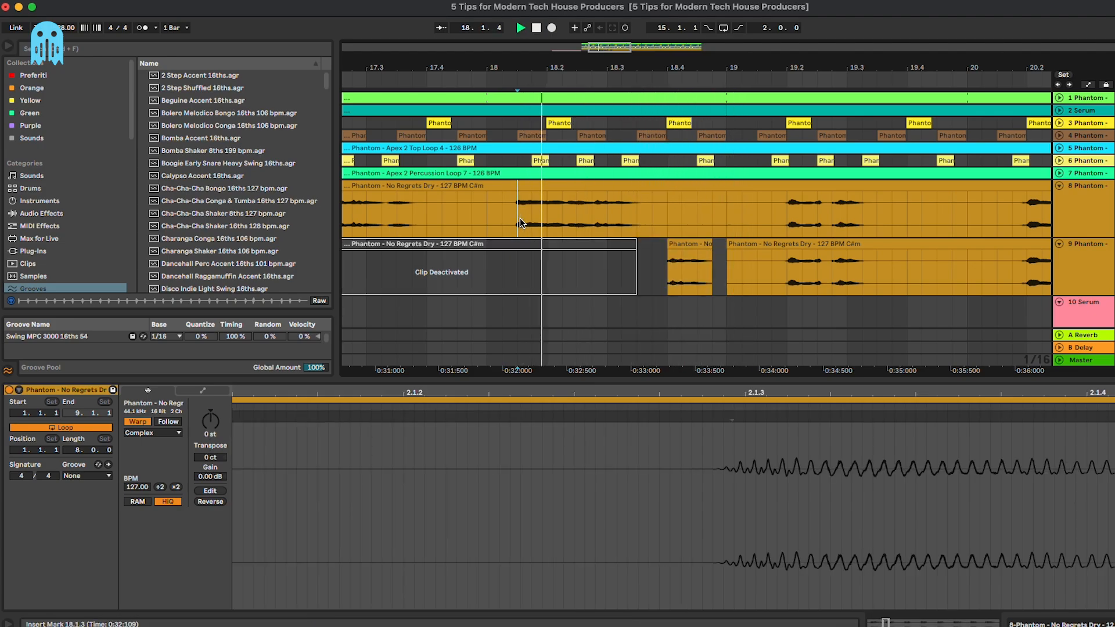
{"action": "key", "text": "space"}
{"action": "key", "text": "space"}
- Move the repeat on track 9 earlier so it ends at 18.4.3, and extend its start to 18.3.3
{"action": "left_click_drag", "start_coordinate": [690, 245], "coordinate": [636, 247]}
{"action": "left_click", "coordinate": [679, 210]}
{"action": "key", "text": "space"}
{"action": "left_click", "coordinate": [673, 245]}
{"action": "left_click", "coordinate": [503, 201]}
{"action": "key", "text": "space"}
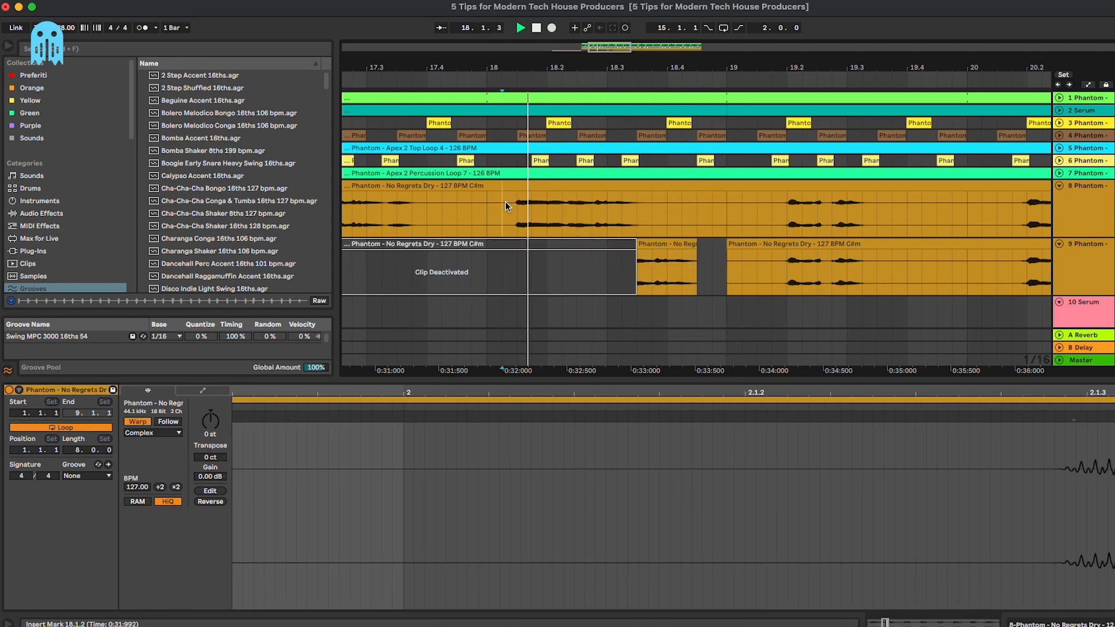
- Try extending the start of the repeat on track 9 back to 18.3.2 and listen from 18.1.2
{"action": "left_click", "coordinate": [638, 244]}
{"action": "key", "text": "space"}
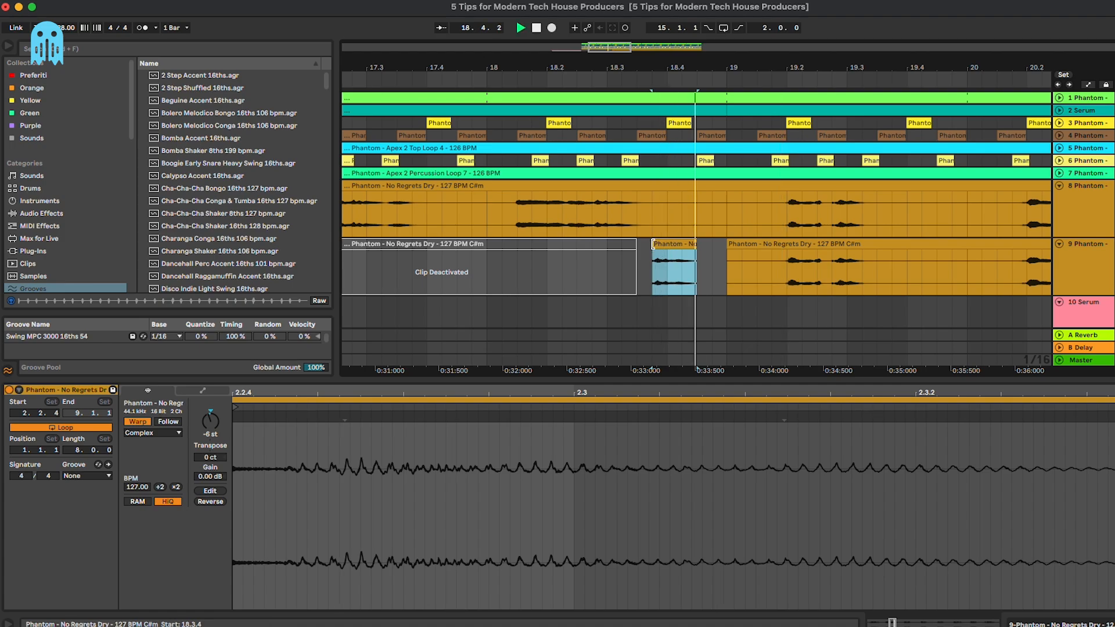
{"action": "left_click_drag", "start_coordinate": [638, 245], "coordinate": [623, 245]}
{"action": "left_click", "coordinate": [507, 212]}
{"action": "key", "text": "space"}
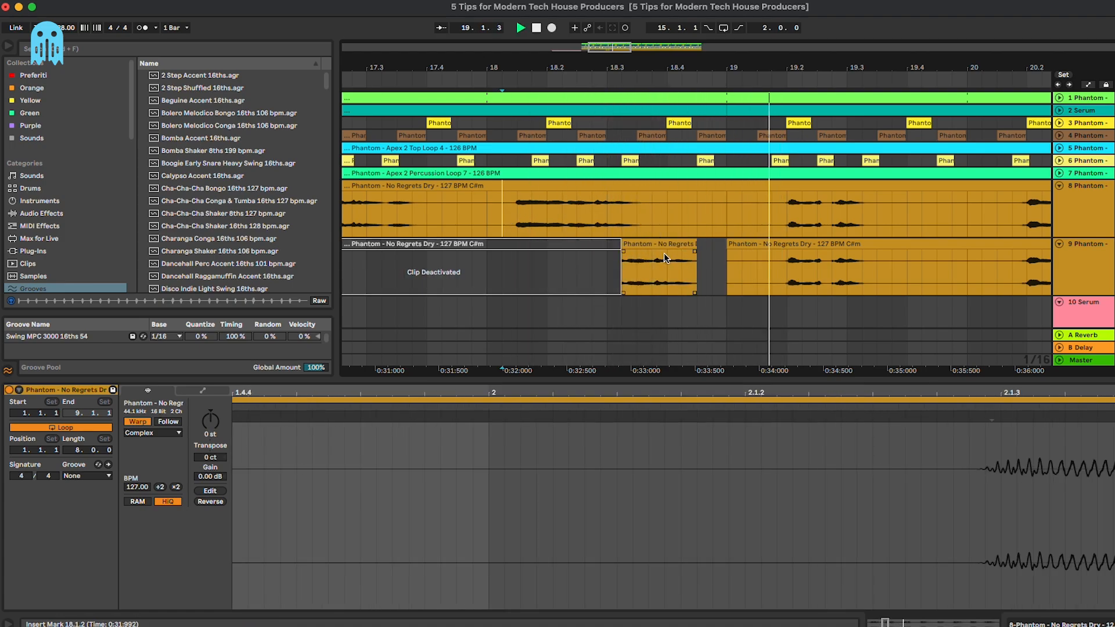
{"action": "key", "text": "space"}
{"action": "key", "text": "space"}
- Trim the start of the repeat on track 9 to 18.3.4 and play from 18.4.1
{"action": "left_click_drag", "start_coordinate": [624, 244], "coordinate": [650, 245]}
{"action": "left_click", "coordinate": [667, 201]}
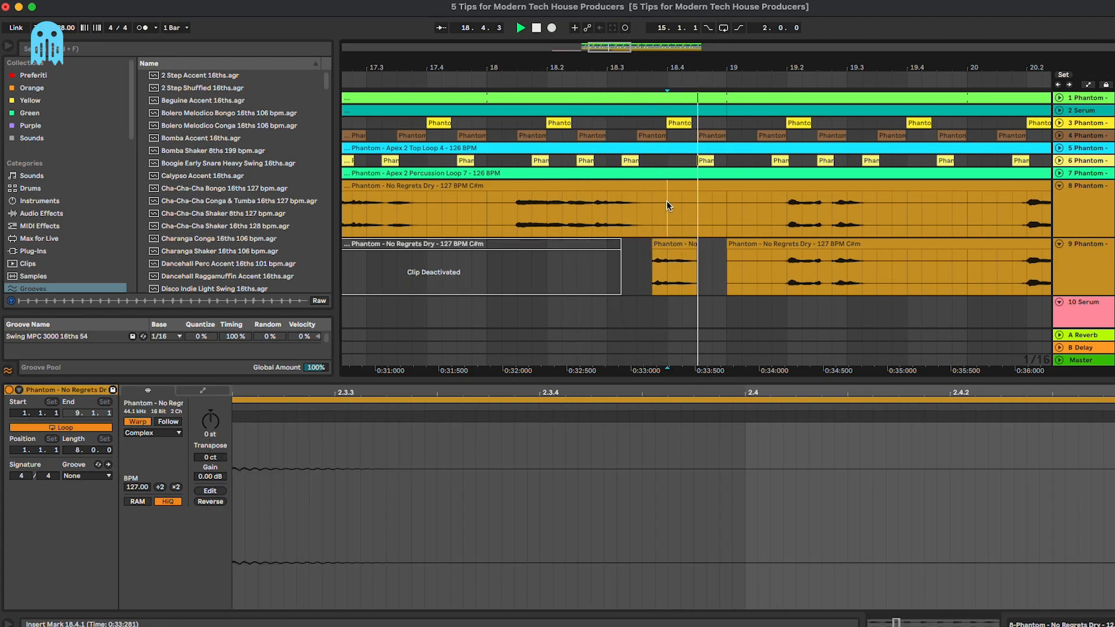
{"action": "key", "text": "minus"}
{"action": "left_click", "coordinate": [793, 271]}
{"action": "key", "text": "space"}
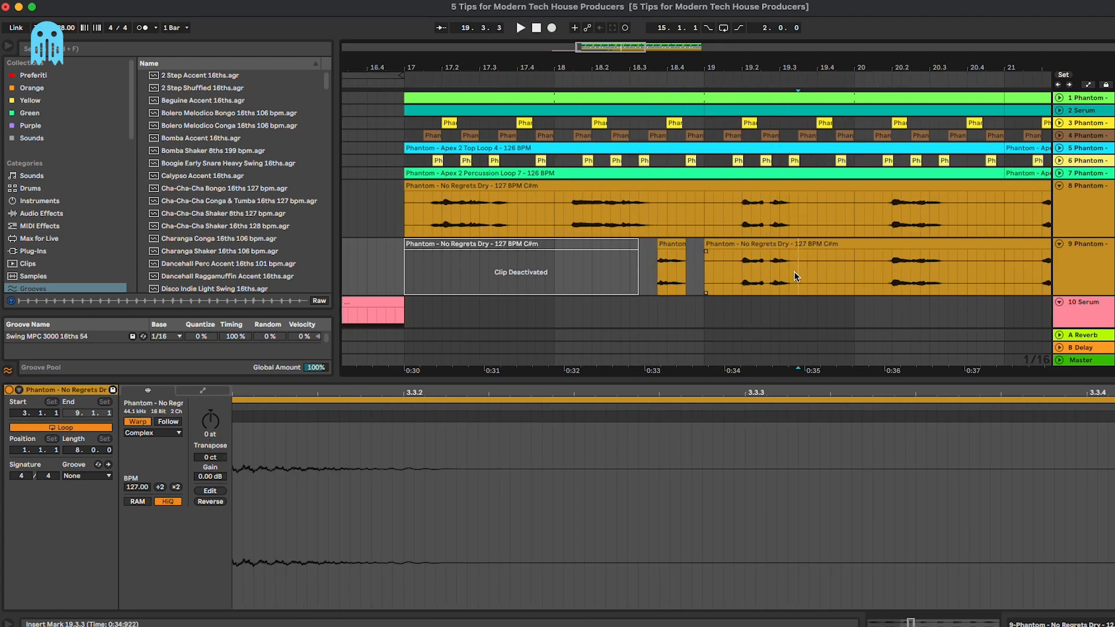
- Duplicate the 0.0.3 vocal tail ending at 20.3.3 on track 9 so it repeats directly after the phrase
{"action": "key", "text": "plus"}
{"action": "key", "text": "plus"}
{"action": "key", "text": "minus"}
{"action": "key", "text": "minus"}
{"action": "scroll", "coordinate": [794, 272], "scroll_direction": "right", "scroll_amount": 5}
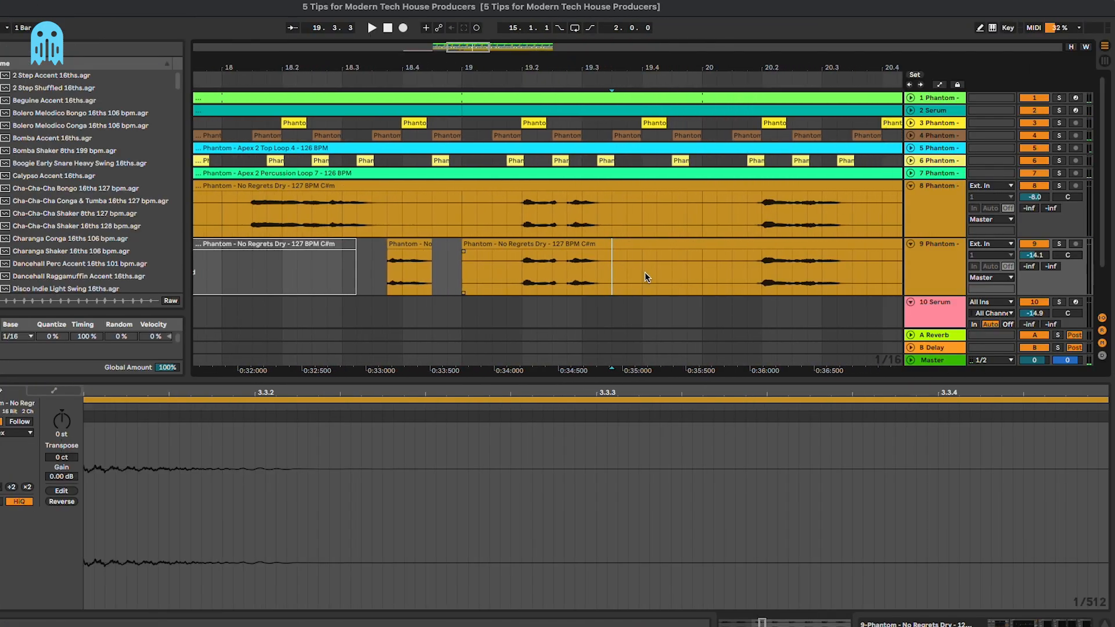
{"action": "left_click_drag", "start_coordinate": [580, 265], "coordinate": [630, 261]}
{"action": "key", "text": "super+d"}
- Deactivate the clip from 19.1.1 to 20.3.3 on track 9 and transpose the repeat after it to -6 st
{"action": "left_click", "coordinate": [586, 244]}
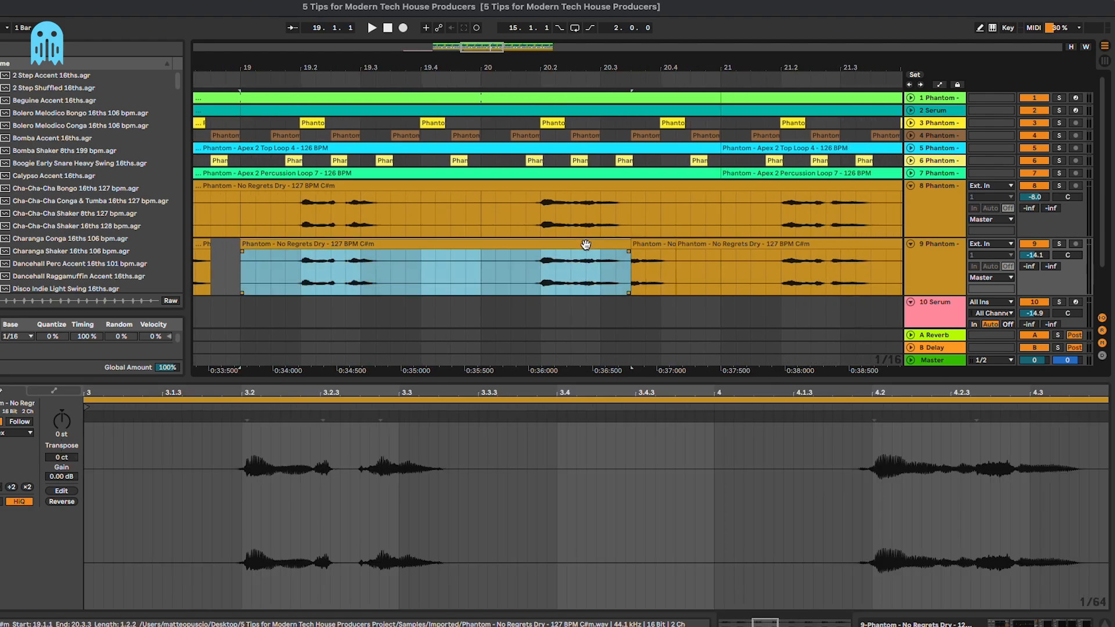
{"action": "key", "text": "0"}
{"action": "left_click", "coordinate": [545, 220]}
{"action": "key", "text": "space"}
{"action": "left_click", "coordinate": [659, 245]}
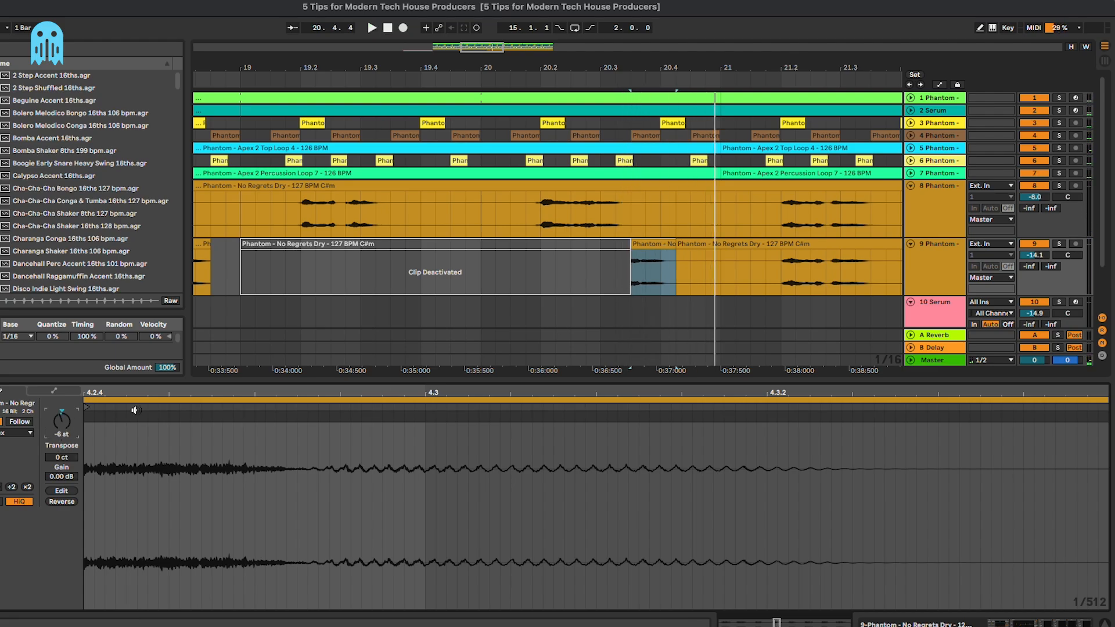
{"action": "left_click", "coordinate": [573, 218]}
{"action": "key", "text": "space"}
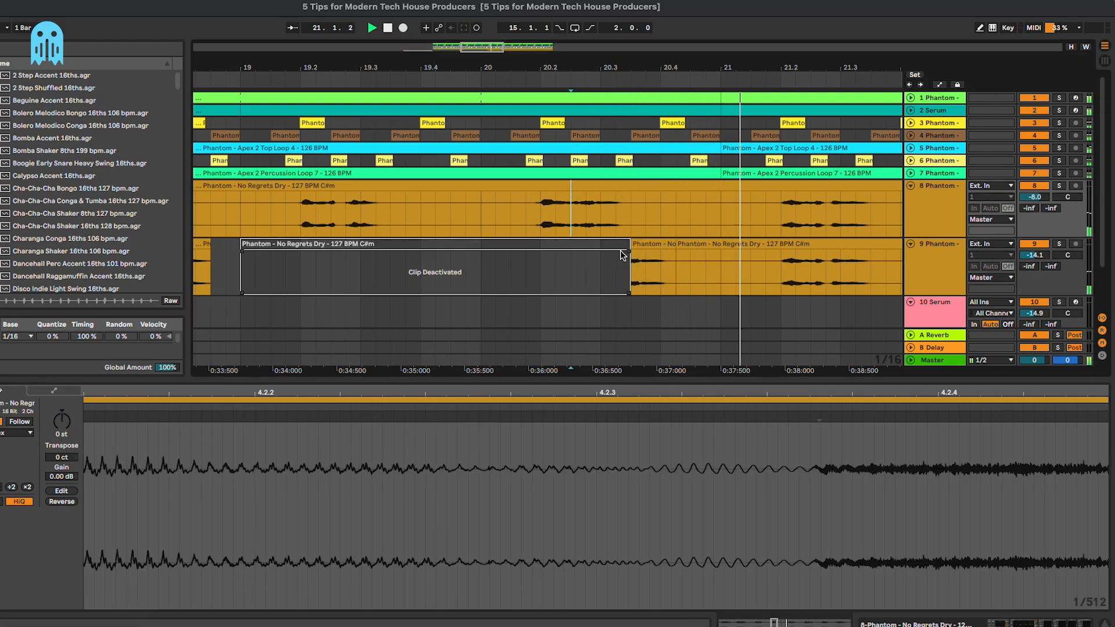
{"action": "key", "text": "space"}
- Play the arrangement from 17.1.1 to hear the vocal with its first repeat
{"action": "scroll", "coordinate": [603, 256], "scroll_direction": "left", "scroll_amount": 8}
{"action": "left_click", "coordinate": [274, 217]}
{"action": "key", "text": "space"}
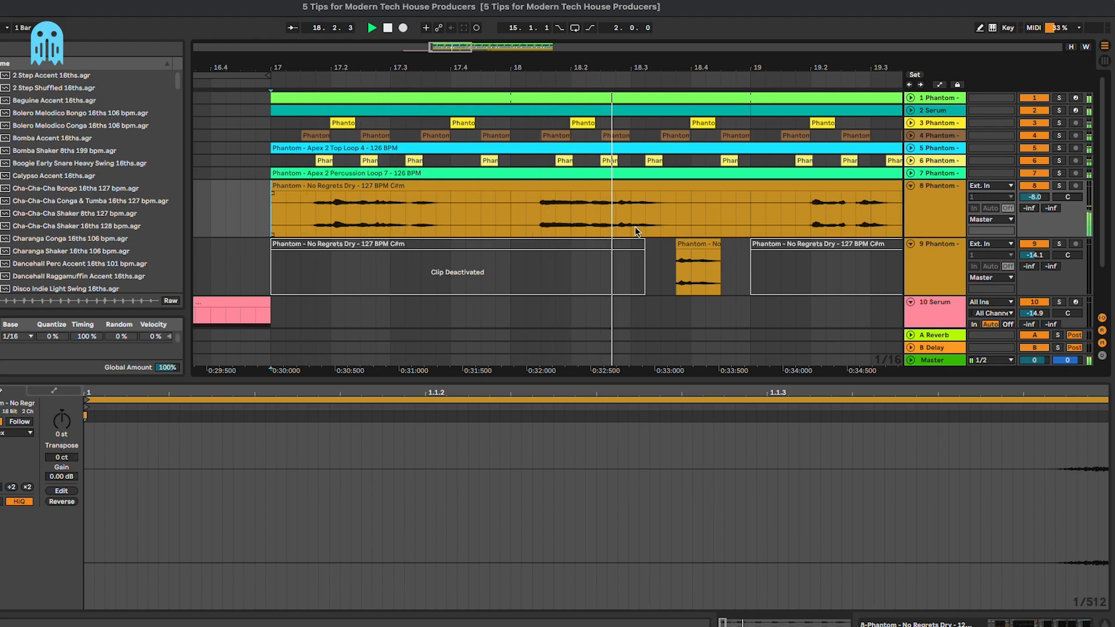
{"action": "scroll", "coordinate": [639, 220], "scroll_direction": "down", "scroll_amount": 2}
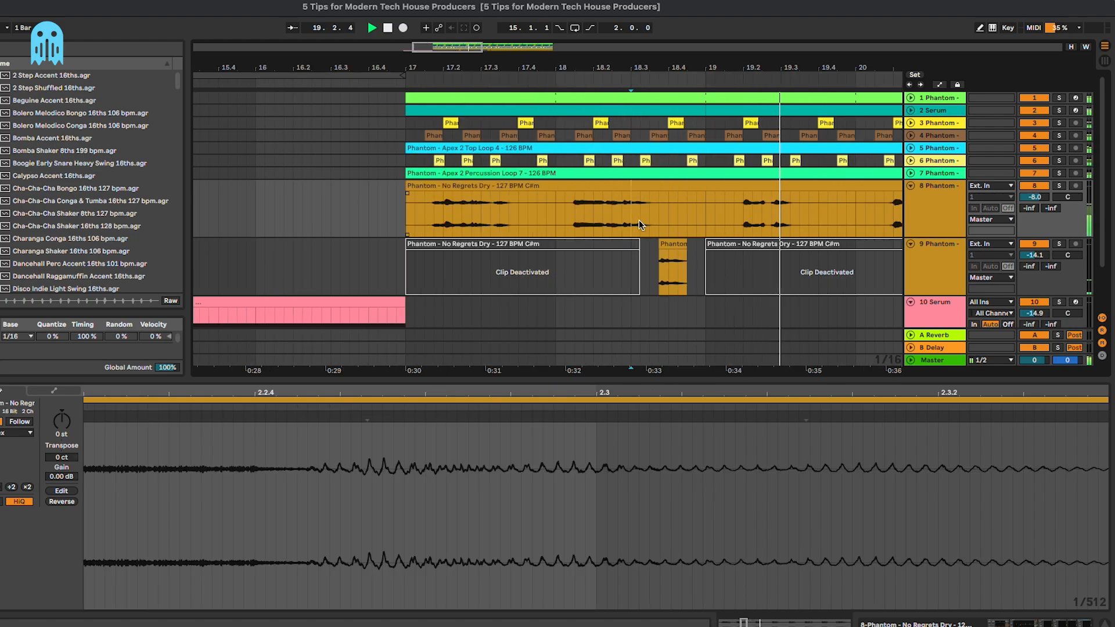
- Move the first repeat on track 9 to start at 18.3.3 and listen on through the second repeat
{"action": "left_click", "coordinate": [672, 243]}
{"action": "scroll", "coordinate": [667, 243], "scroll_direction": "right", "scroll_amount": 6}
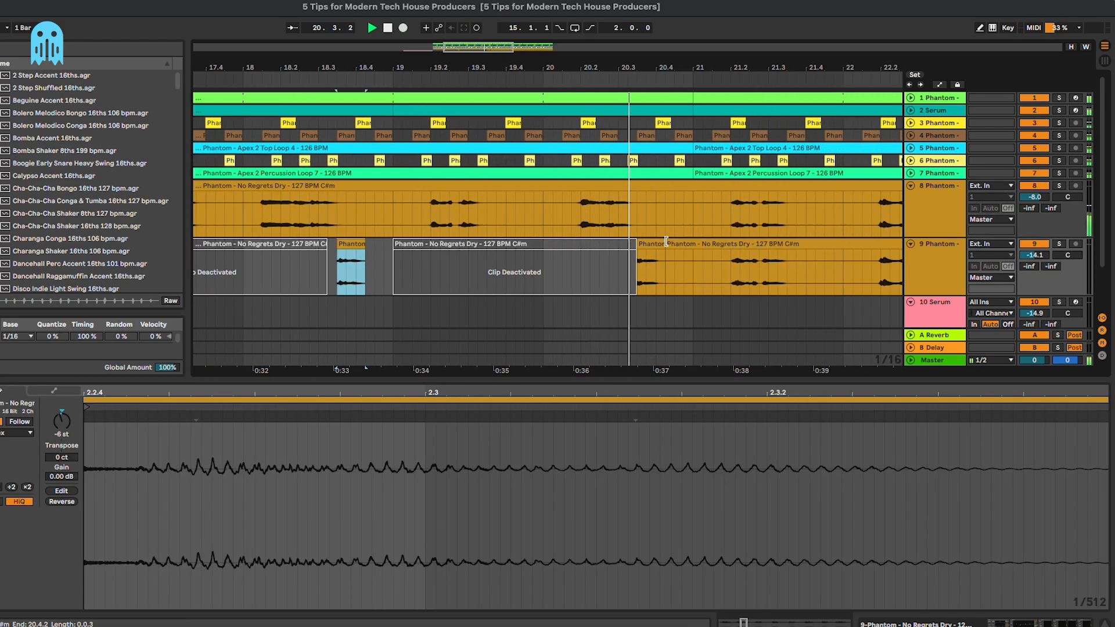
{"action": "key", "text": "space"}
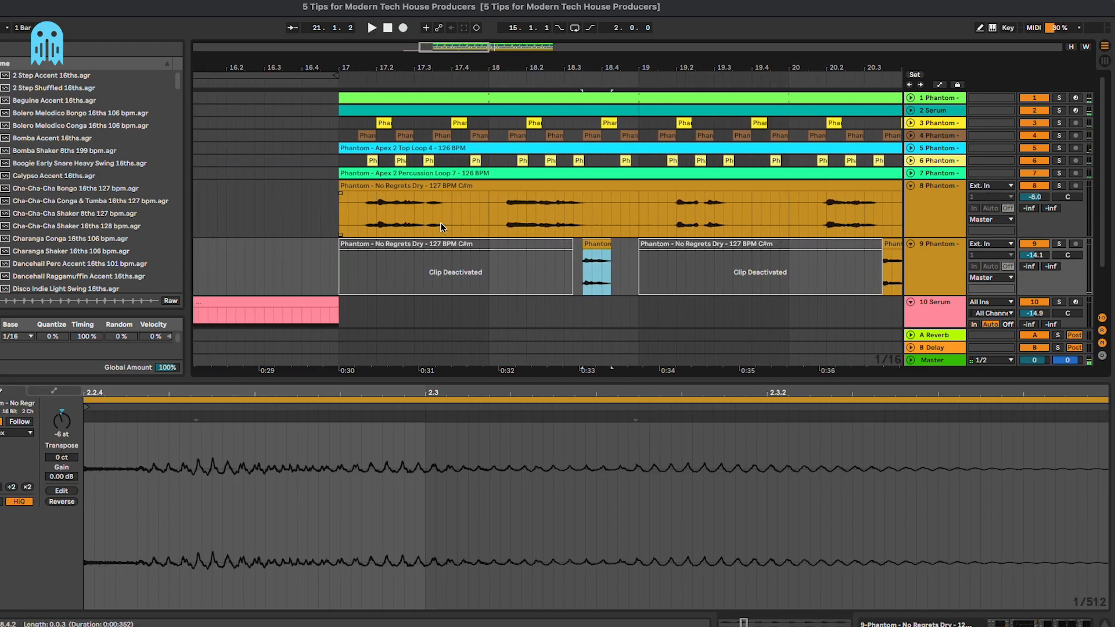
- Try moving the vocal piece between 17.3.2 and 17.4.1 from track 8 onto track 9 and listen with track 9 soloed
{"action": "left_click", "coordinate": [434, 214]}
{"action": "left_click_drag", "start_coordinate": [434, 216], "coordinate": [430, 246]}
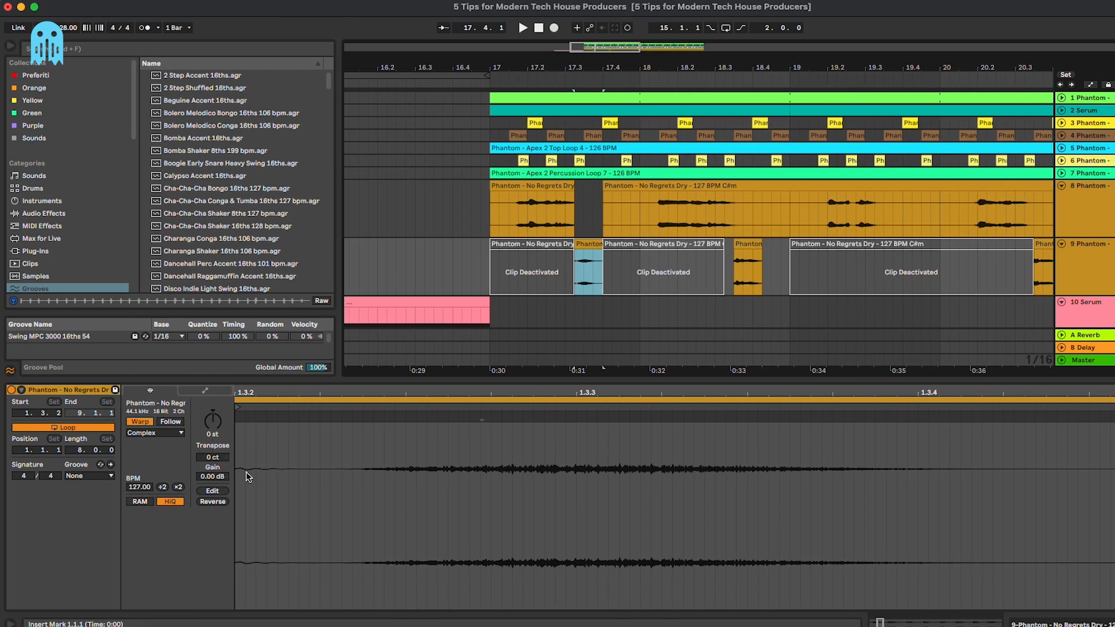
{"action": "left_click", "coordinate": [61, 434]}
{"action": "key", "text": "space"}
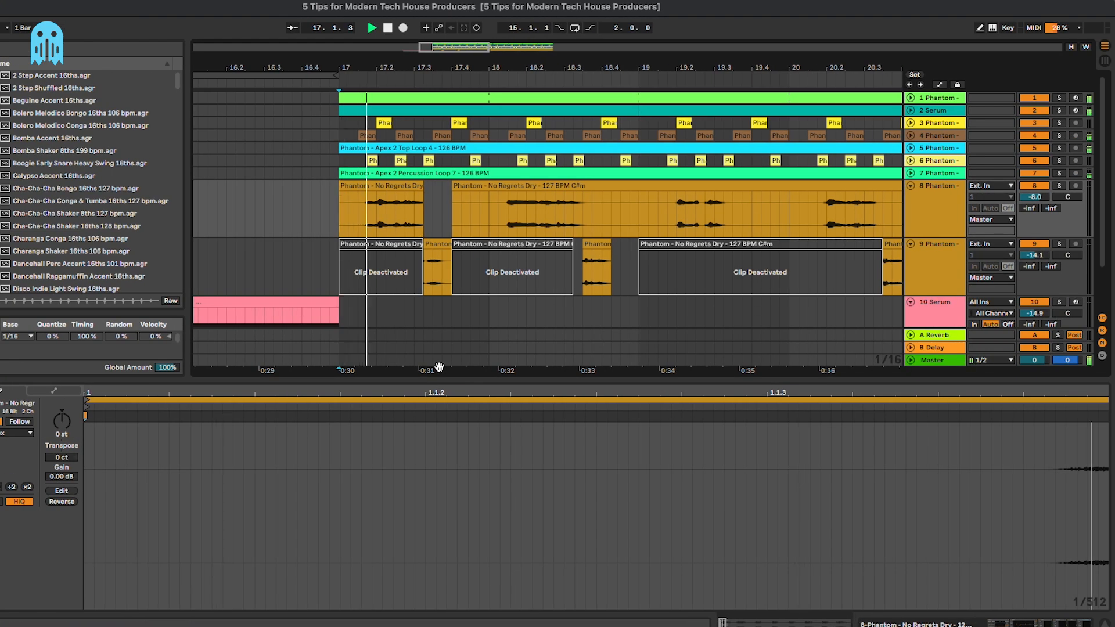
{"action": "left_click", "coordinate": [394, 245]}
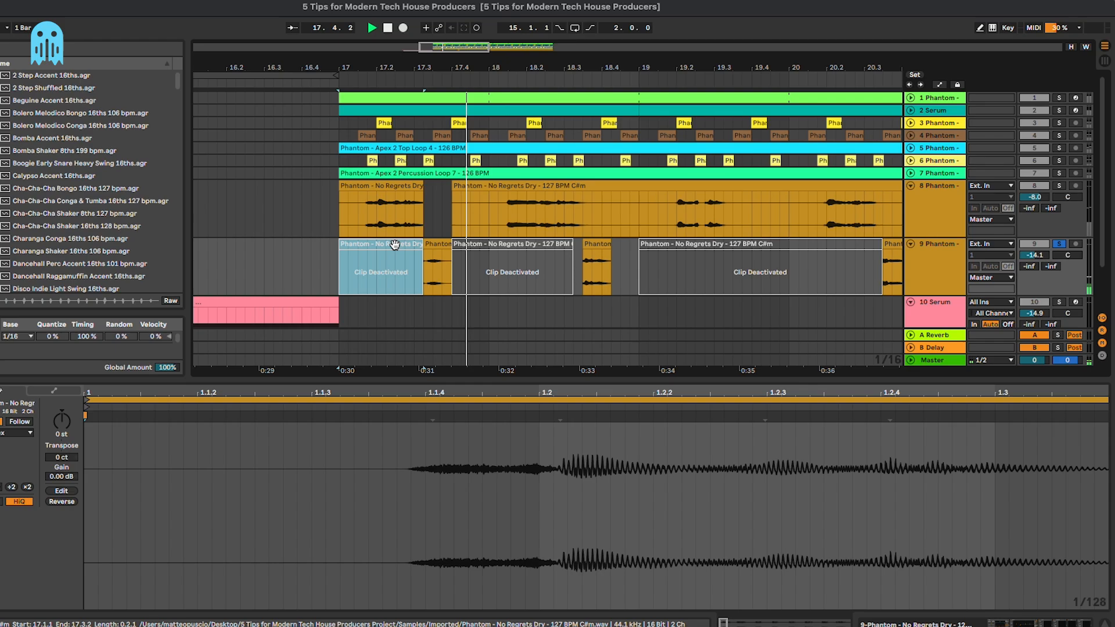
{"action": "key", "text": "space"}
{"action": "key", "text": "space"}
- Extend the first vocal clip on track 8 to 17.4.4 and delete the short piece at 17.3.2 on track 9
{"action": "key", "text": "space"}
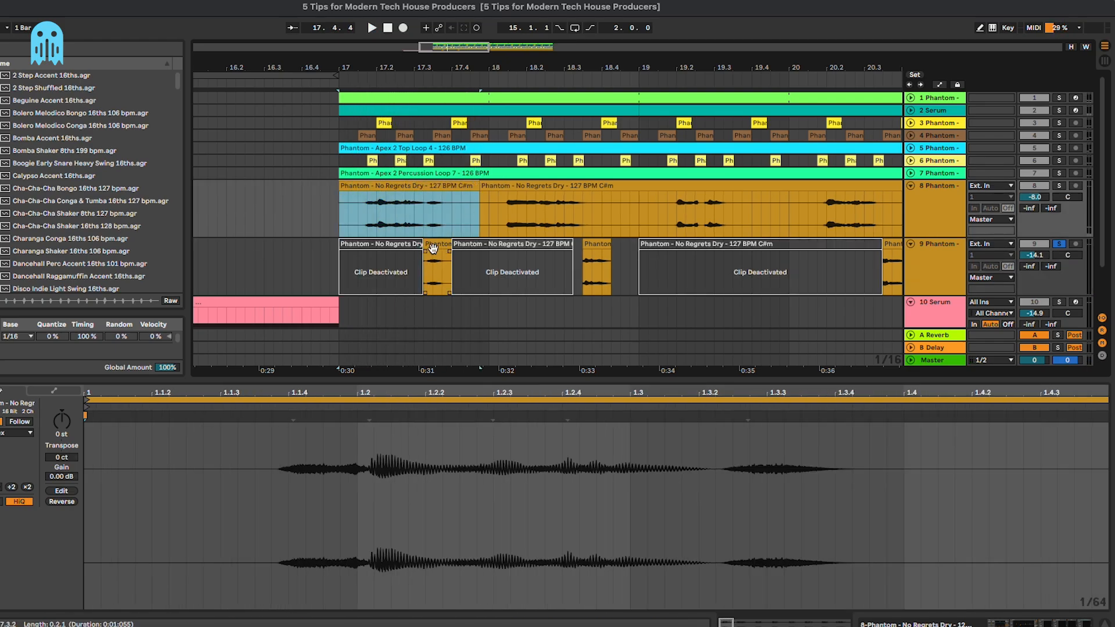
{"action": "left_click", "coordinate": [433, 246]}
{"action": "key", "text": "Delete"}
- Solo track 8 together with track 9 and play the vocal and its repeat from 18.1.3
{"action": "left_click", "coordinate": [612, 252]}
{"action": "scroll", "coordinate": [612, 251], "scroll_direction": "down", "scroll_amount": 3}
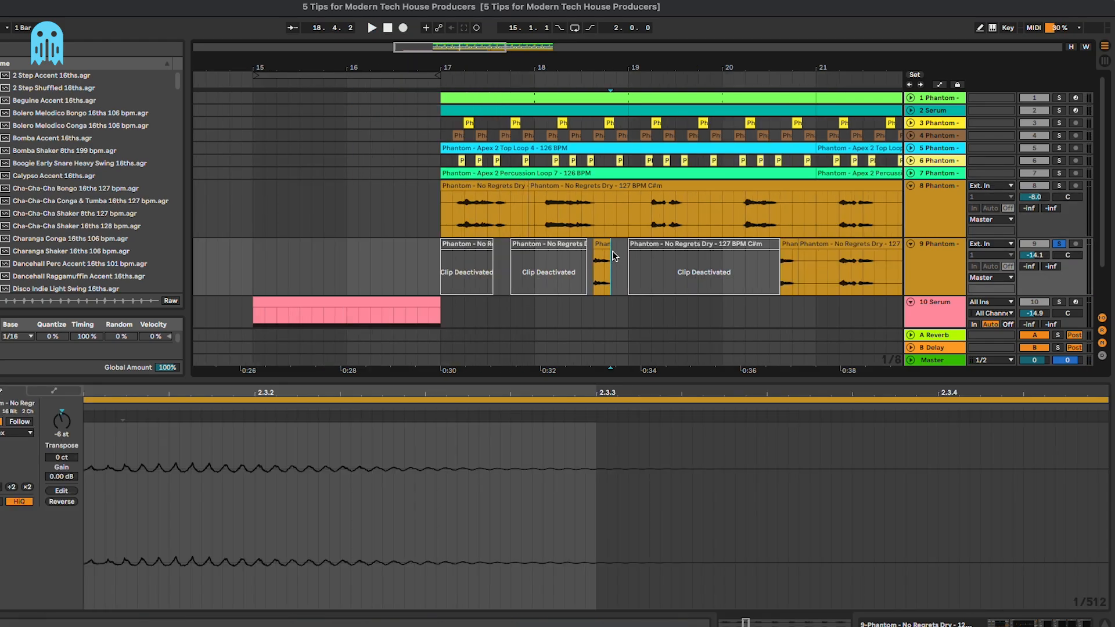
{"action": "scroll", "coordinate": [616, 250], "scroll_direction": "right", "scroll_amount": 3}
{"action": "left_click", "coordinate": [641, 240]}
{"action": "scroll", "coordinate": [641, 240], "scroll_direction": "right", "scroll_amount": 4}
{"action": "left_click", "coordinate": [642, 252]}
{"action": "left_click", "coordinate": [367, 218]}
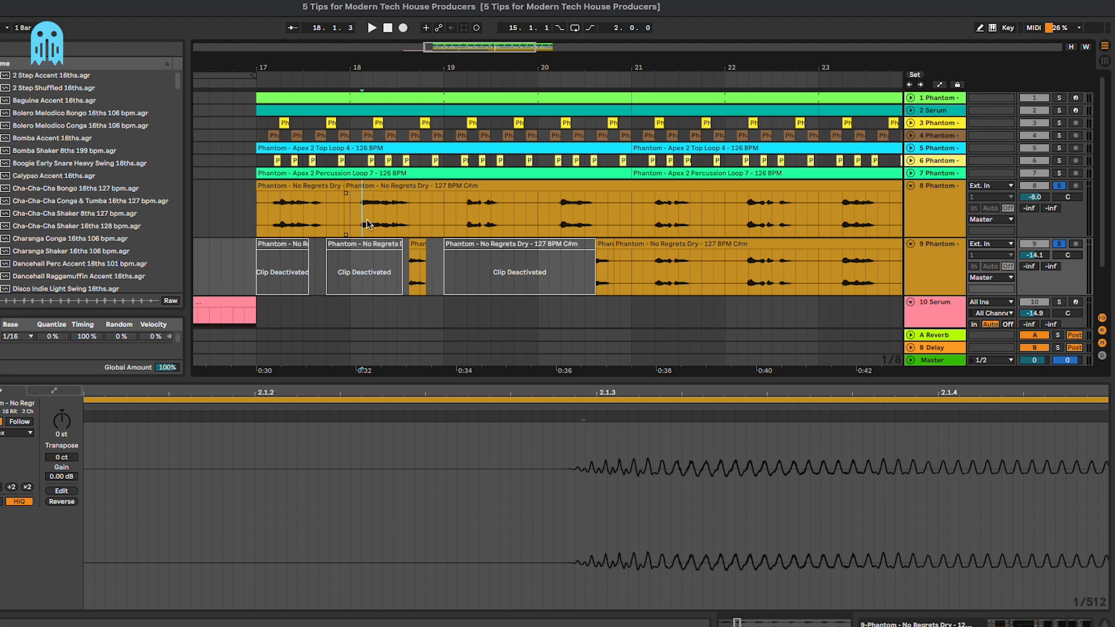
{"action": "key", "text": "space"}
- Copy the 0.2.0 vocal segment at 18.1.3 on track 8 to 18.2.2 on track 9 and transpose it to -6 st
{"action": "scroll", "coordinate": [388, 225], "scroll_direction": "up", "scroll_amount": 3}
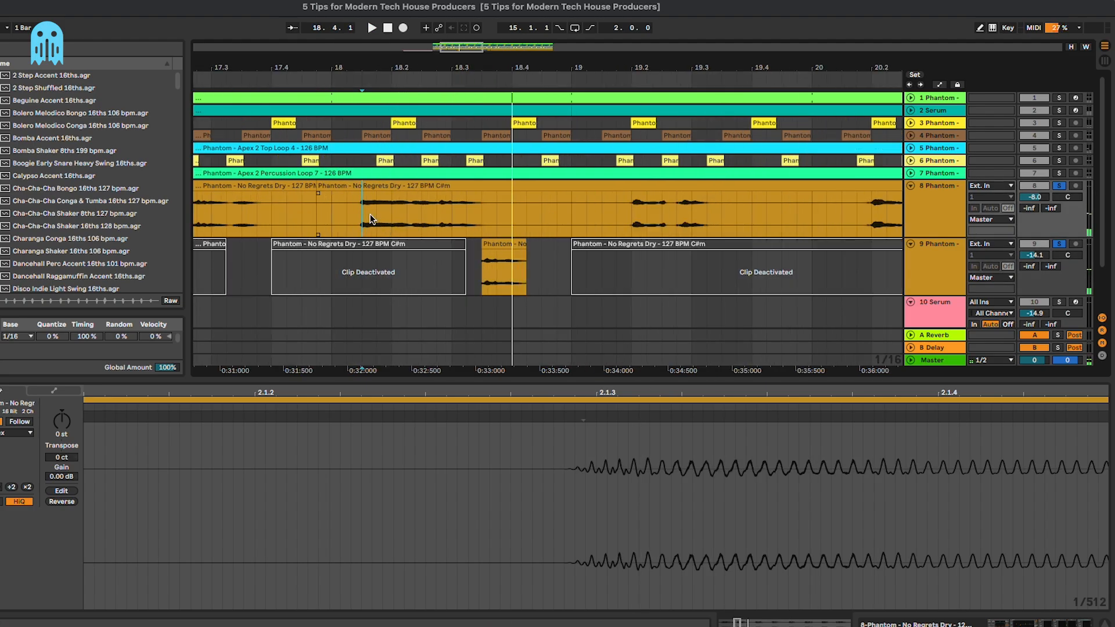
{"action": "left_click_drag", "start_coordinate": [361, 207], "coordinate": [469, 205]}
{"action": "left_click_drag", "start_coordinate": [405, 186], "coordinate": [451, 269], "text": "alt"}
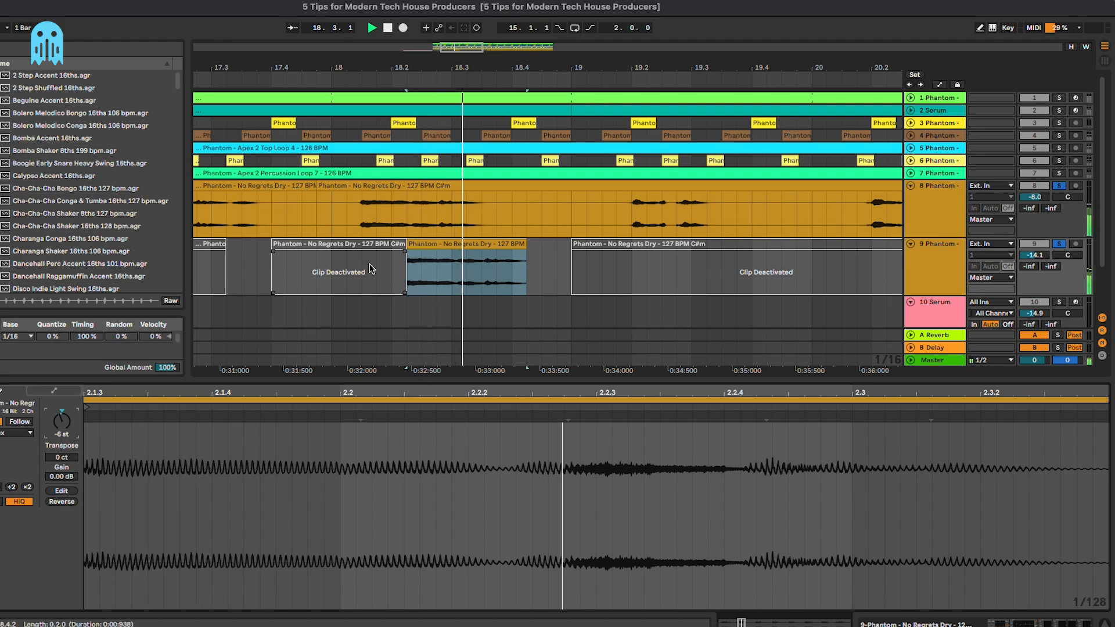
{"action": "left_click", "coordinate": [317, 215]}
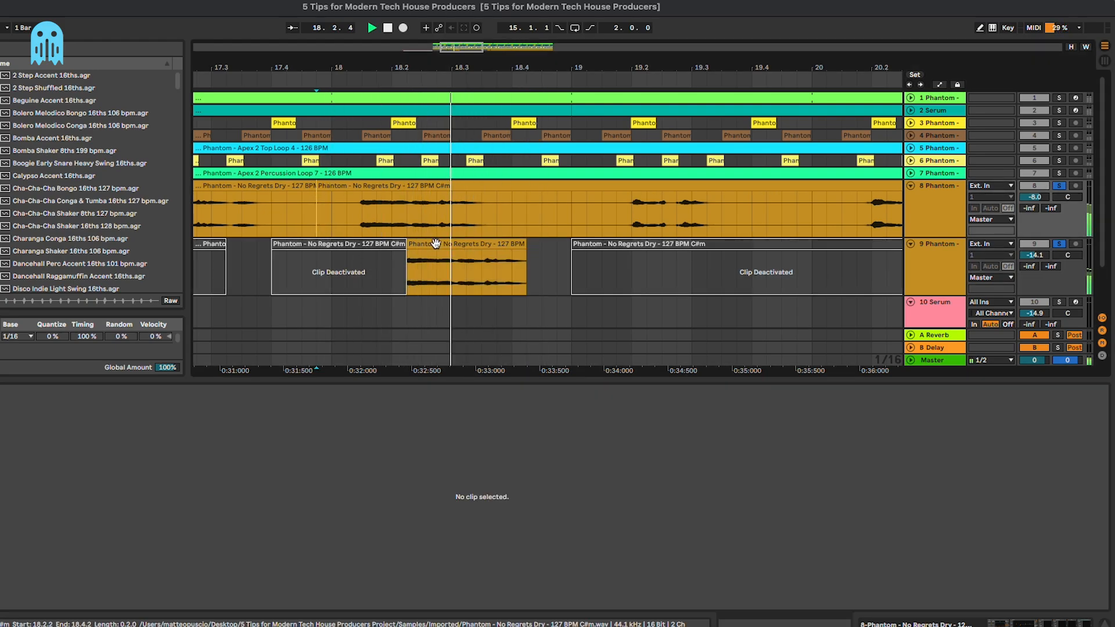
- Move and trim the copied vocal segment on track 9 to run from 18.3.2 to 18.4.4, listening to the timing
{"action": "mouse_move", "coordinate": [438, 241]}
{"action": "left_mouse_down"}
{"action": "mouse_move", "coordinate": [405, 247]}
{"action": "mouse_move", "coordinate": [466, 246]}
{"action": "mouse_move", "coordinate": [457, 244]}
{"action": "mouse_move", "coordinate": [467, 254]}
{"action": "left_mouse_up"}
{"action": "key", "text": "space"}
{"action": "left_click", "coordinate": [346, 211]}
{"action": "key", "text": "space"}
{"action": "left_click", "coordinate": [438, 257]}
{"action": "left_click", "coordinate": [333, 203]}
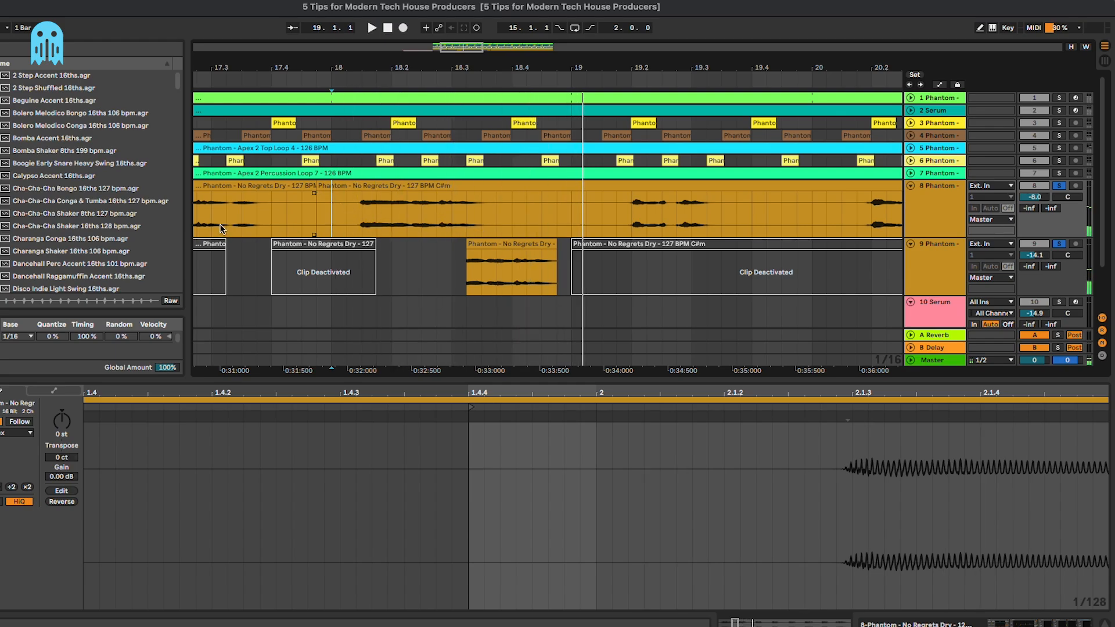
- Unsolo tracks 8 and 9, and move the copied segment on track 9 to start at 18.3.1 while checking it in the mix
{"action": "left_click", "coordinate": [210, 186]}
{"action": "left_click", "coordinate": [526, 248]}
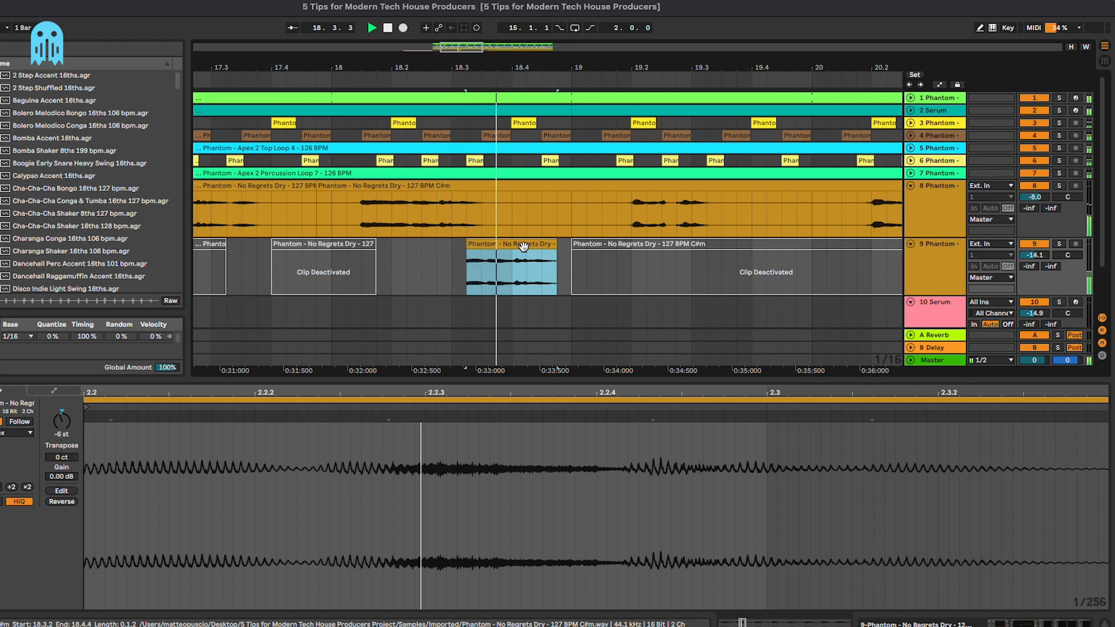
{"action": "key", "text": "space"}
{"action": "left_click_drag", "start_coordinate": [523, 247], "coordinate": [508, 247]}
{"action": "left_click", "coordinate": [319, 214]}
{"action": "key", "text": "space"}
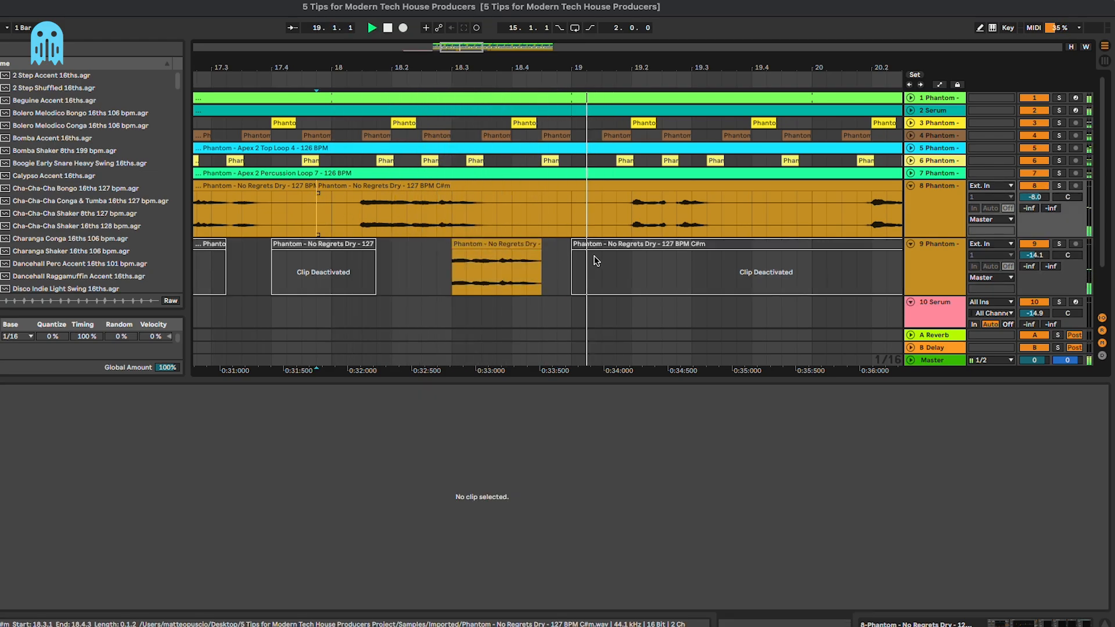
- Set the gain of the vocal repeat at 18.3.1 on track 9 to -1.10 dB
{"action": "left_click", "coordinate": [500, 244]}
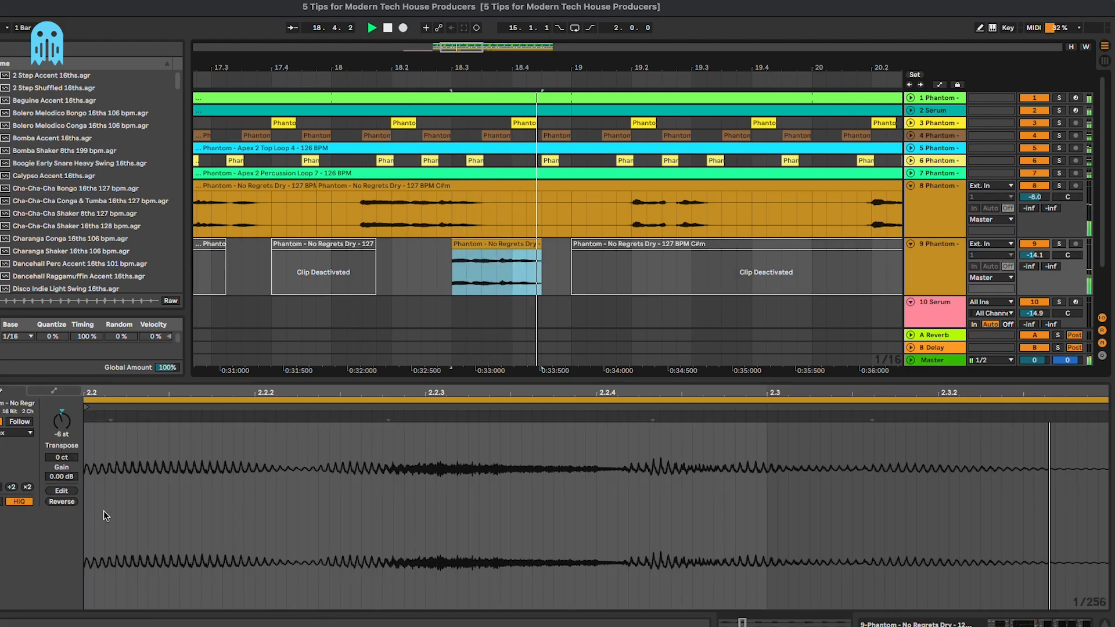
{"action": "left_click", "coordinate": [571, 287]}
{"action": "key", "text": "space"}
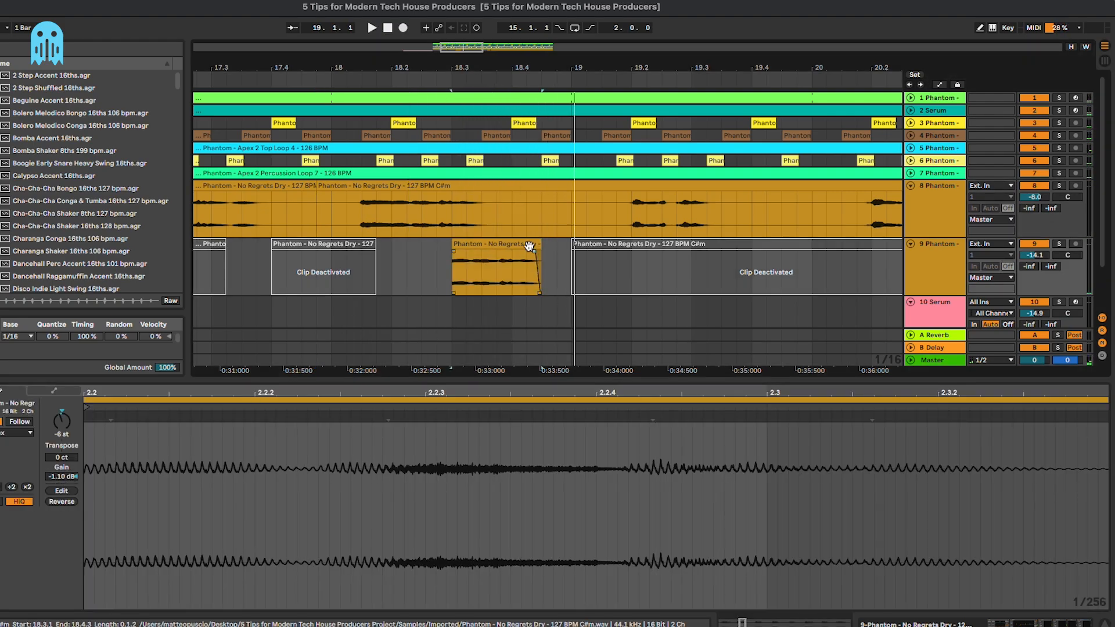
- Delete the deactivated vocal clips on track 9 and clear the short piece of the active clip starting at 20.3.3
{"action": "left_click", "coordinate": [526, 246]}
{"action": "key", "text": "minus"}
{"action": "key", "text": "minus"}
{"action": "scroll", "coordinate": [550, 238], "scroll_direction": "right", "scroll_amount": 2}
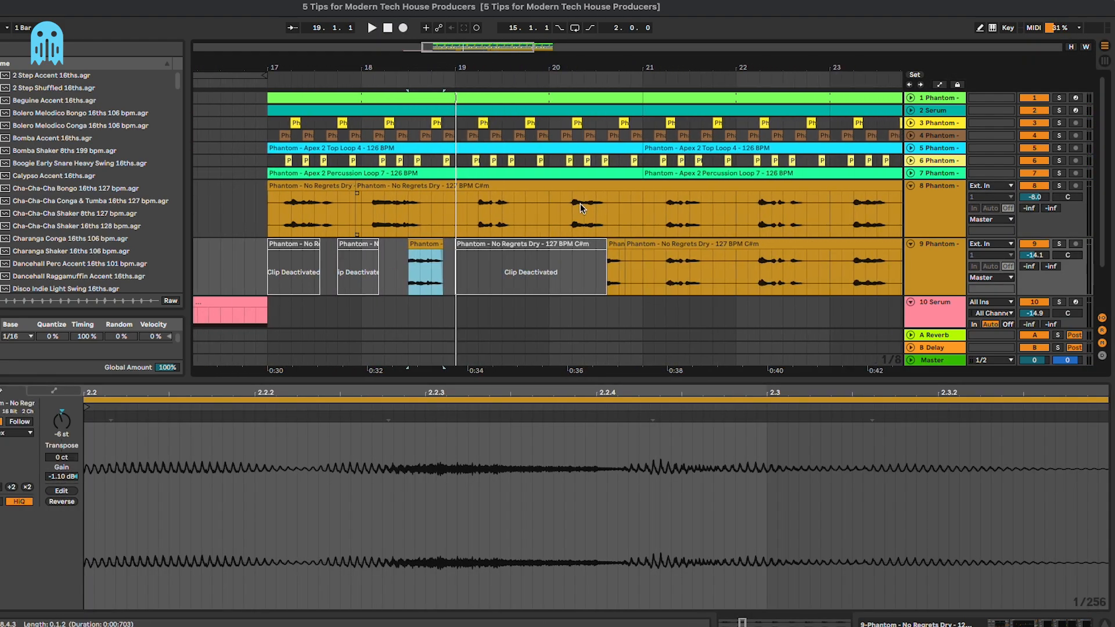
{"action": "left_click_drag", "start_coordinate": [581, 209], "coordinate": [613, 212]}
{"action": "left_click", "coordinate": [617, 246]}
{"action": "key", "text": "Delete"}
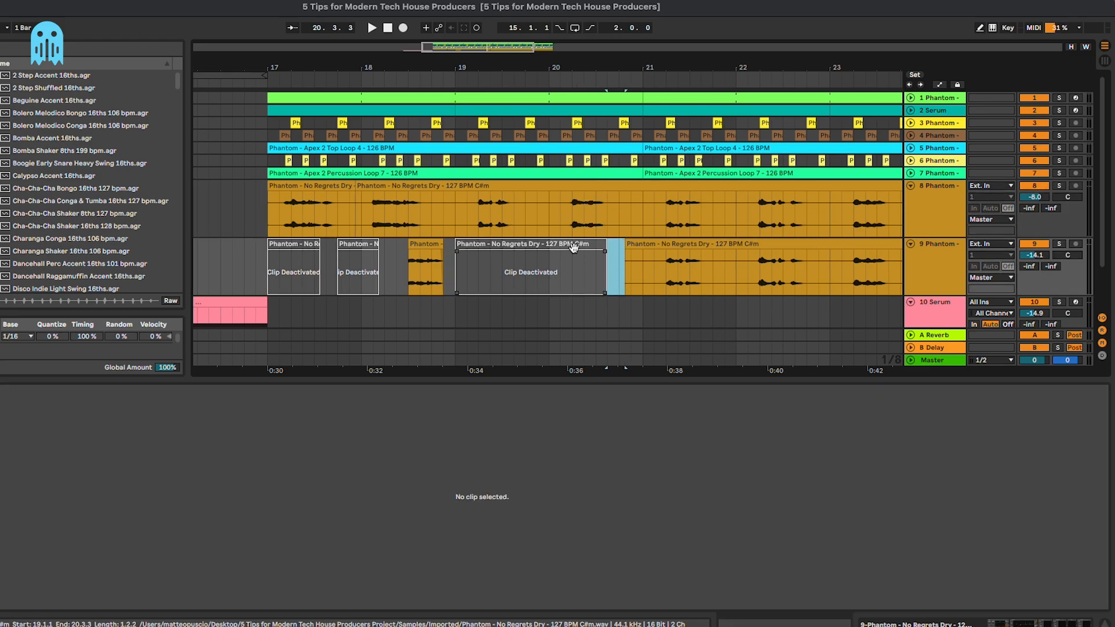
{"action": "left_click", "coordinate": [574, 247]}
{"action": "key", "text": "Delete"}
{"action": "left_click", "coordinate": [374, 246]}
{"action": "key", "text": "Delete"}
{"action": "left_click", "coordinate": [277, 247]}
{"action": "key", "text": "Delete"}
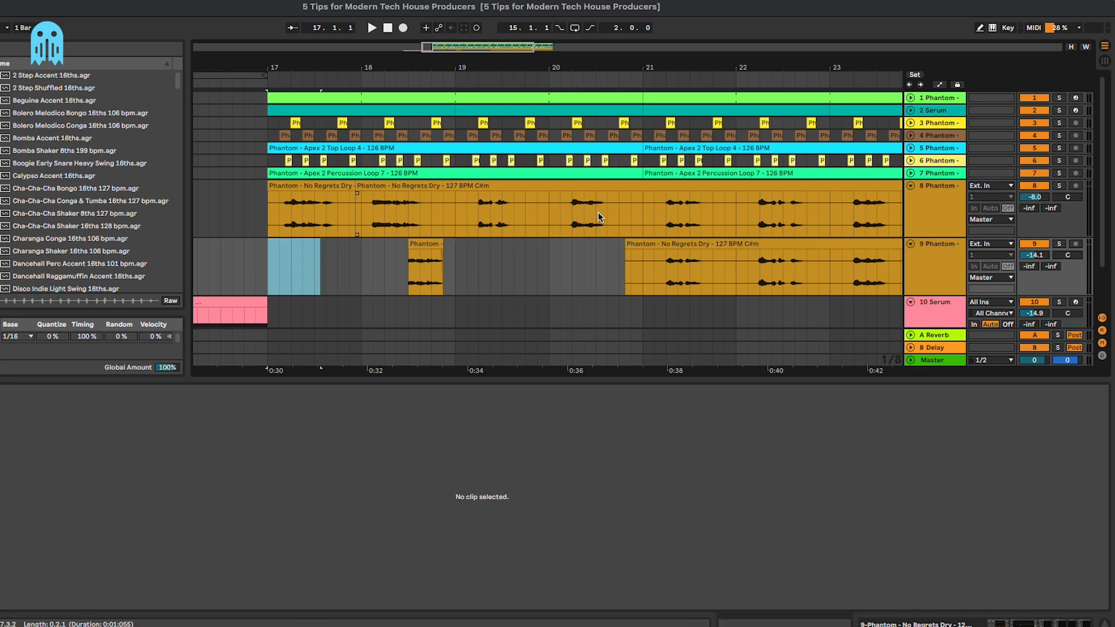
- Copy the 0.1.0 vocal segment at 20.2.3 on track 8 to 20.3.3 on track 9 and trim the following clip to start at 21.1.1
{"action": "left_click_drag", "start_coordinate": [598, 213], "coordinate": [606, 210]}
{"action": "key", "text": "super+c"}
{"action": "left_click", "coordinate": [612, 258]}
{"action": "key", "text": "super+v"}
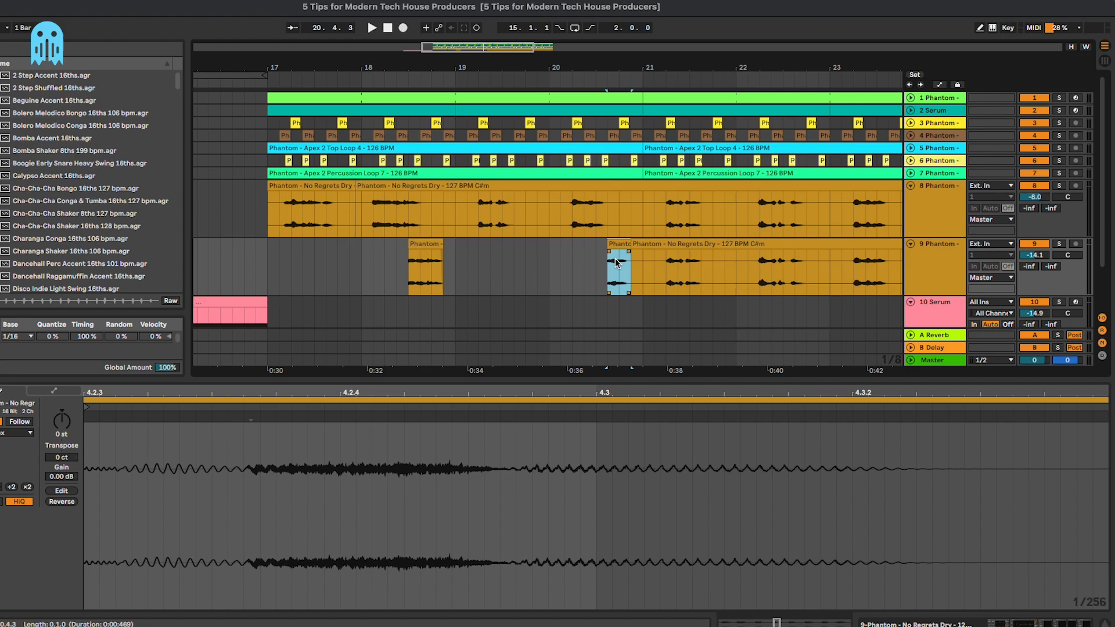
{"action": "left_click_drag", "start_coordinate": [633, 245], "coordinate": [643, 246]}
{"action": "left_click", "coordinate": [618, 246]}
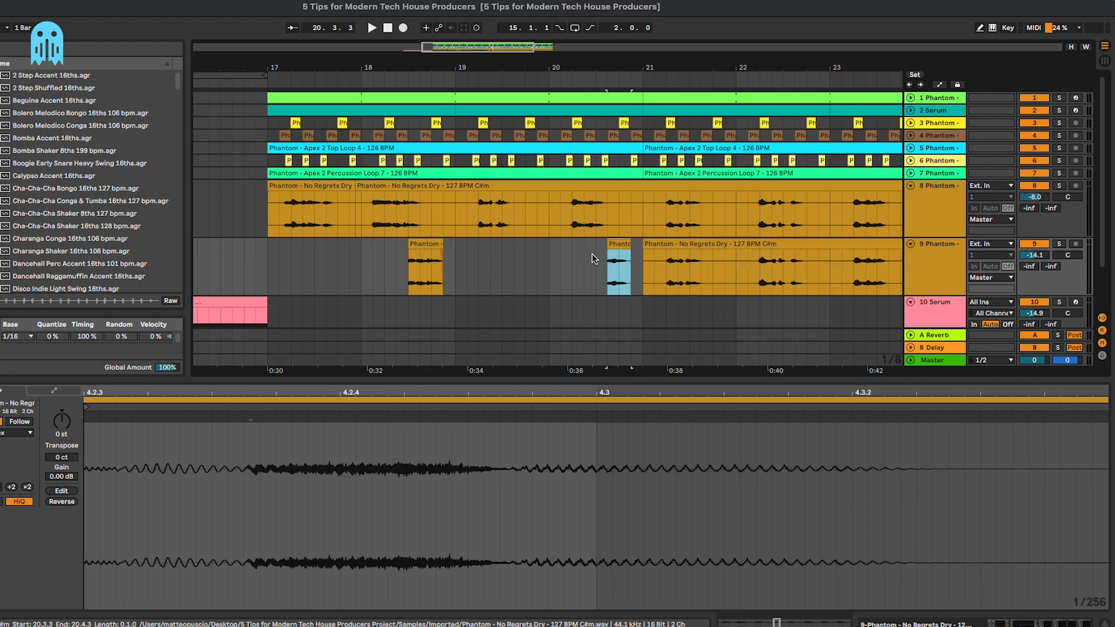
- Transpose the copied segment at 20.3.3 on track 9 down and play it in the mix from bar 20
{"action": "left_click", "coordinate": [68, 434]}
{"action": "left_click", "coordinate": [560, 215]}
{"action": "key", "text": "space"}
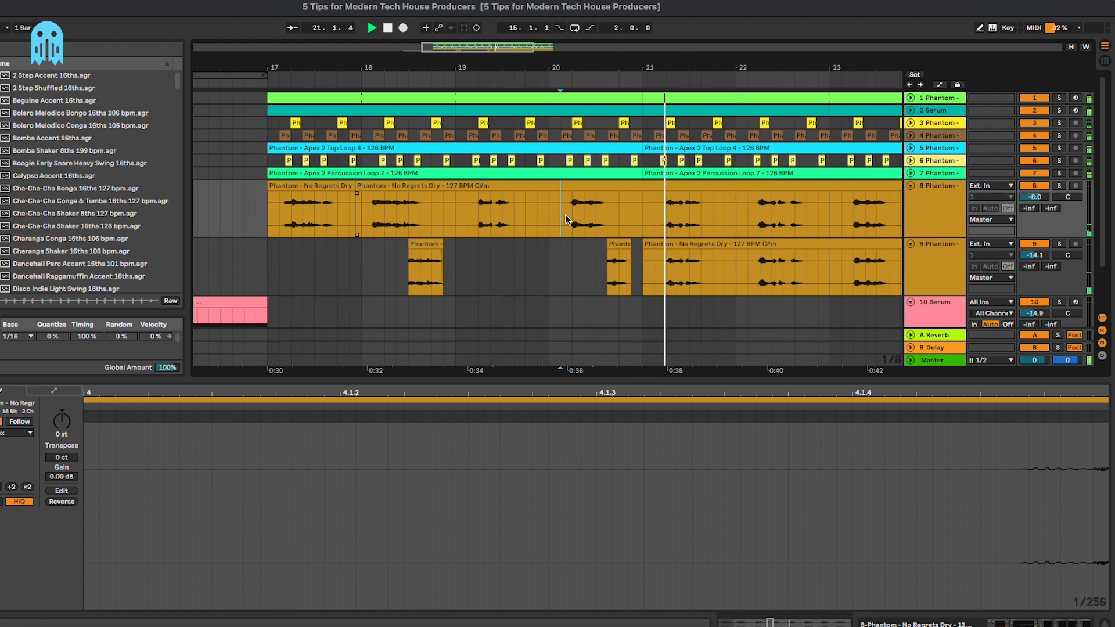
- Delete the remaining vocal clip on track 9 from 21.1.1 onwards and stop playback
{"action": "left_click", "coordinate": [687, 249]}
{"action": "key", "text": "Delete"}
{"action": "key", "text": "space"}
- Copy the 0.1.0 vocal segment at 22.3.1 on track 8 to 22.4.1 on track 9 and transpose it down
{"action": "left_click_drag", "start_coordinate": [629, 206], "coordinate": [650, 205]}
{"action": "key", "text": "super+c"}
{"action": "left_click", "coordinate": [653, 260]}
{"action": "key", "text": "super+v"}
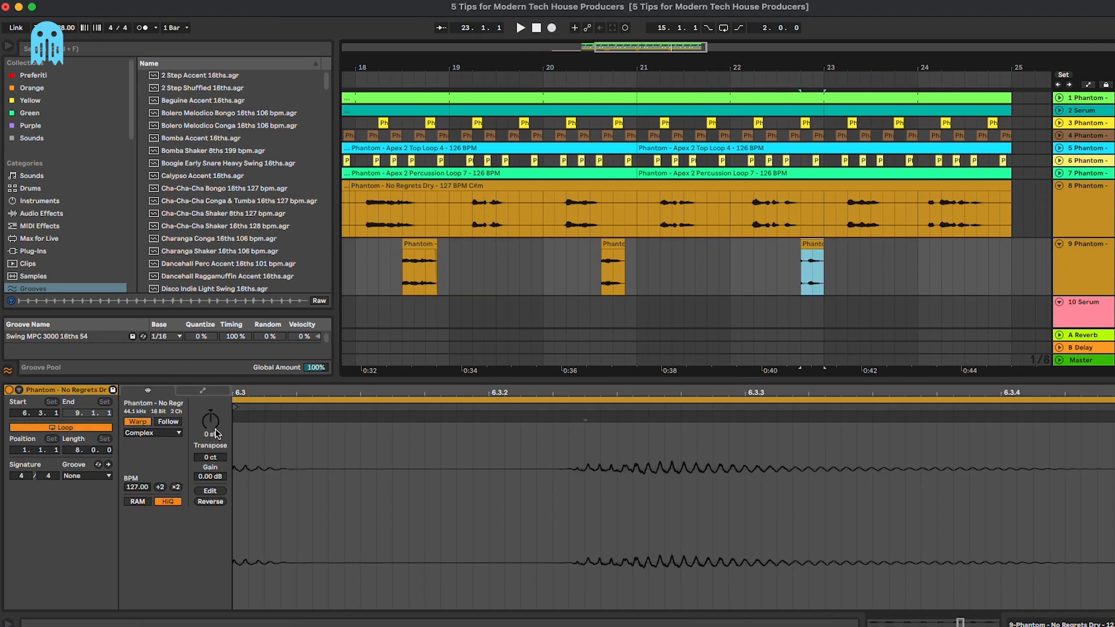
{"action": "left_click_drag", "start_coordinate": [216, 427], "coordinate": [216, 433]}
- Copy the 0.1.2 vocal segment at 24.2.3 on track 8 to 24.3.3 on track 9 and transpose it down
{"action": "left_click_drag", "start_coordinate": [953, 212], "coordinate": [988, 208]}
{"action": "key", "text": "super+c"}
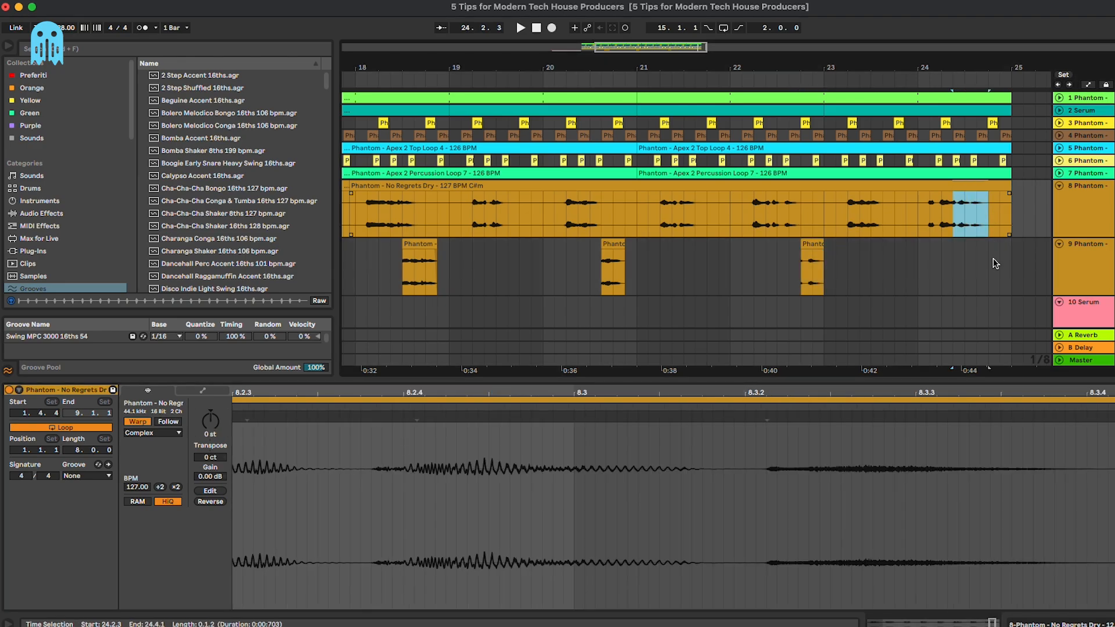
{"action": "left_click", "coordinate": [980, 261]}
{"action": "key", "text": "super+v"}
{"action": "left_click_drag", "start_coordinate": [215, 427], "coordinate": [216, 434]}
- Play the vocal with its repeats from before bar 17 and extend the repeat ending at bar 23 to start at 22.3.3
{"action": "scroll", "coordinate": [553, 238], "scroll_direction": "left", "scroll_amount": 3}
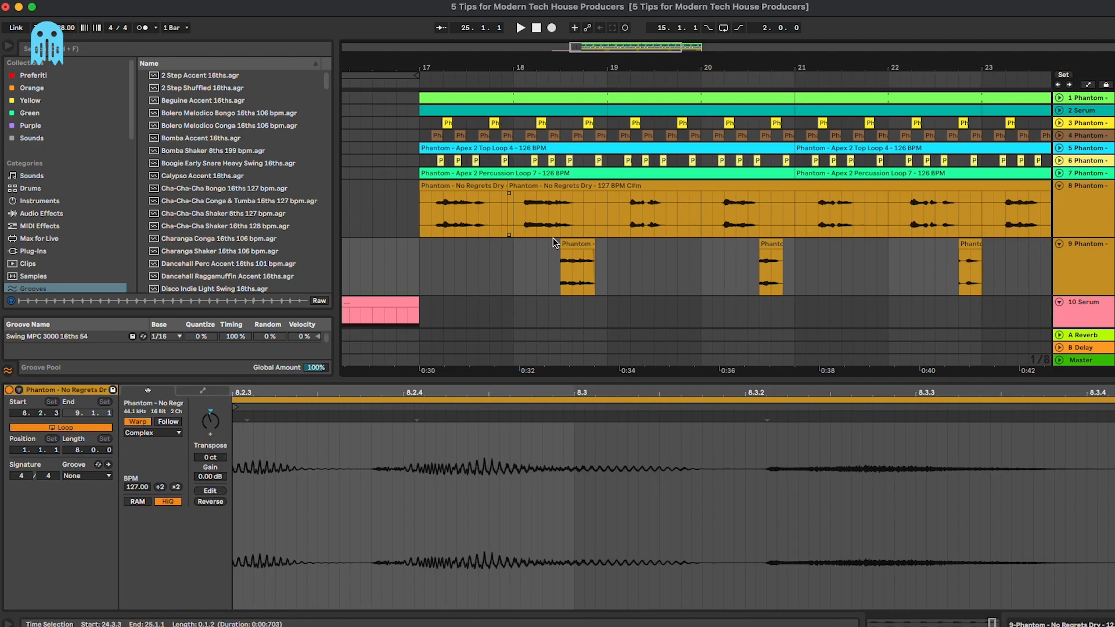
{"action": "left_click", "coordinate": [394, 226]}
{"action": "key", "text": "space"}
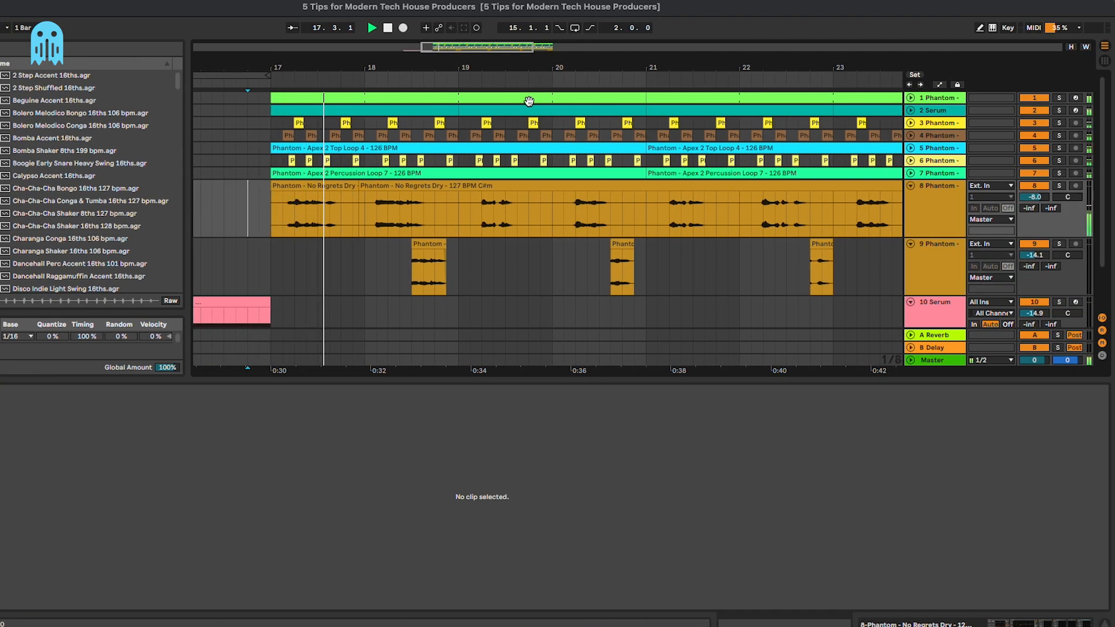
{"action": "scroll", "coordinate": [813, 273], "scroll_direction": "down", "scroll_amount": 2}
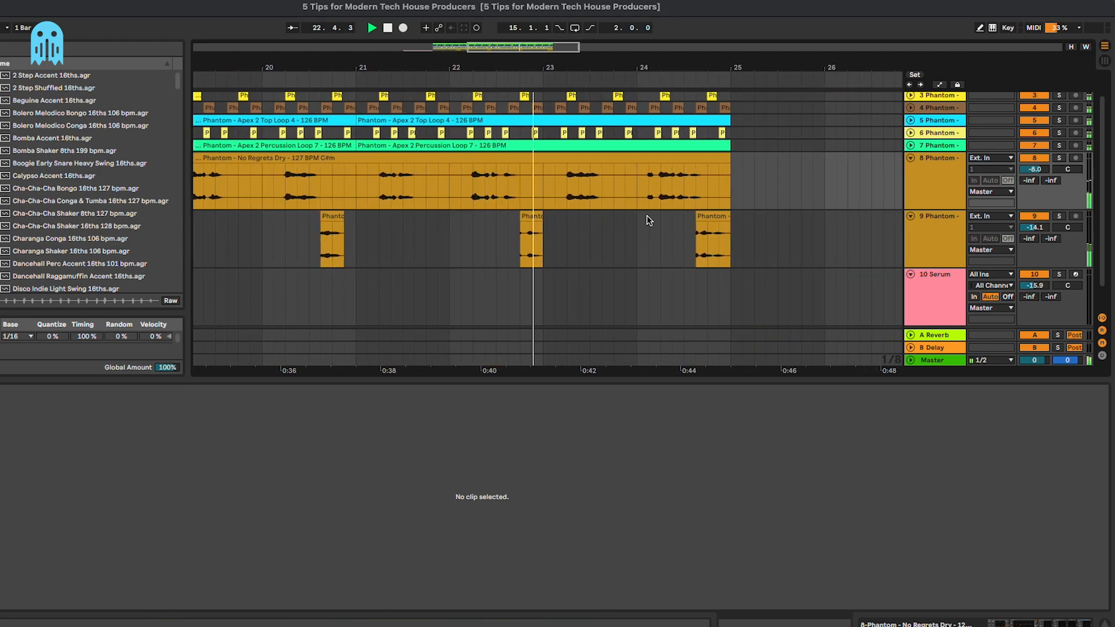
{"action": "left_click_drag", "start_coordinate": [521, 227], "coordinate": [508, 227]}
{"action": "left_click", "coordinate": [498, 228]}
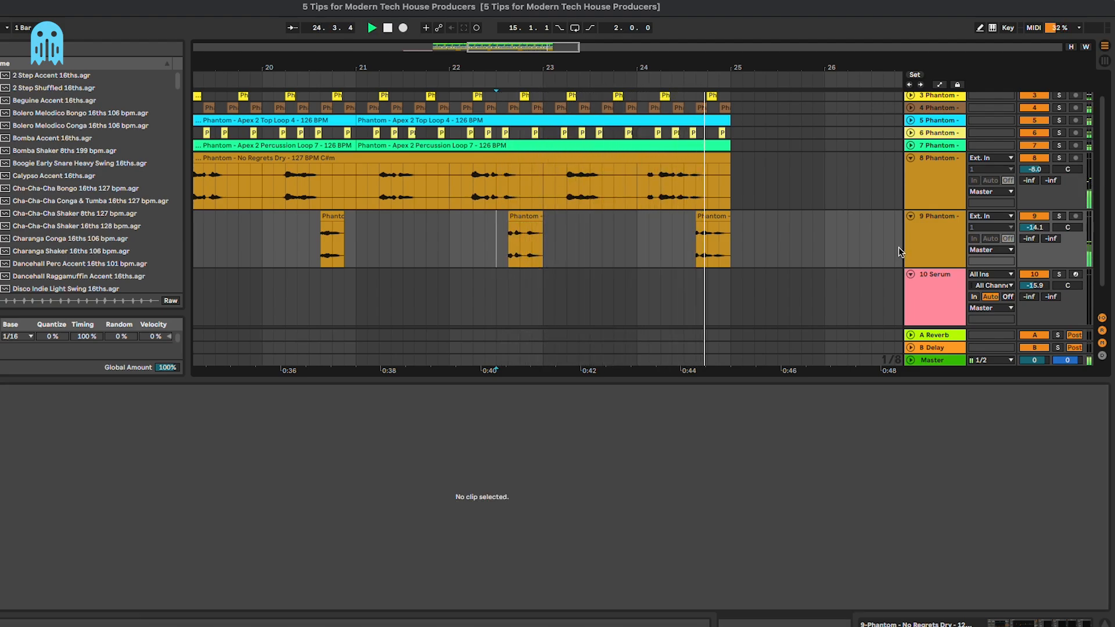
{"action": "key", "text": "space"}
- Collapse the two vocal tracks, 8 and 9, in the arrangement
{"action": "scroll", "coordinate": [892, 250], "scroll_direction": "left", "scroll_amount": 2}
{"action": "left_click", "coordinate": [926, 239]}
{"action": "scroll", "coordinate": [923, 226], "scroll_direction": "left", "scroll_amount": 4}
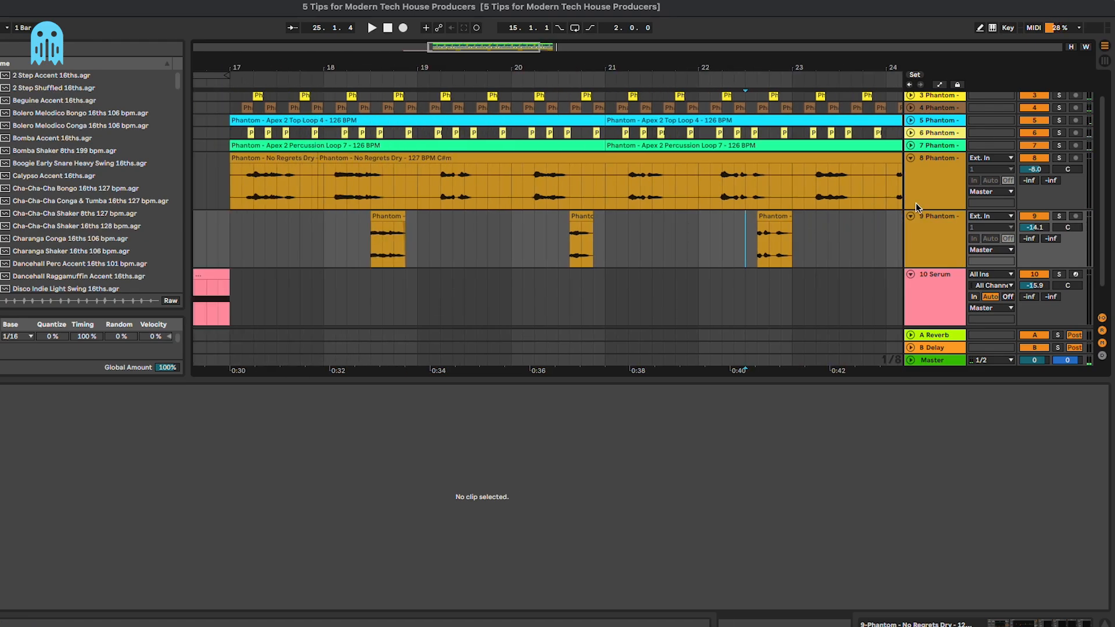
{"action": "left_click", "coordinate": [954, 187]}
{"action": "left_click", "coordinate": [945, 231], "text": "shift"}
{"action": "key", "text": "u"}
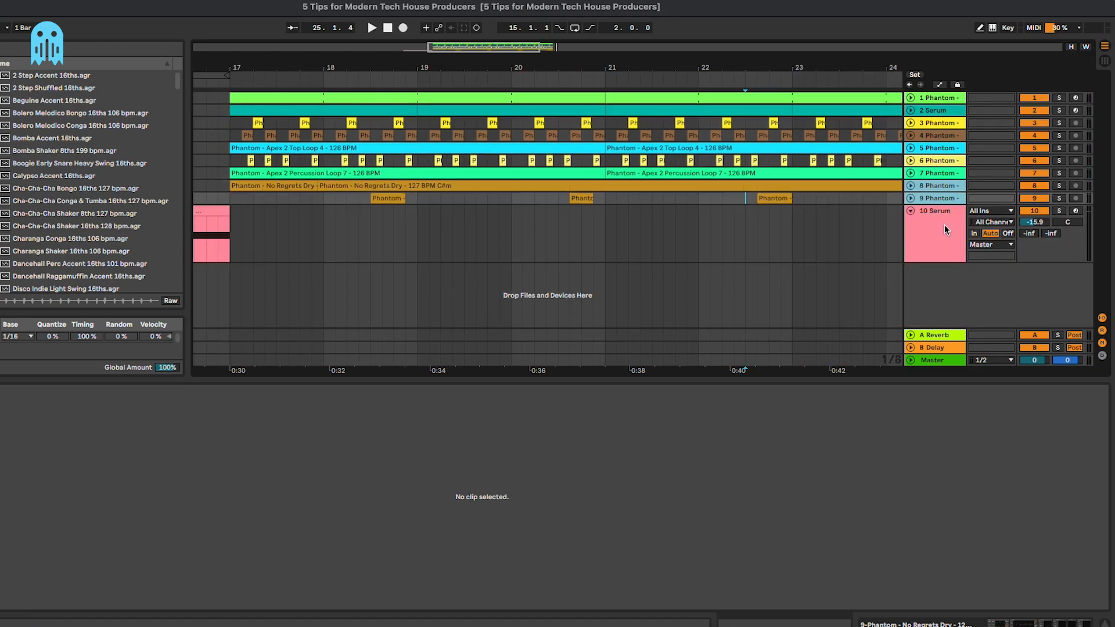
- Insert a new audio track below track 4 and listen to the soloed open hi-hat on track 4 from 17.1.1
{"action": "left_click", "coordinate": [783, 236]}
{"action": "key", "text": "minus"}
{"action": "scroll", "coordinate": [793, 236], "scroll_direction": "right", "scroll_amount": 5}
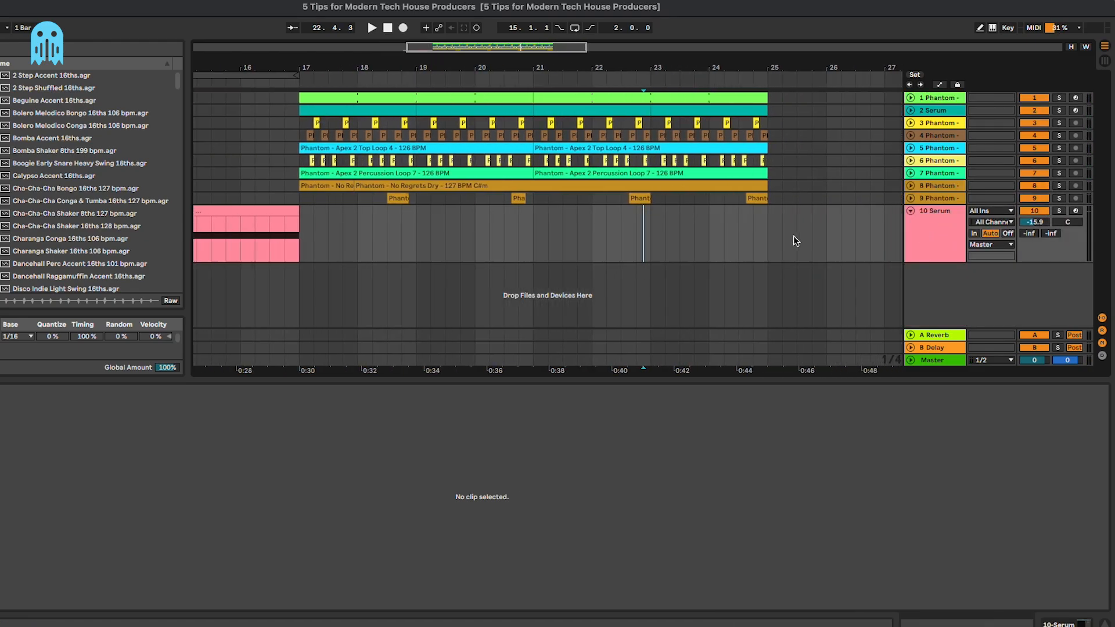
{"action": "left_click", "coordinate": [736, 235]}
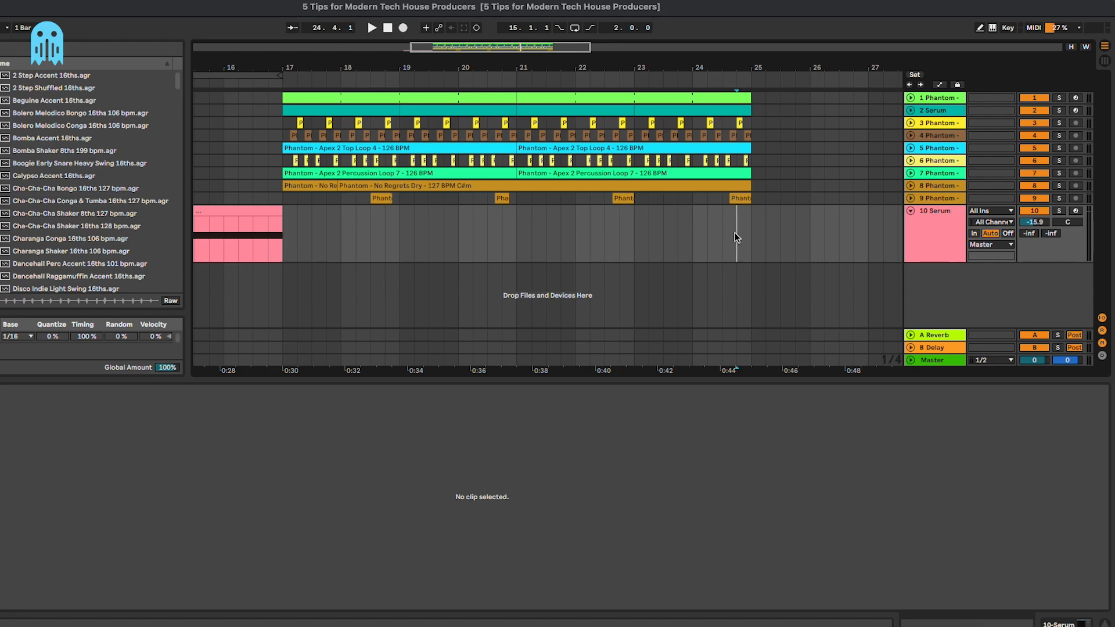
{"action": "left_click", "coordinate": [938, 138]}
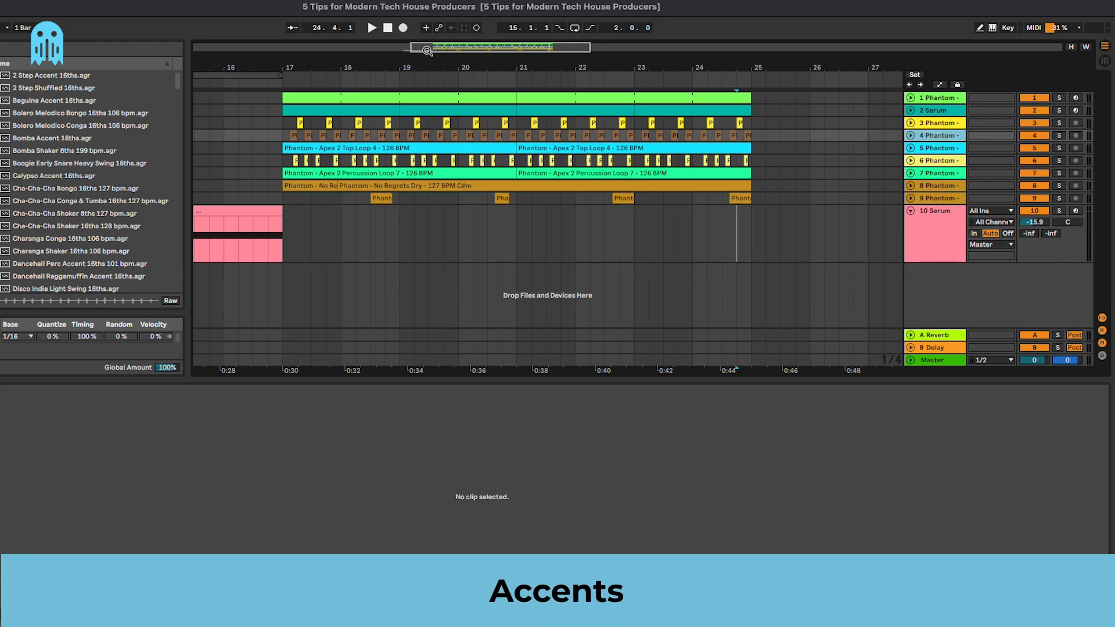
{"action": "left_click_drag", "start_coordinate": [427, 51], "coordinate": [430, 77]}
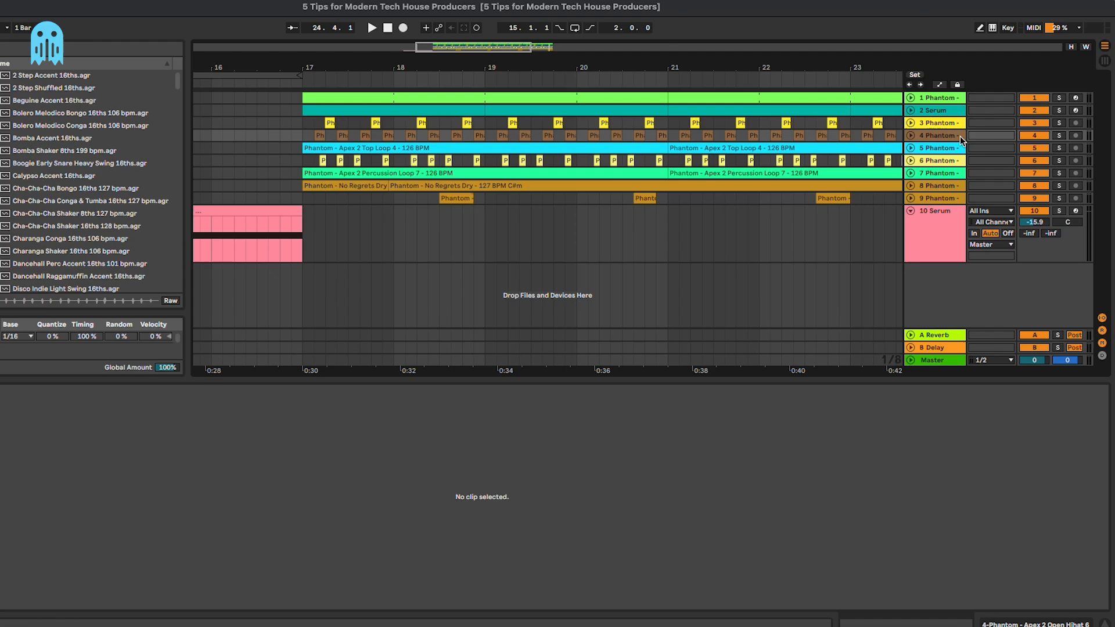
{"action": "key", "text": "super+t"}
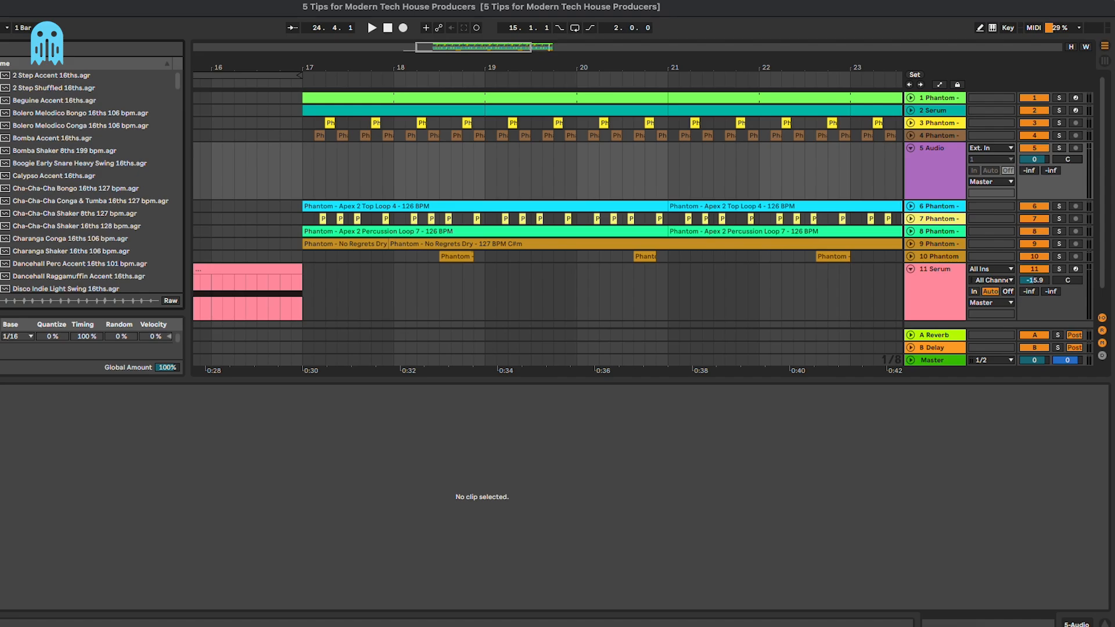
{"action": "left_click", "coordinate": [307, 135]}
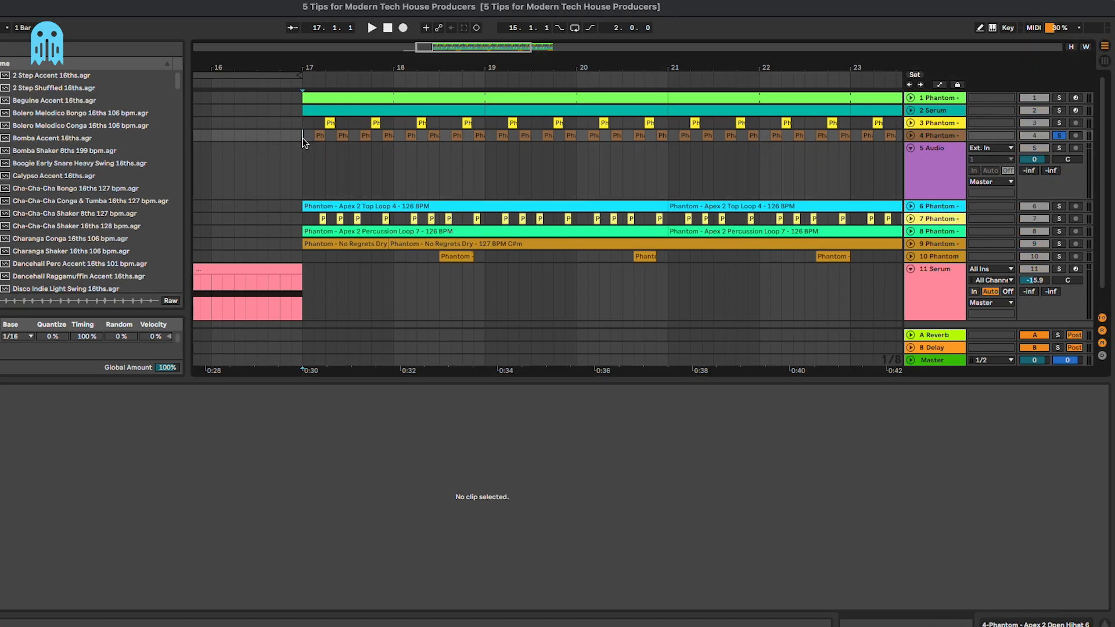
{"action": "key", "text": "space"}
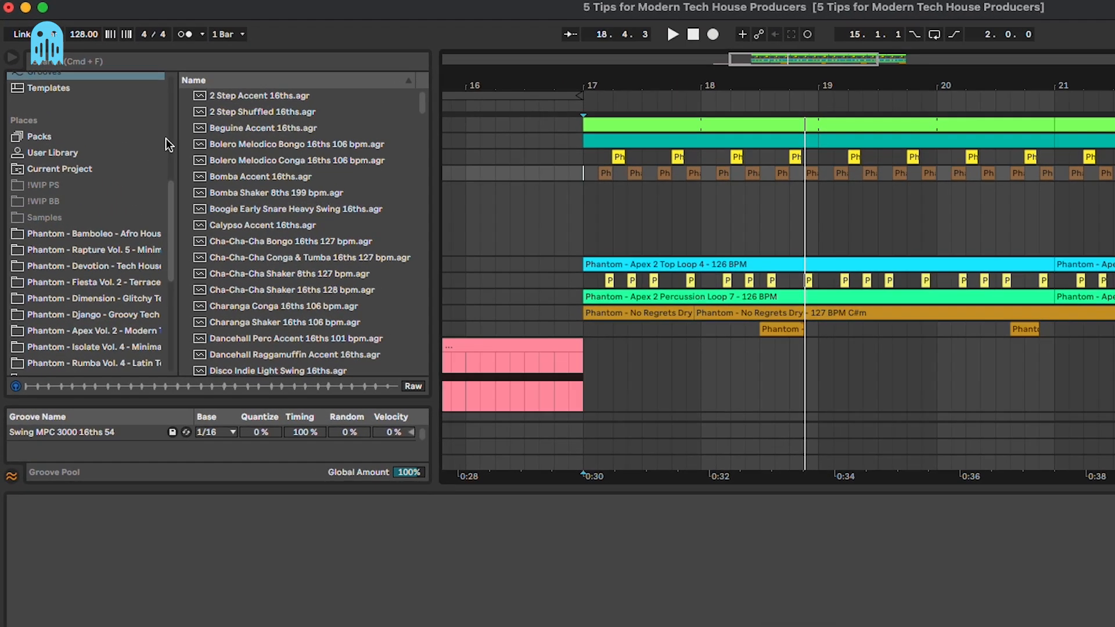
- Search the browser for "909" and limit the results to samples
{"action": "left_click", "coordinate": [132, 47]}
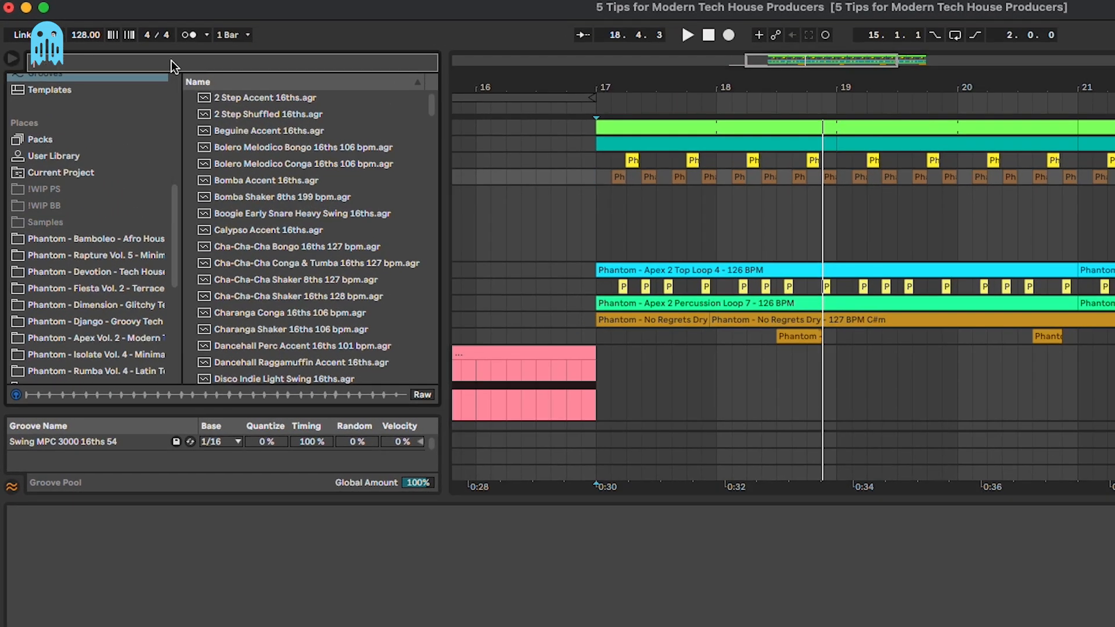
{"action": "type", "text": "909909"}
{"action": "scroll", "coordinate": [30, 288], "scroll_direction": "down", "scroll_amount": 3}
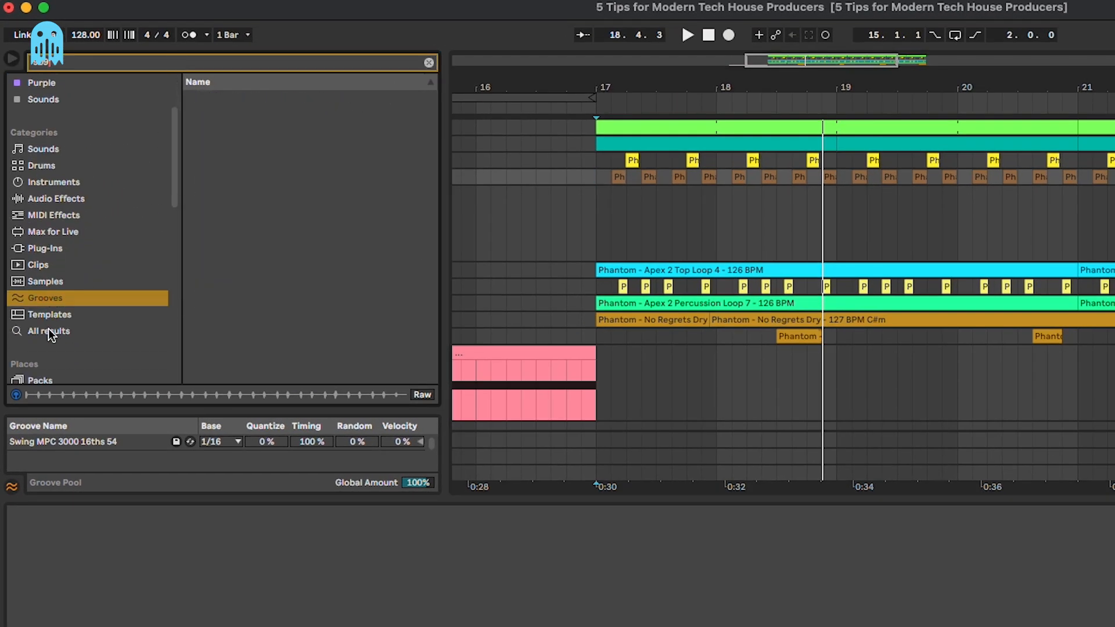
{"action": "left_click", "coordinate": [48, 329]}
{"action": "left_click", "coordinate": [55, 283]}
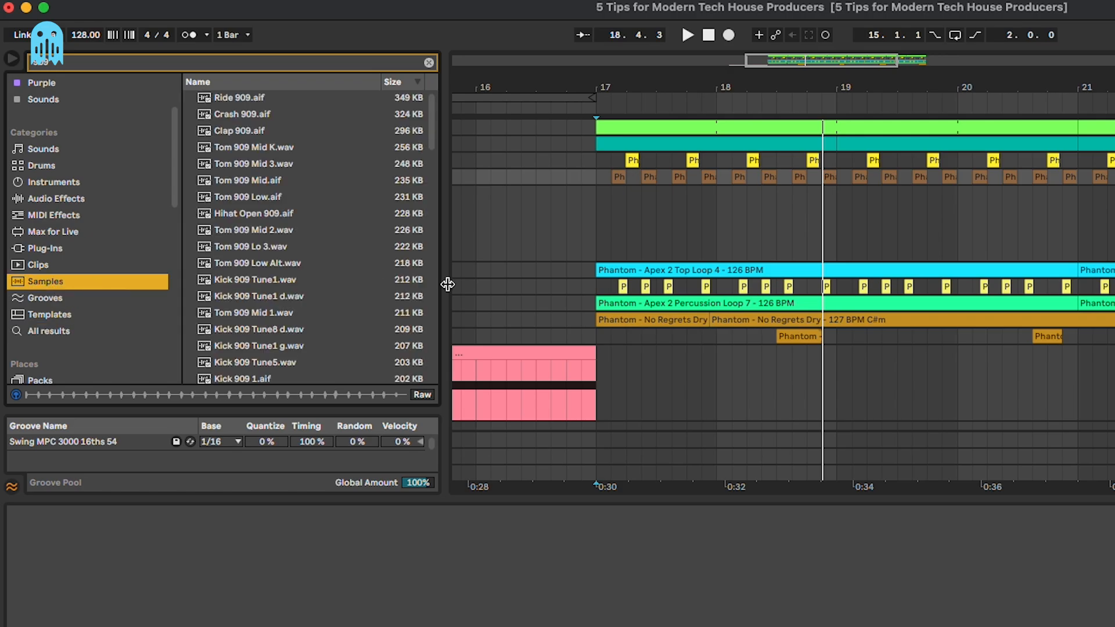
- Preview Hihat Open 909.aif and place it at 18.4.3 on the new audio track 5
{"action": "left_click", "coordinate": [283, 214]}
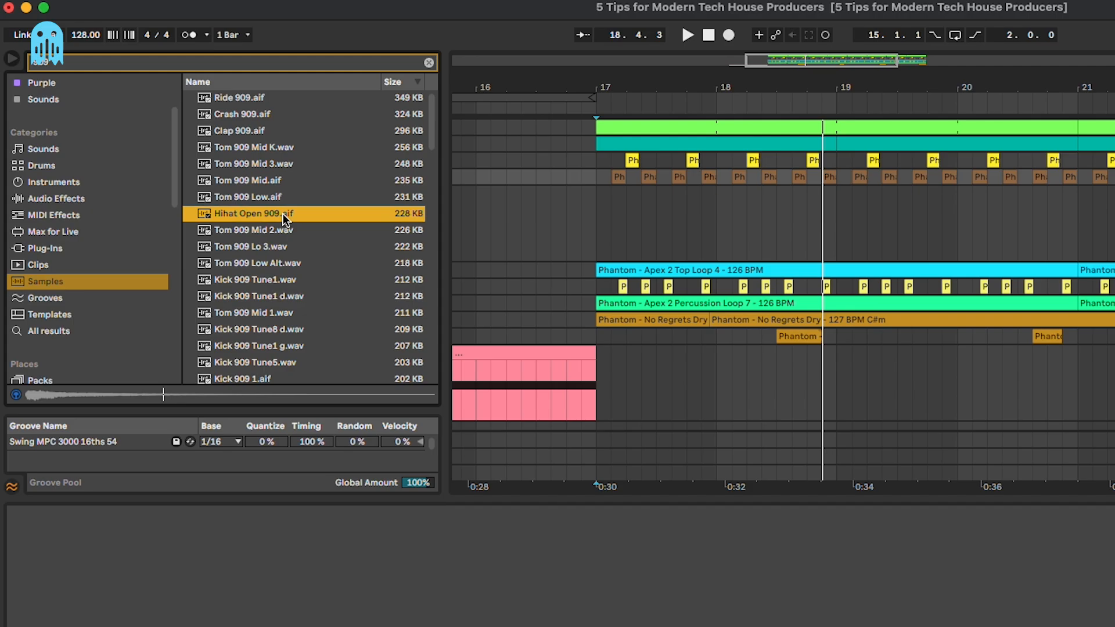
{"action": "left_click_drag", "start_coordinate": [284, 214], "coordinate": [824, 241]}
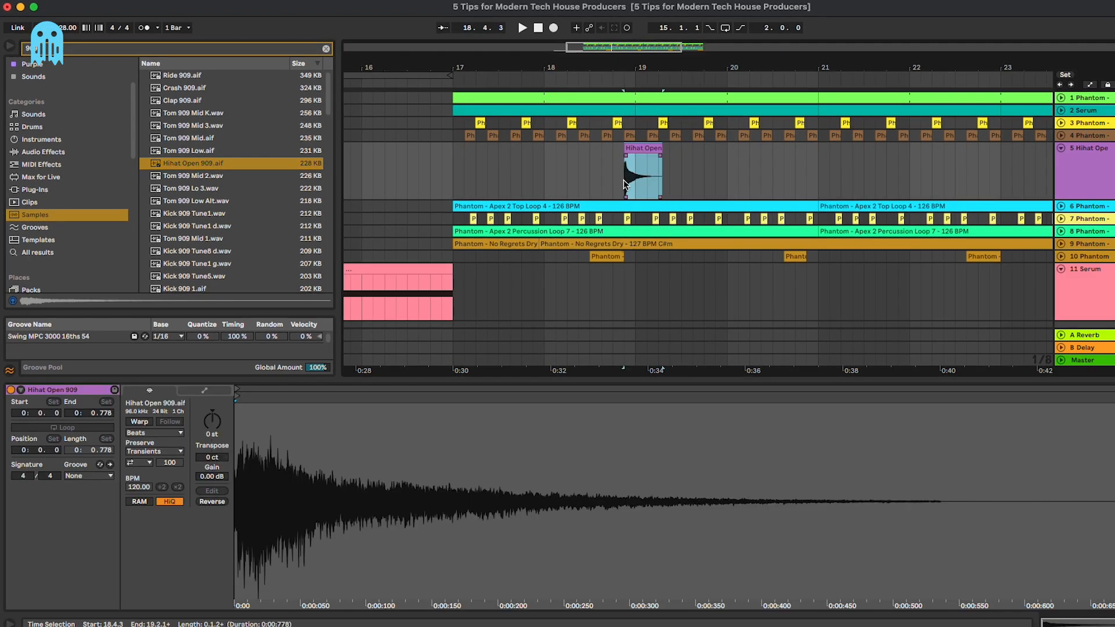
{"action": "left_click", "coordinate": [625, 184]}
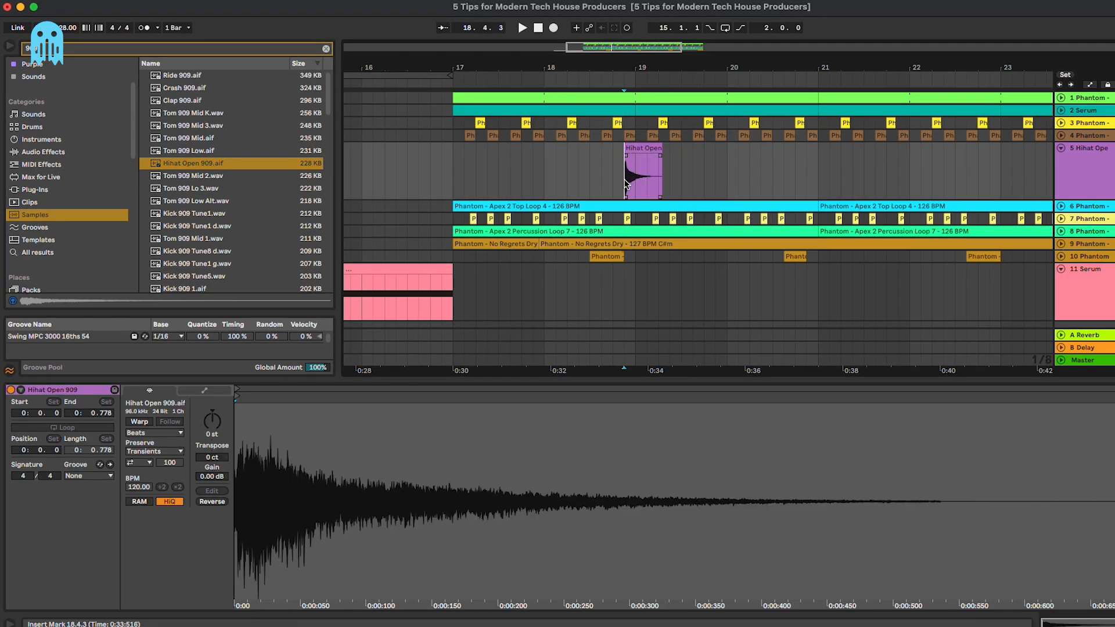
- Trim the Hihat Open 909 clip on track 5 to end at 19.1.1 and give it a fade-out
{"action": "scroll", "coordinate": [625, 184], "scroll_direction": "up", "scroll_amount": 5}
{"action": "left_click_drag", "start_coordinate": [698, 186], "coordinate": [814, 169]}
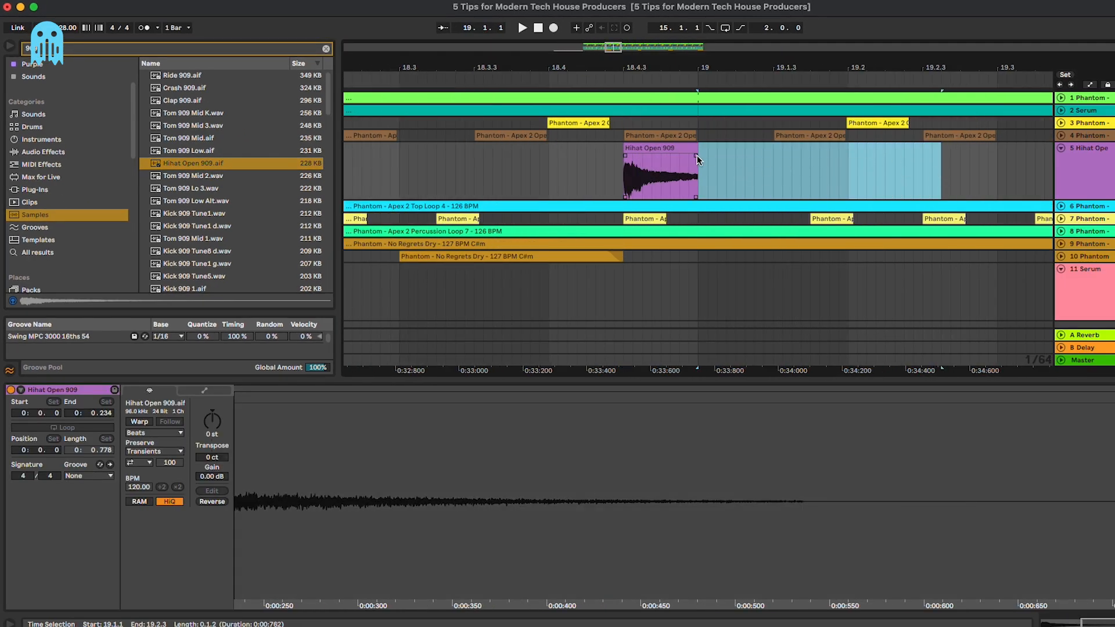
{"action": "key", "text": "Delete"}
{"action": "left_click", "coordinate": [578, 165]}
- Set the Hihat Open 909 clip's gain to -8.23 dB and listen to it in the mix
{"action": "left_click", "coordinate": [661, 148]}
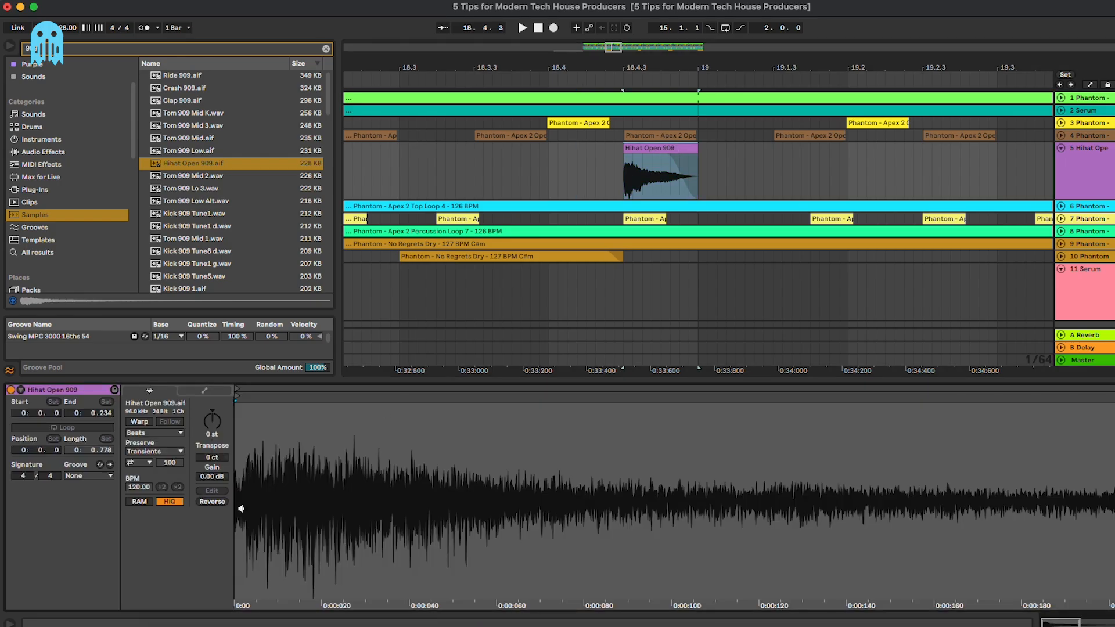
{"action": "left_click", "coordinate": [447, 156]}
{"action": "key", "text": "space"}
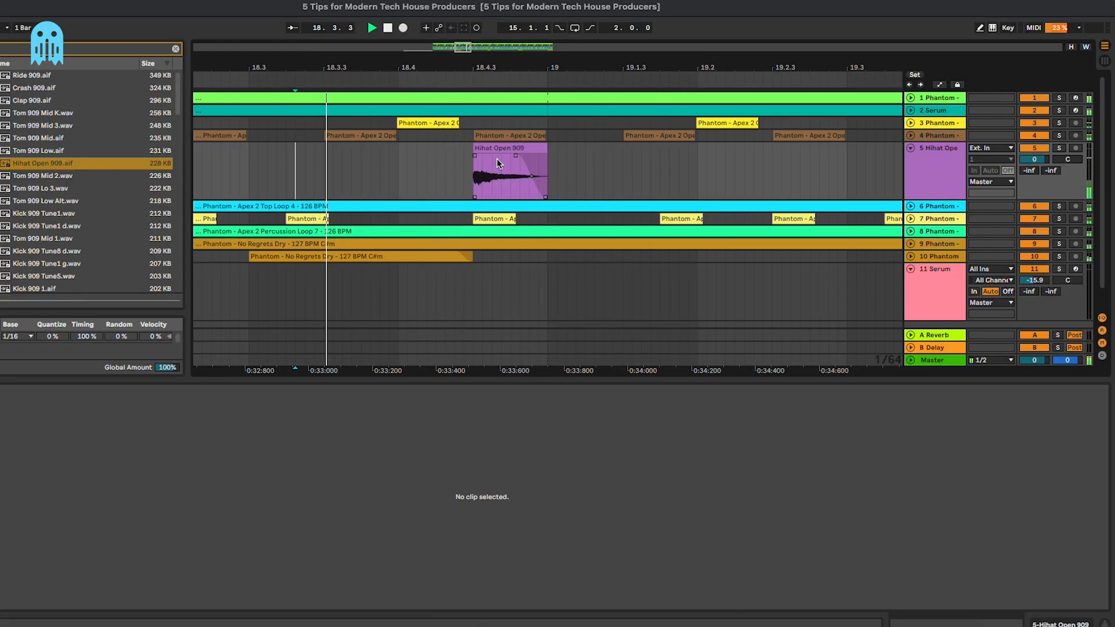
{"action": "key", "text": "space"}
- Lengthen the Hihat Open 909 clip to end slightly past 19.1.1, shape its fade-out and play it
{"action": "left_click_drag", "start_coordinate": [547, 151], "coordinate": [568, 151]}
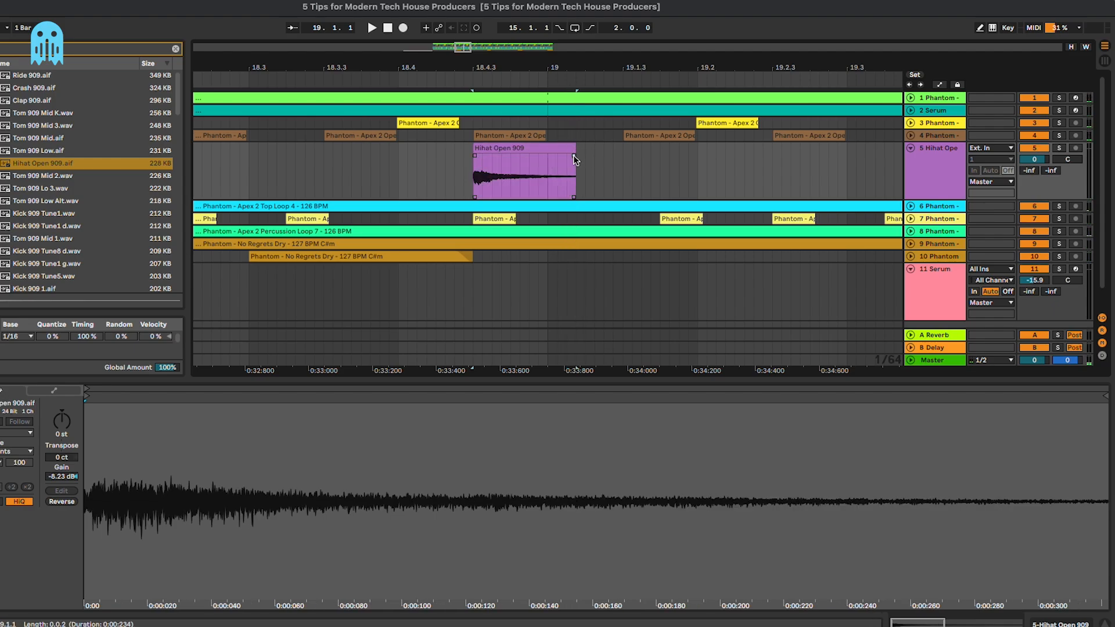
{"action": "left_click", "coordinate": [305, 167]}
{"action": "key", "text": "space"}
- Set track 5's volume to -13.0 dB and listen to the hi-hat accent in the mix
{"action": "left_click_drag", "start_coordinate": [1036, 159], "coordinate": [1036, 176]}
{"action": "key", "text": "space"}
{"action": "key", "text": "space"}
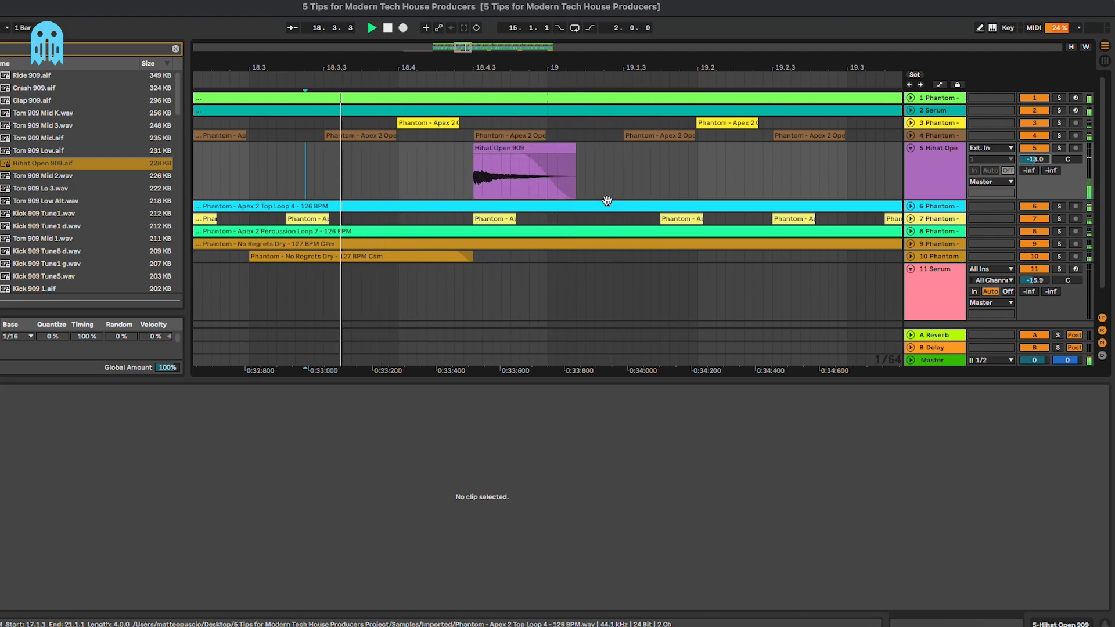
{"action": "left_click", "coordinate": [609, 163]}
{"action": "key", "text": "space"}
{"action": "key", "text": "minus"}
{"action": "key", "text": "minus"}
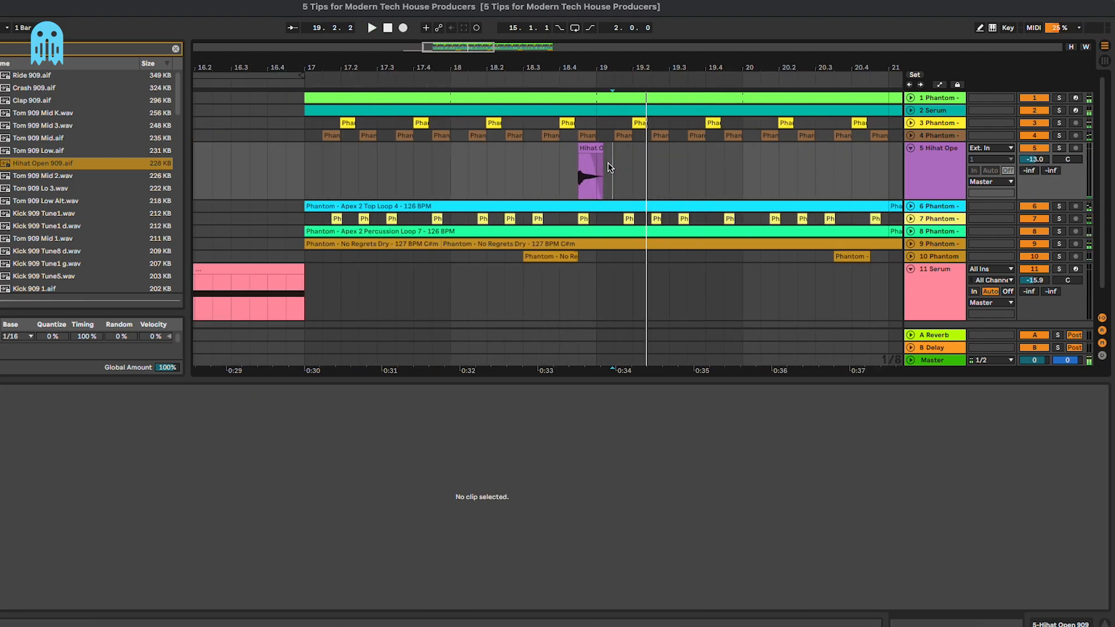
- Play the section and copy the Hihat Open 909 clip to the same spot two bars on, just before bar 21
{"action": "key", "text": "space"}
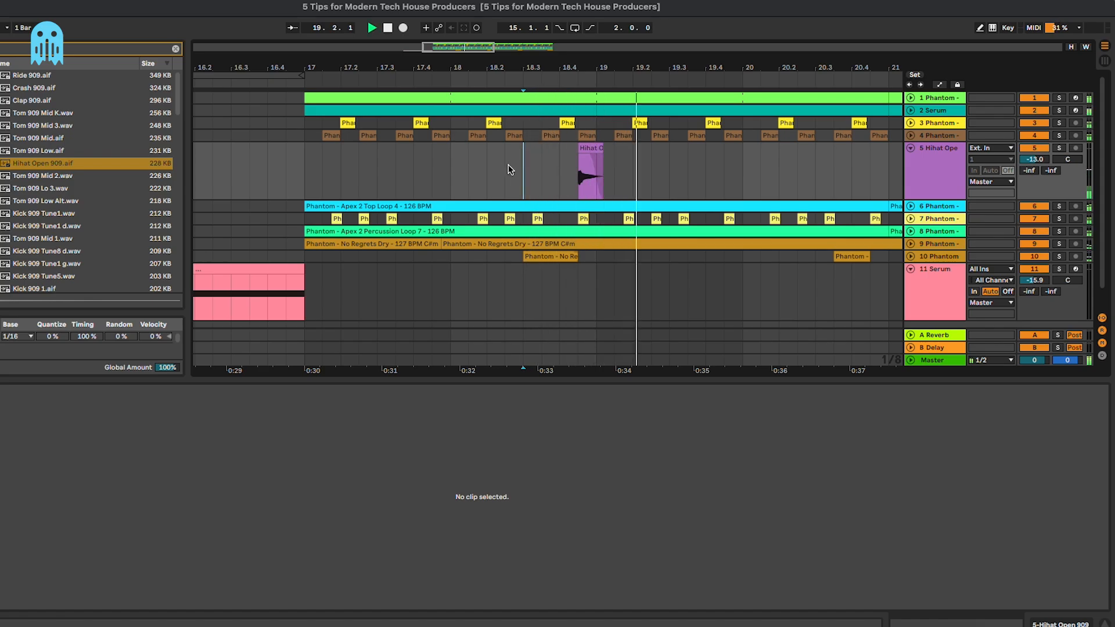
{"action": "left_click", "coordinate": [314, 159]}
{"action": "left_click_drag", "start_coordinate": [309, 163], "coordinate": [610, 183]}
{"action": "left_click", "coordinate": [596, 172]}
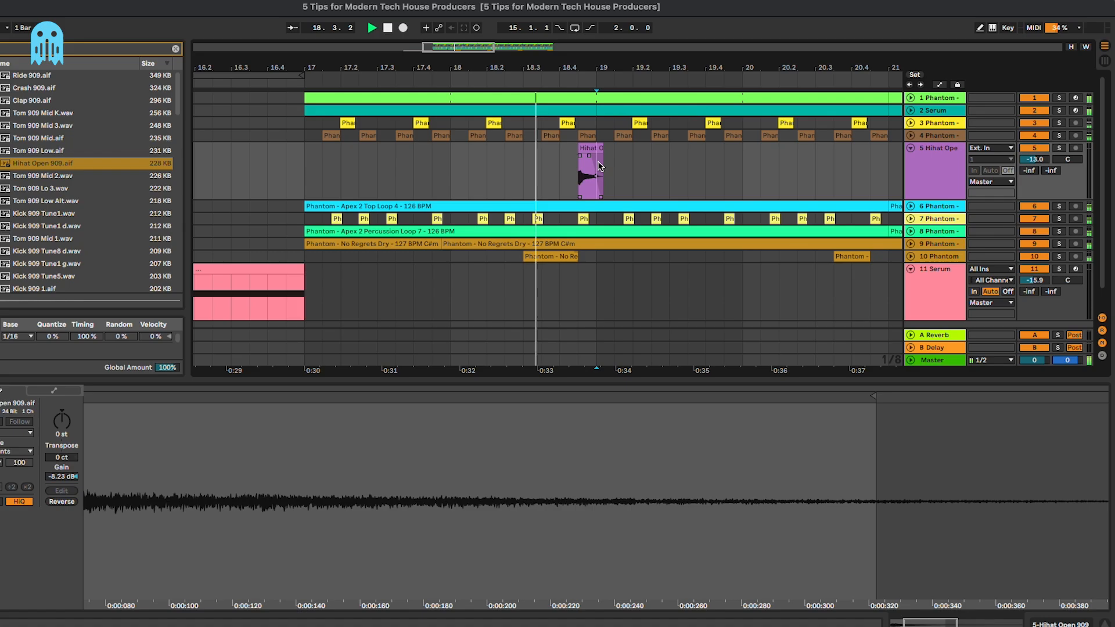
{"action": "key", "text": "ctrl+d"}
{"action": "left_click", "coordinate": [654, 165]}
{"action": "scroll", "coordinate": [654, 165], "scroll_direction": "right", "scroll_amount": 5}
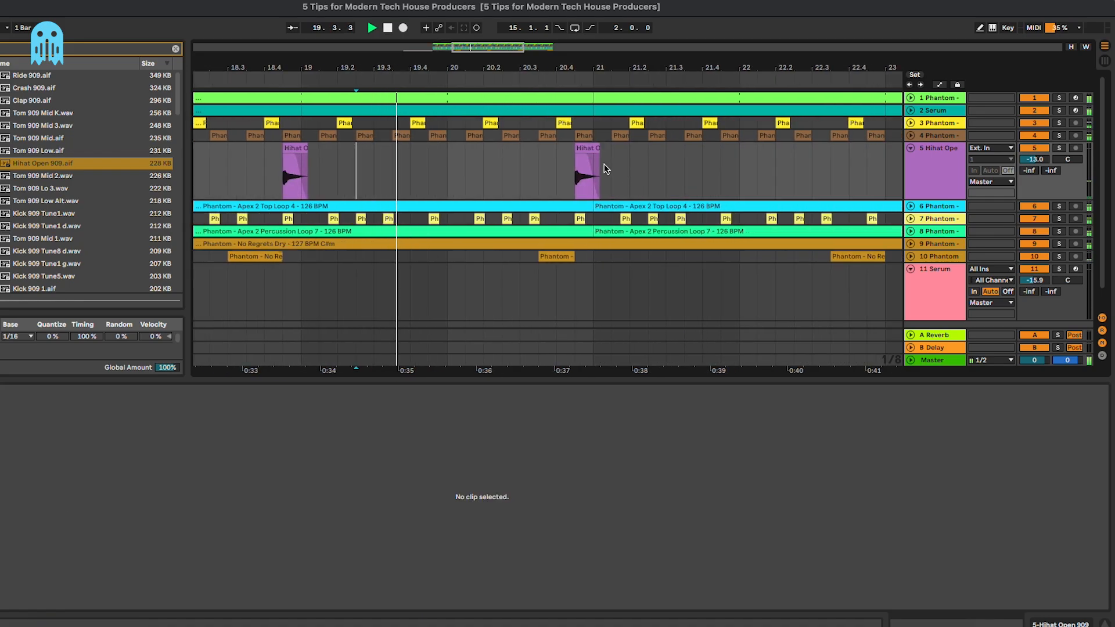
- Copy the hi-hat clip at two-bar intervals to just before bars 23 and 25 on track 5
{"action": "left_click", "coordinate": [596, 162]}
{"action": "key", "text": "super+v"}
{"action": "left_click", "coordinate": [697, 158]}
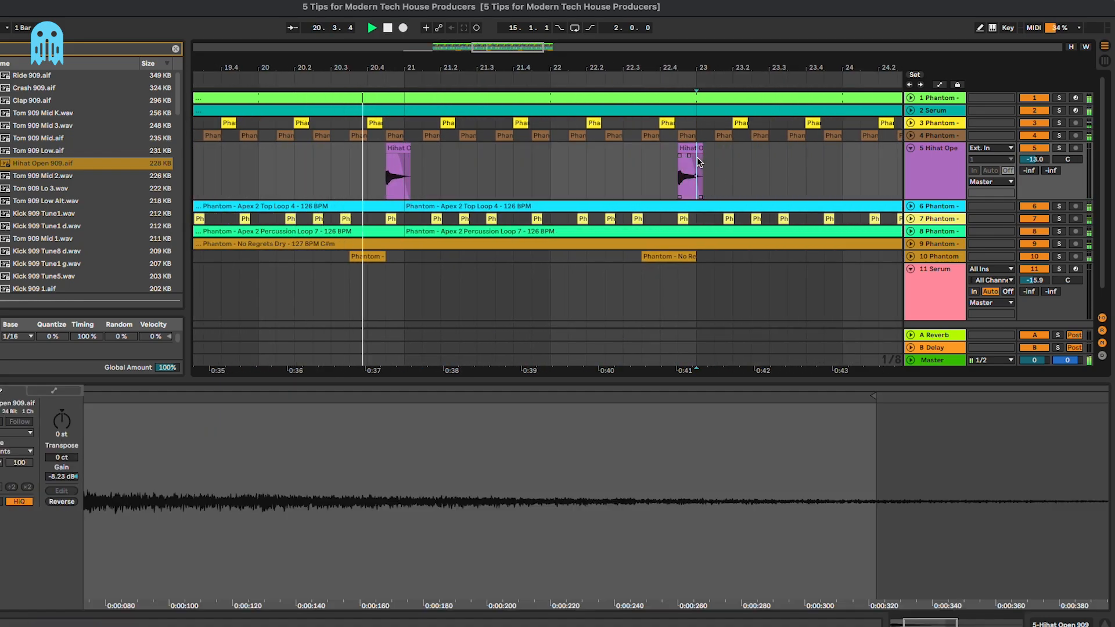
{"action": "key", "text": "super+v"}
{"action": "key", "text": "super+z"}
{"action": "key", "text": "ctrl+d"}
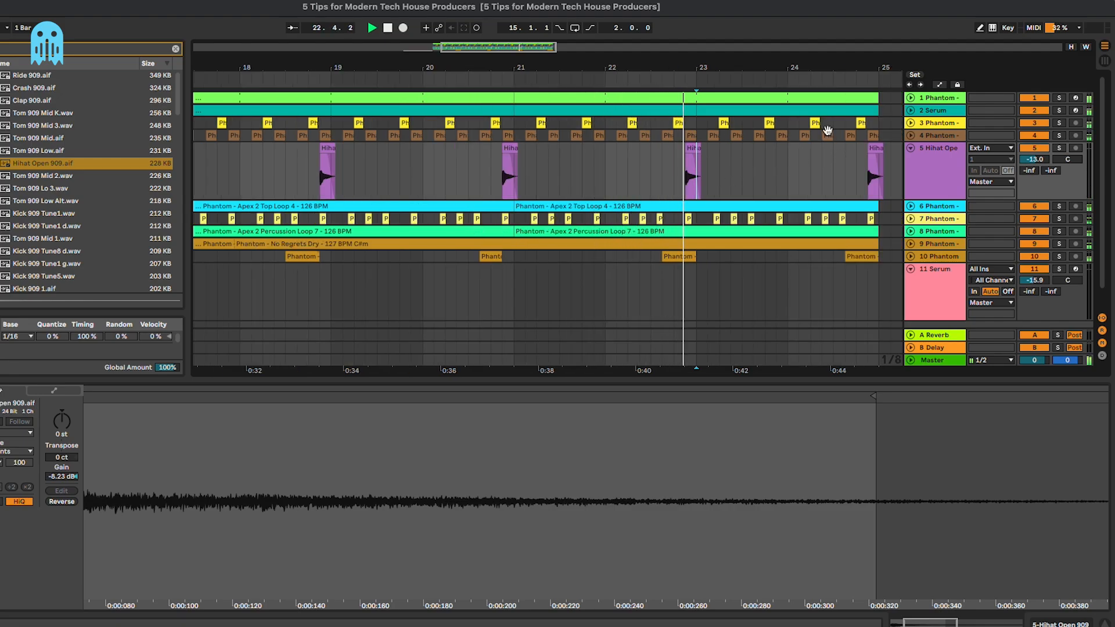
- Loop the eight bars of the 2 Serum clip from 17.1.1 and lower track 5's volume to about -13.5 dB
{"action": "left_click", "coordinate": [344, 112]}
{"action": "left_click", "coordinate": [344, 111]}
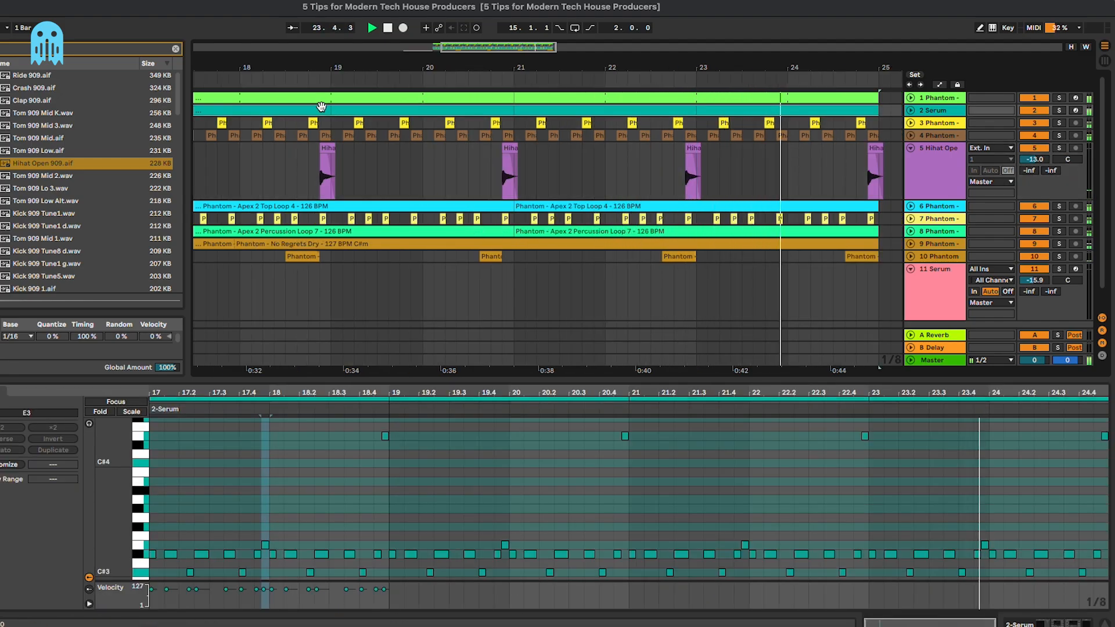
{"action": "key", "text": "ctrl+l"}
{"action": "left_click", "coordinate": [777, 194]}
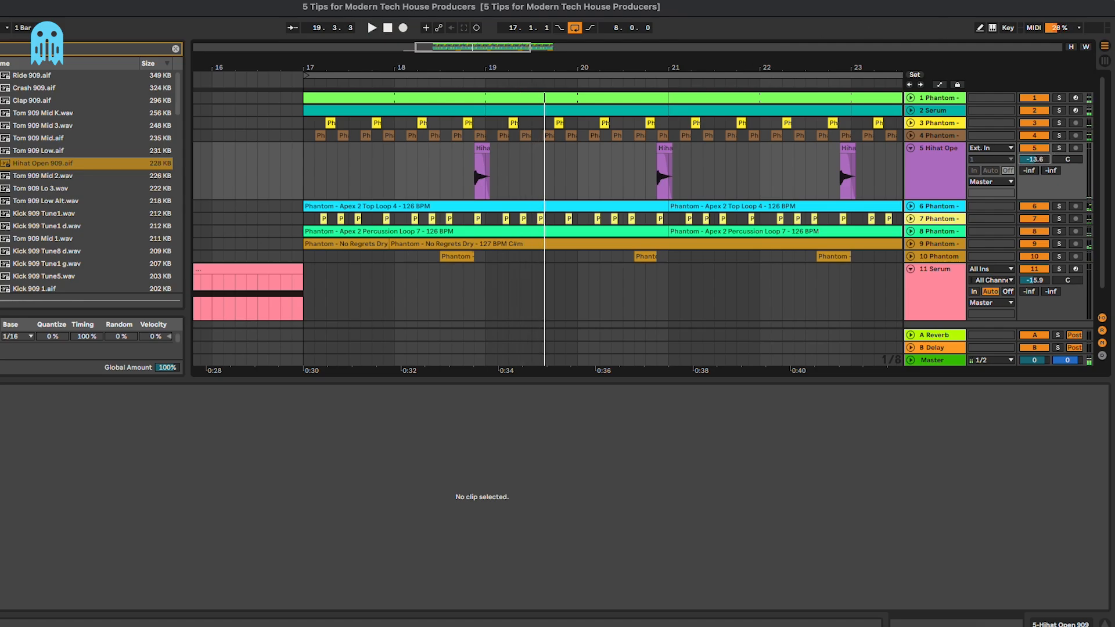
- Move all four hi-hat clips on track 5 one bar earlier
{"action": "key", "text": "minus"}
{"action": "key", "text": "minus"}
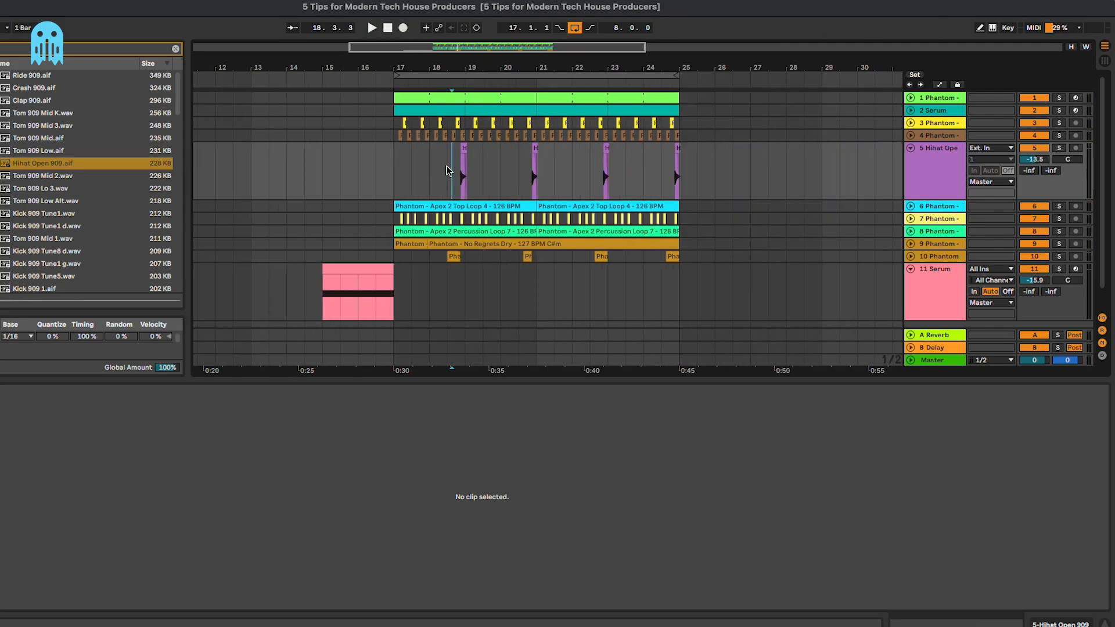
{"action": "left_click_drag", "start_coordinate": [430, 169], "coordinate": [687, 175]}
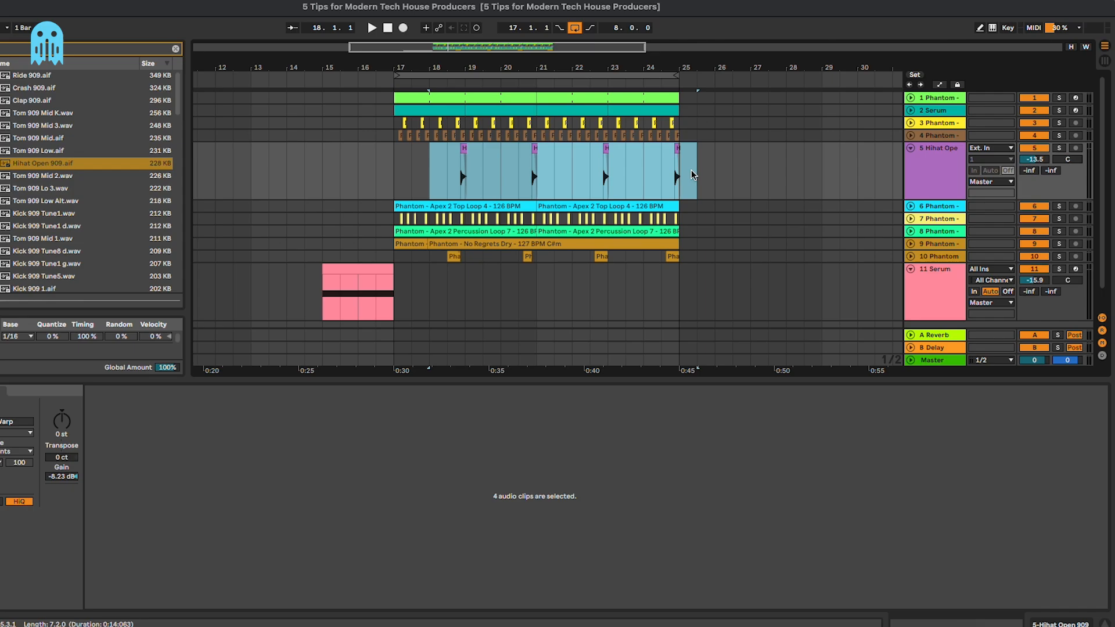
{"action": "key", "text": "Left"}
{"action": "key", "text": "Left"}
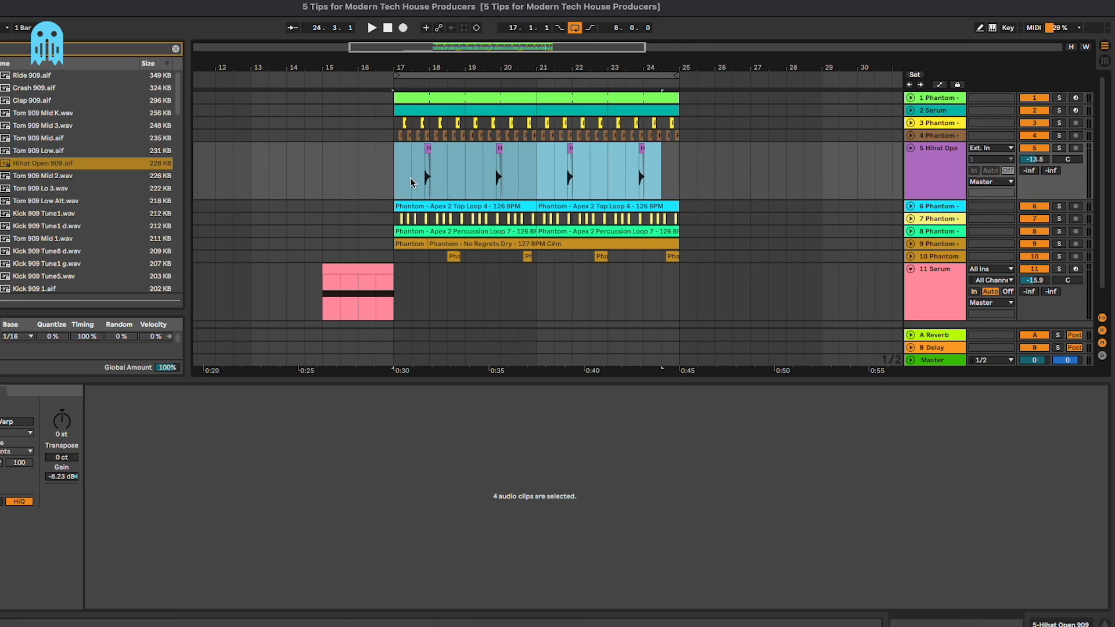
{"action": "left_click", "coordinate": [389, 165]}
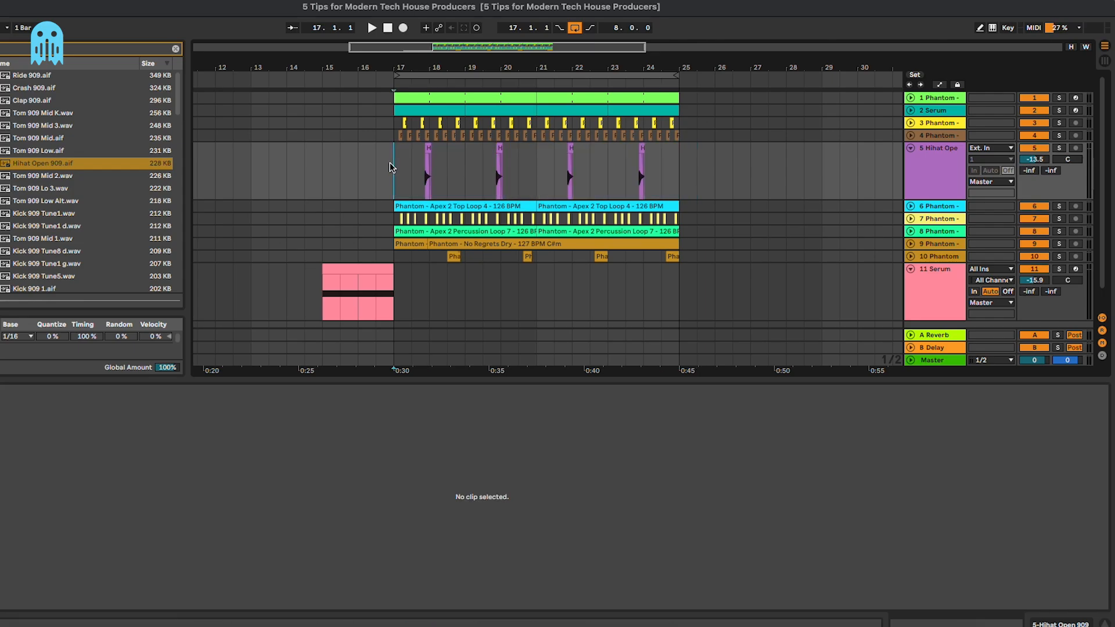
- Play the loop from bar 17 and set track 5's volume to -14.7 dB
{"action": "key", "text": "plus"}
{"action": "key", "text": "plus"}
{"action": "key", "text": "space"}
{"action": "key", "text": "minus"}
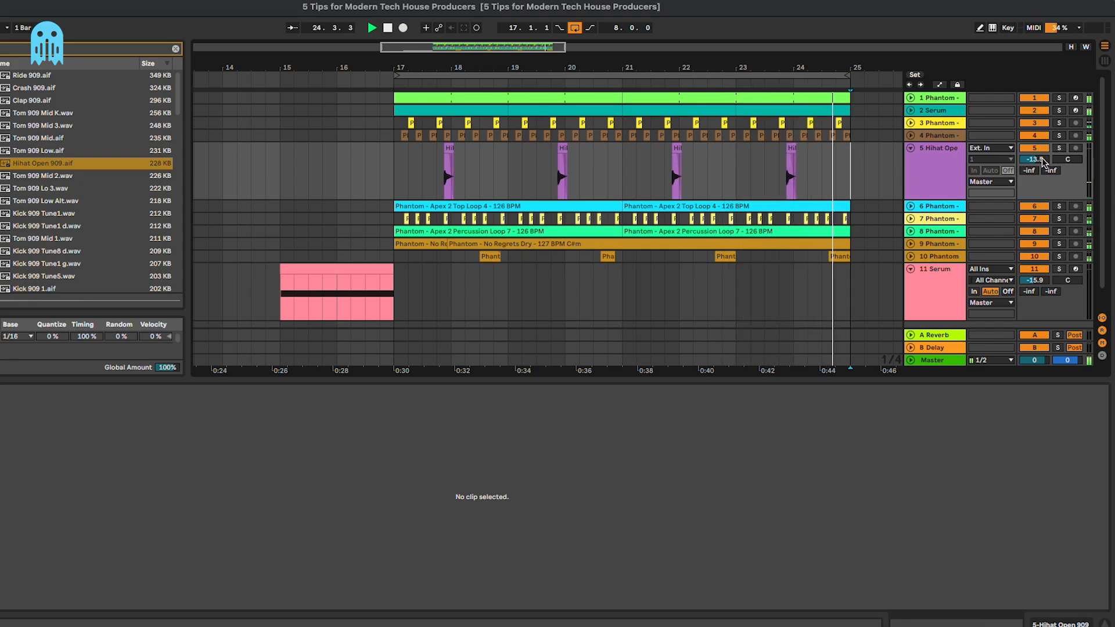
{"action": "left_click_drag", "start_coordinate": [1041, 157], "coordinate": [1041, 161]}
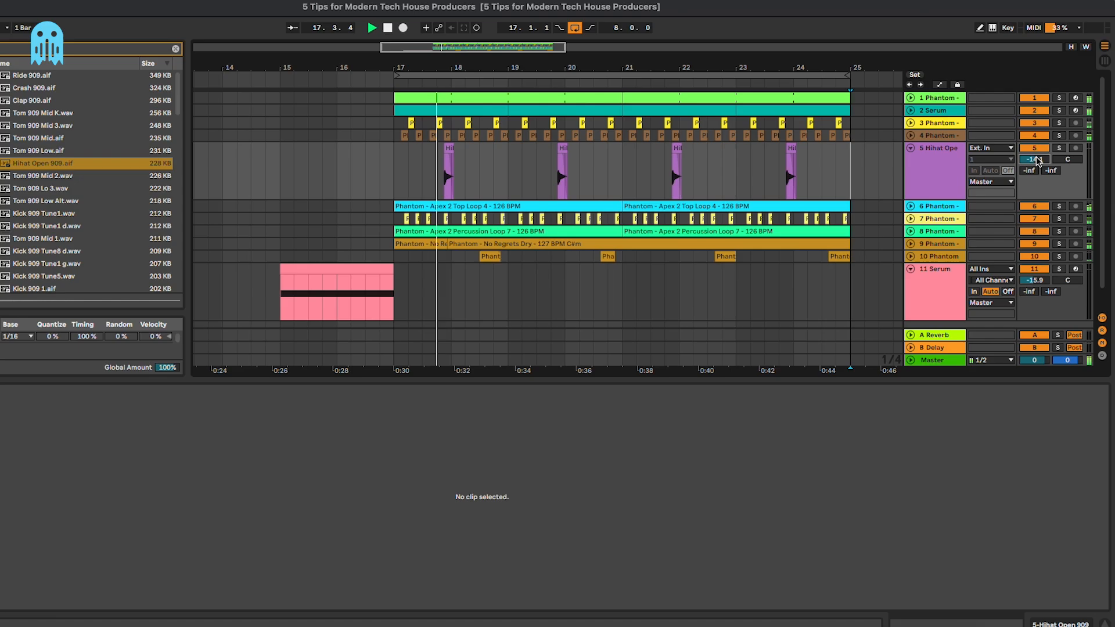
- Unfold the 2 Serum track, fold the hi-hat track and duplicate the Serum track
{"action": "left_click", "coordinate": [912, 111]}
{"action": "left_click_drag", "start_coordinate": [502, 152], "coordinate": [511, 139]}
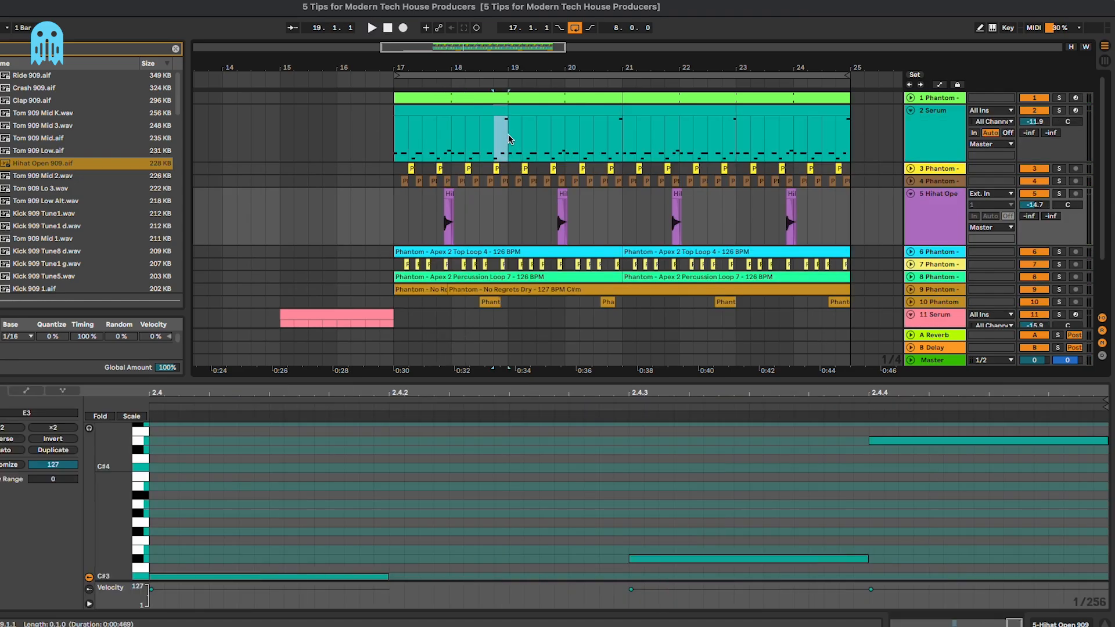
{"action": "left_click", "coordinate": [912, 195]}
{"action": "left_click", "coordinate": [935, 155]}
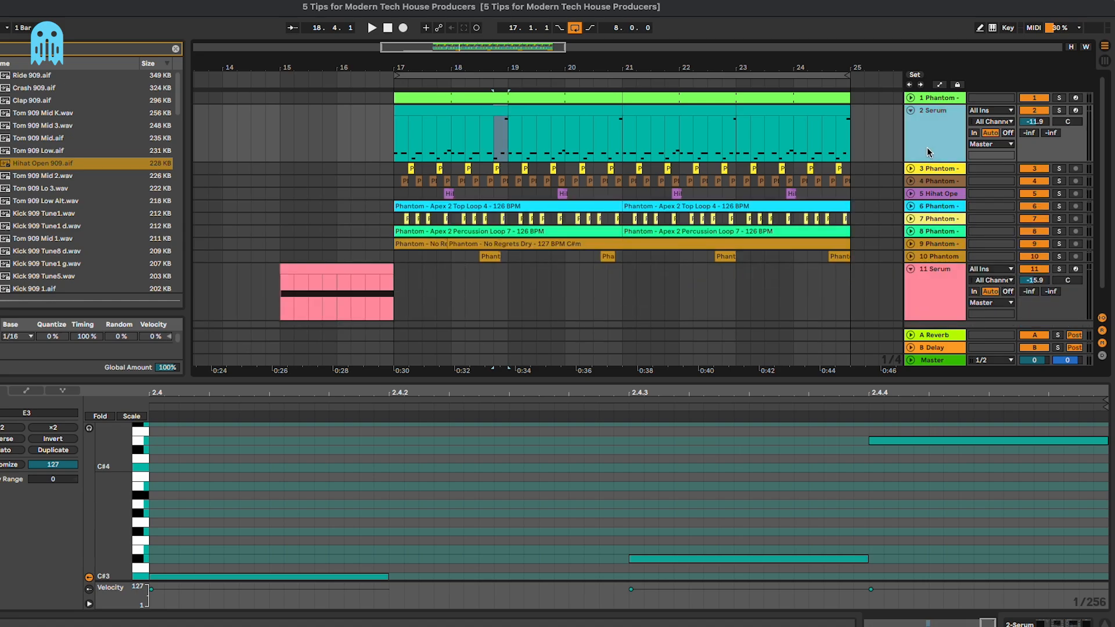
{"action": "key", "text": "ctrl+d"}
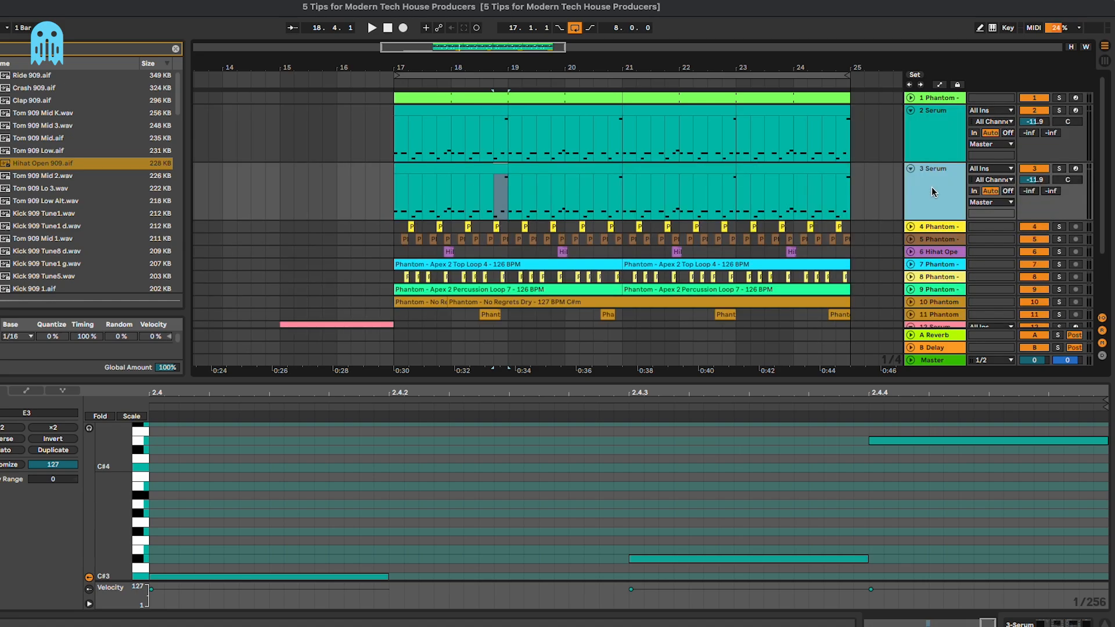
- Delete the Fil Cutoff automation along the whole duplicated Serum track
{"action": "double_click", "coordinate": [940, 189]}
{"action": "left_click", "coordinate": [439, 171]}
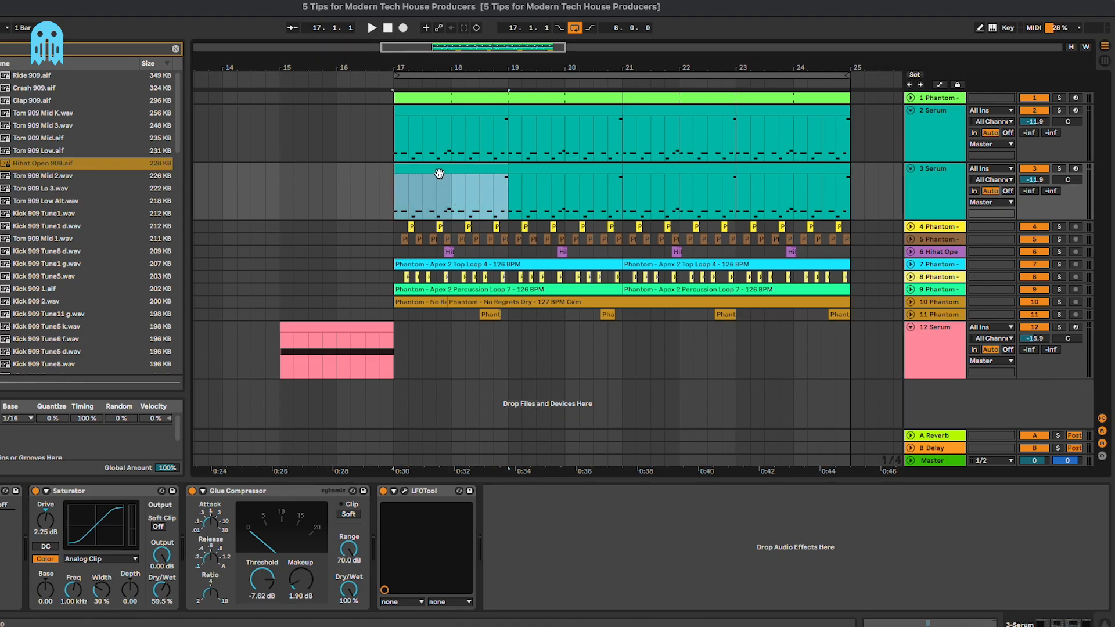
{"action": "key", "text": "a"}
{"action": "left_click", "coordinate": [936, 180]}
{"action": "left_click", "coordinate": [941, 201]}
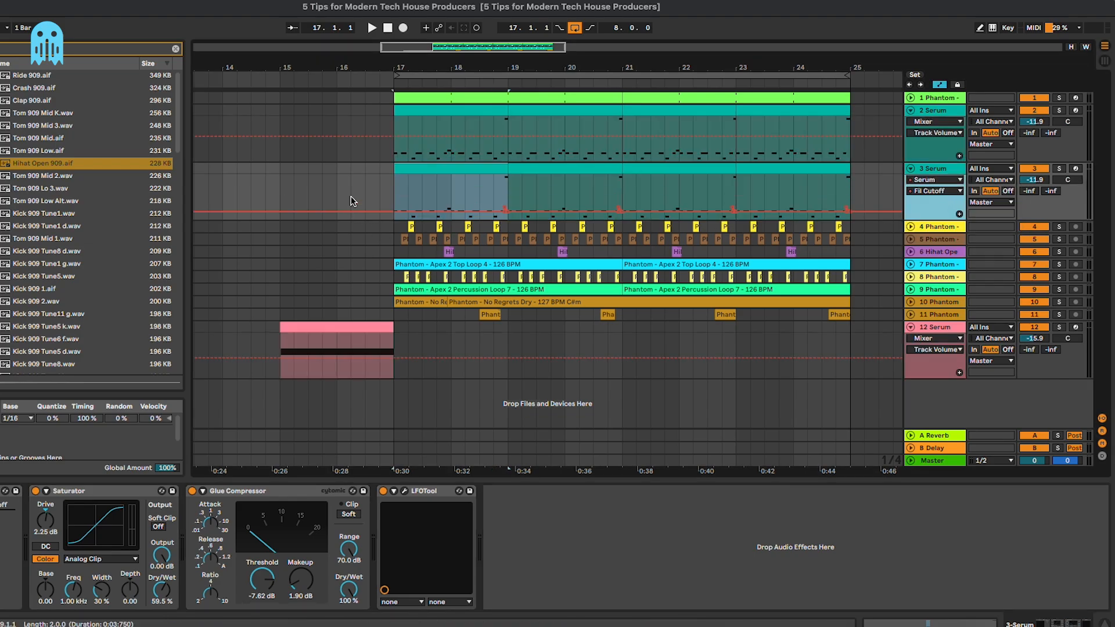
{"action": "left_click_drag", "start_coordinate": [351, 197], "coordinate": [884, 198]}
{"action": "key", "text": "Delete"}
- Solo the duplicated Serum track and browse its presets to BASS - Time while it plays
{"action": "left_click", "coordinate": [458, 172]}
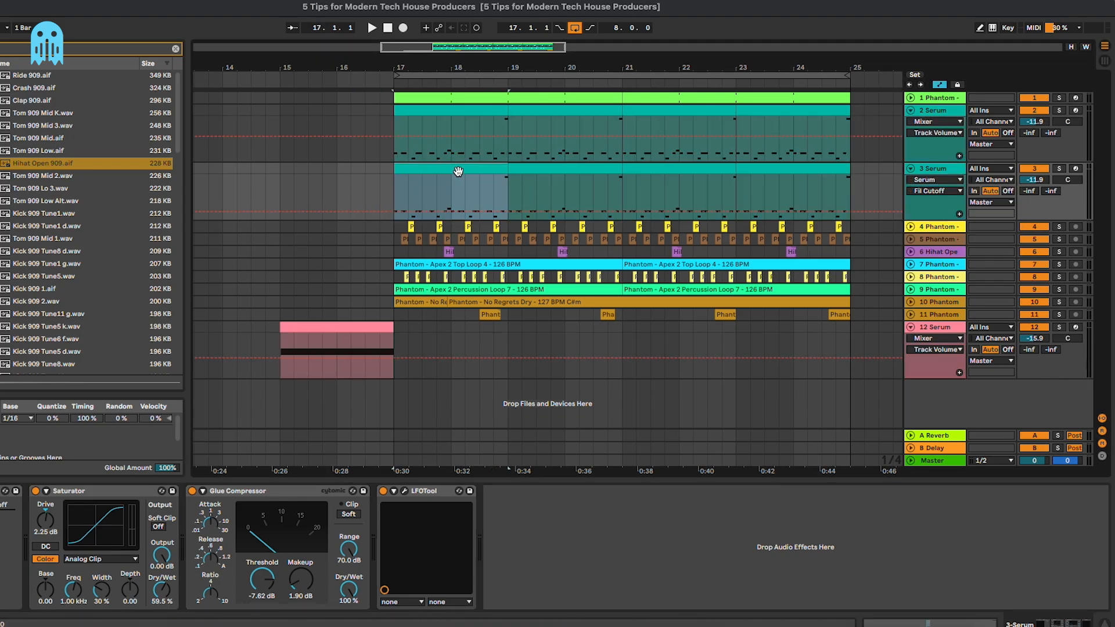
{"action": "key", "text": "space"}
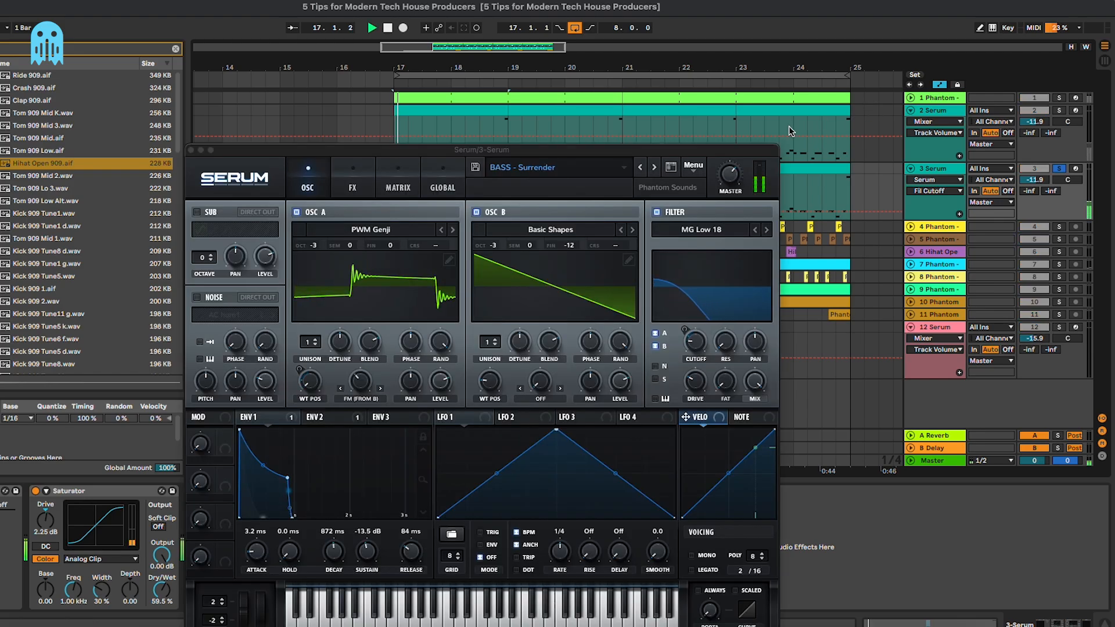
{"action": "left_click", "coordinate": [654, 165]}
{"action": "left_click_drag", "start_coordinate": [651, 152], "coordinate": [827, 154]}
{"action": "left_click", "coordinate": [830, 167]}
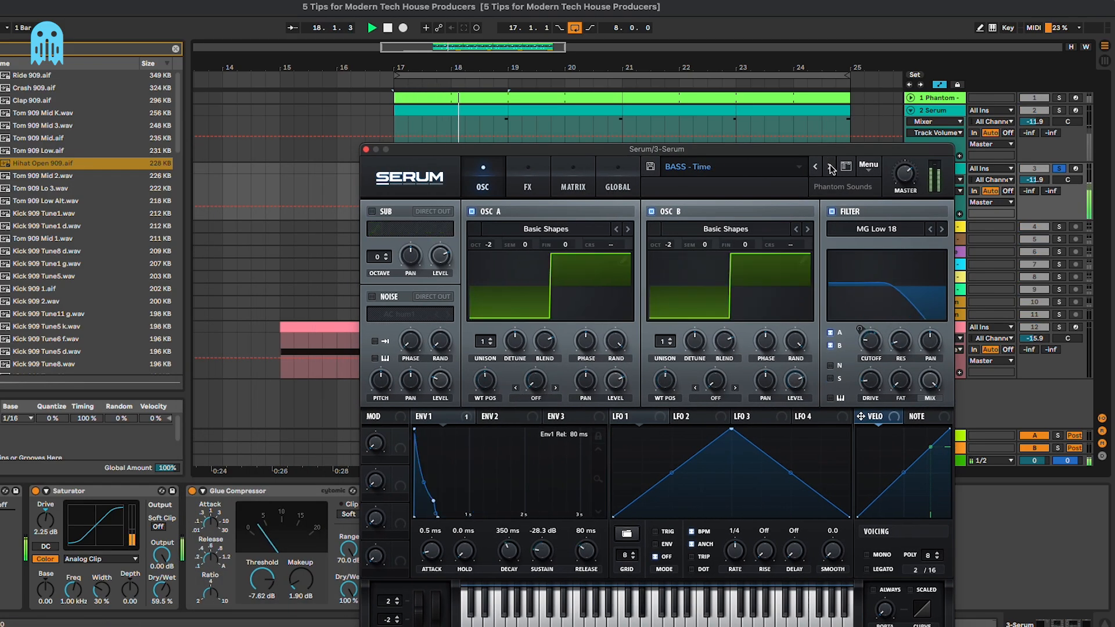
{"action": "left_click", "coordinate": [365, 150]}
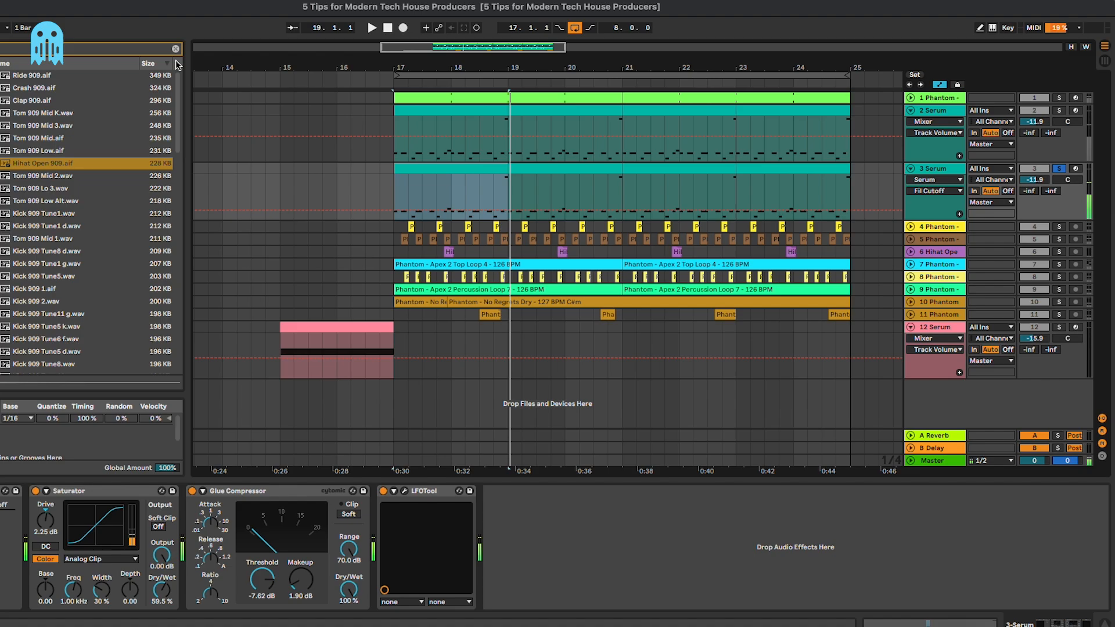
- Add an EQ Eight before the Saturator on the 3 Serum track, with band 2 cutting lows at 126 Hz
{"action": "left_click", "coordinate": [43, 213]}
{"action": "left_click", "coordinate": [195, 151]}
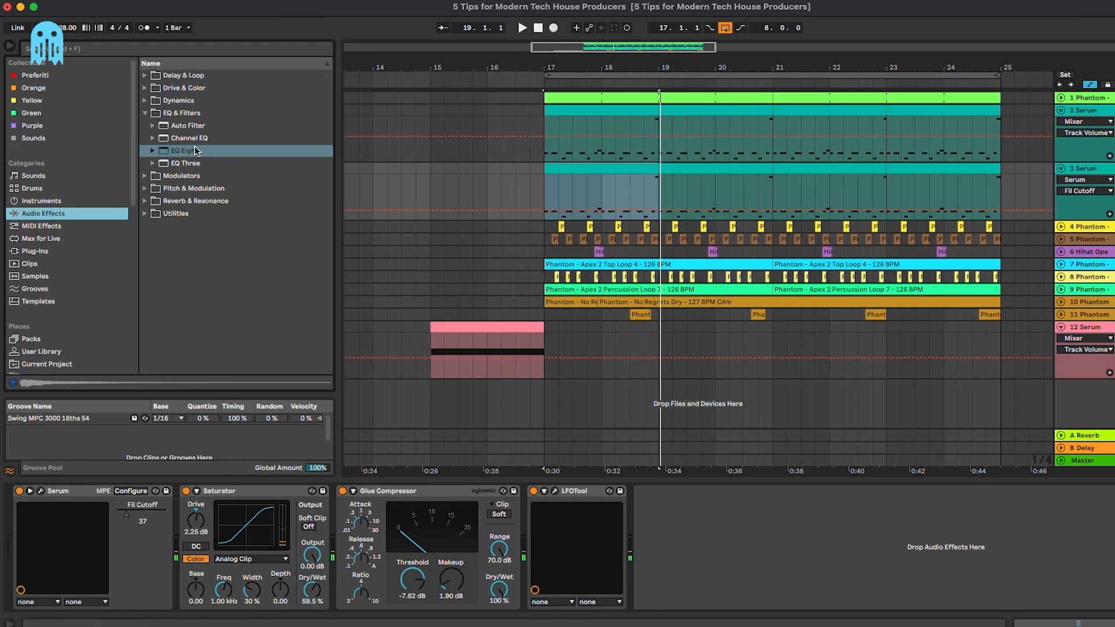
{"action": "double_click", "coordinate": [195, 151]}
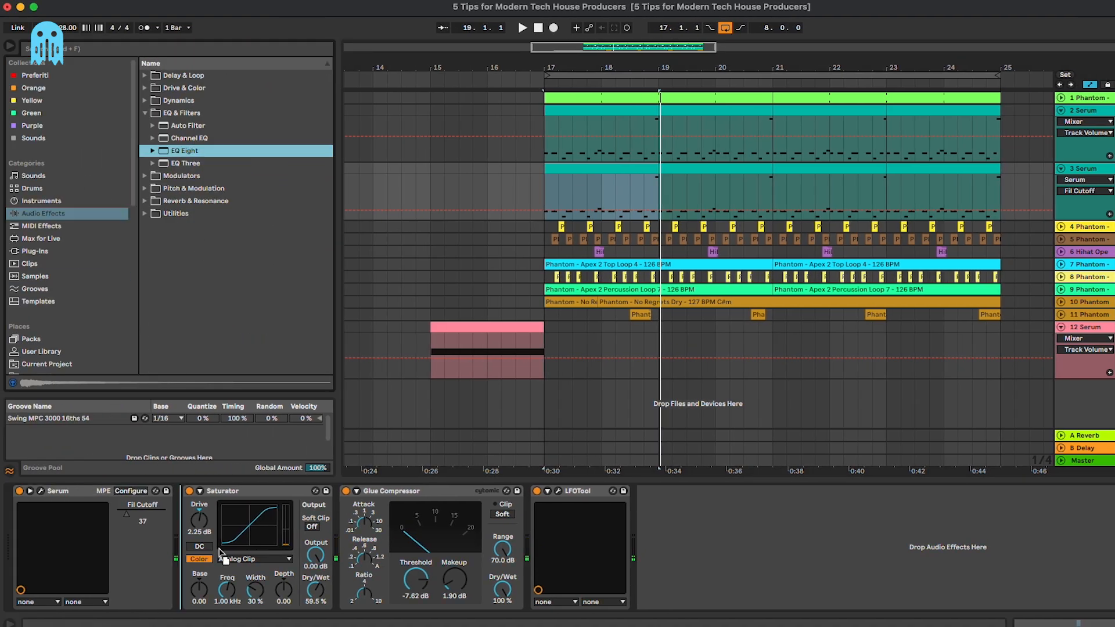
{"action": "left_click_drag", "start_coordinate": [405, 516], "coordinate": [385, 518]}
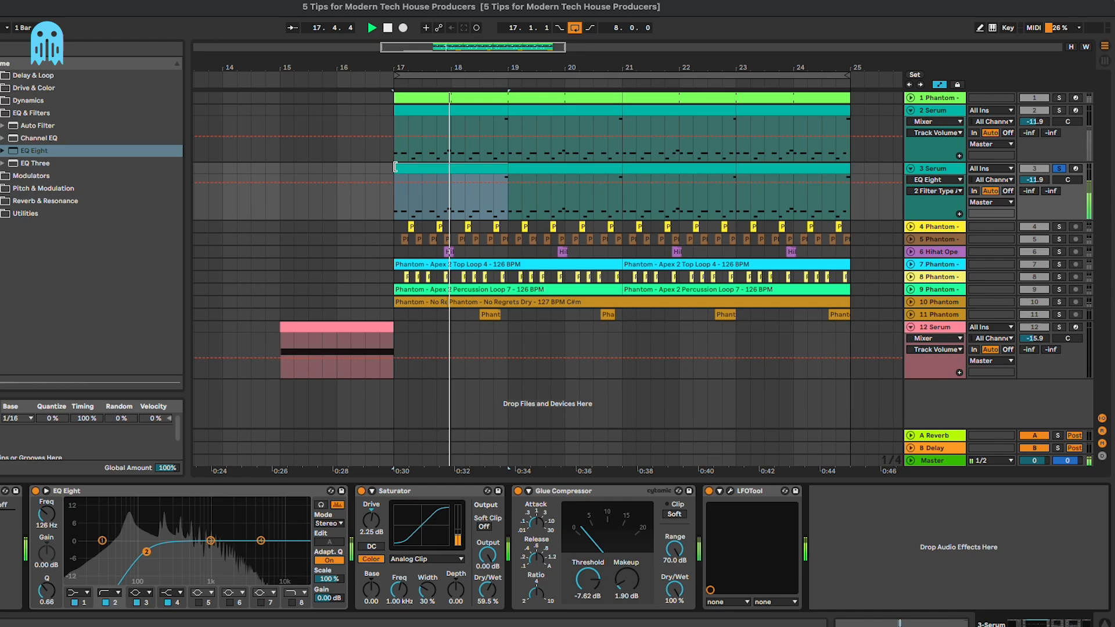
- Trim track 3's first clip to start at 18.4.1 and deactivate the clip at bars 19 to 21
{"action": "left_click_drag", "start_coordinate": [395, 168], "coordinate": [494, 169]}
{"action": "left_click", "coordinate": [575, 163]}
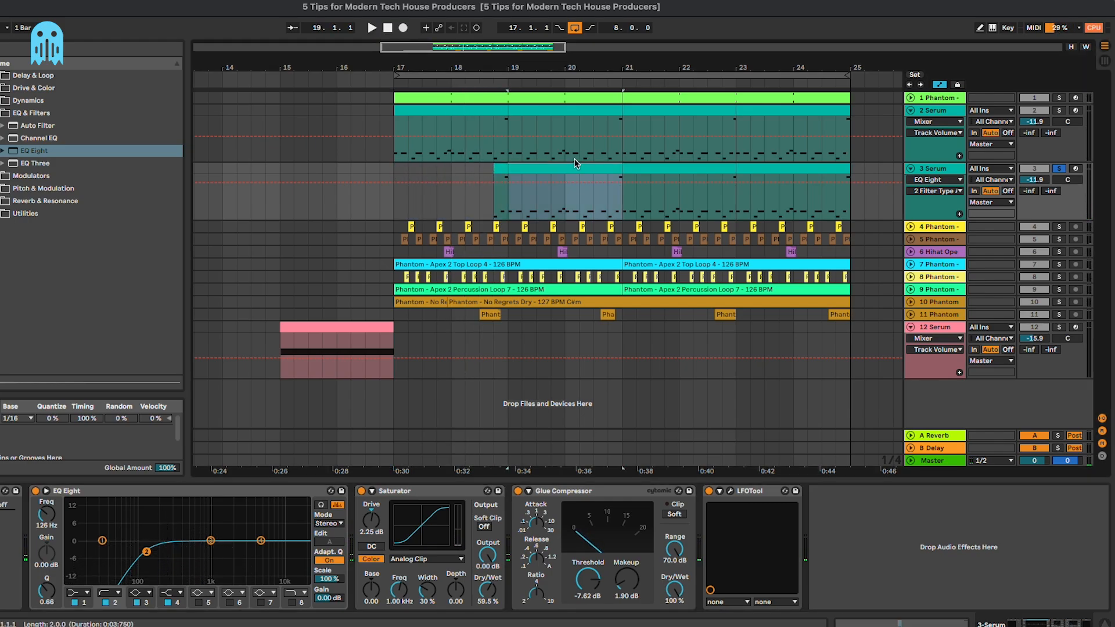
{"action": "key", "text": "0"}
- Unsolo track 3 and listen to it in the mix with its volume at -15.8 dB
{"action": "key", "text": "space"}
{"action": "left_click", "coordinate": [1059, 169]}
{"action": "key", "text": "space"}
{"action": "left_click", "coordinate": [479, 174]}
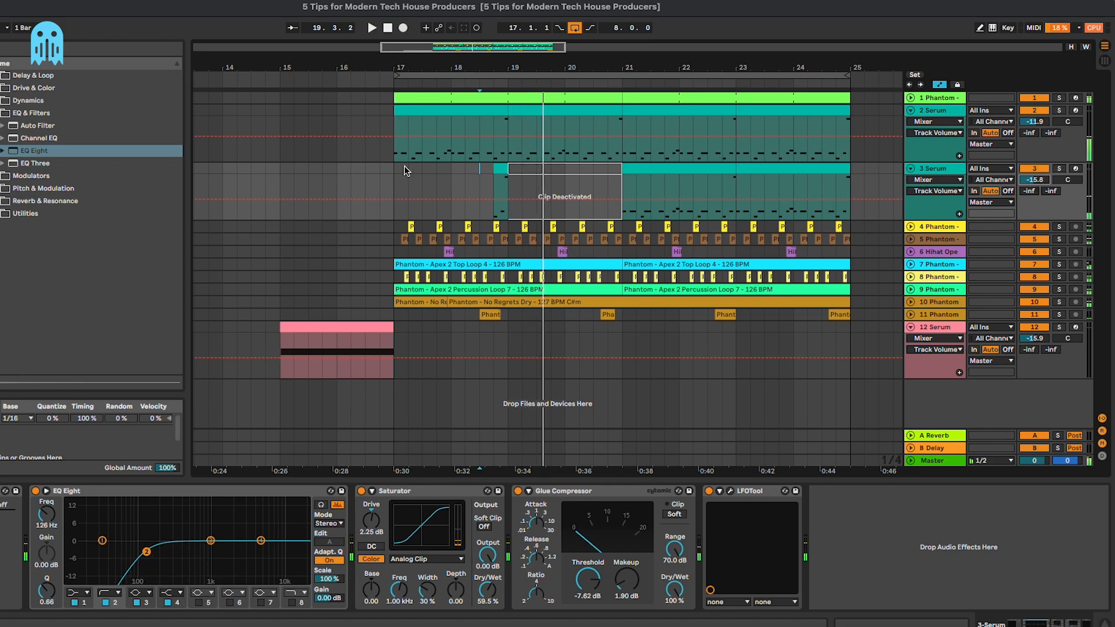
- Delete track 3's deactivated clip at bars 19 to 21 and the clip at bars 21 to 23
{"action": "left_click", "coordinate": [535, 172]}
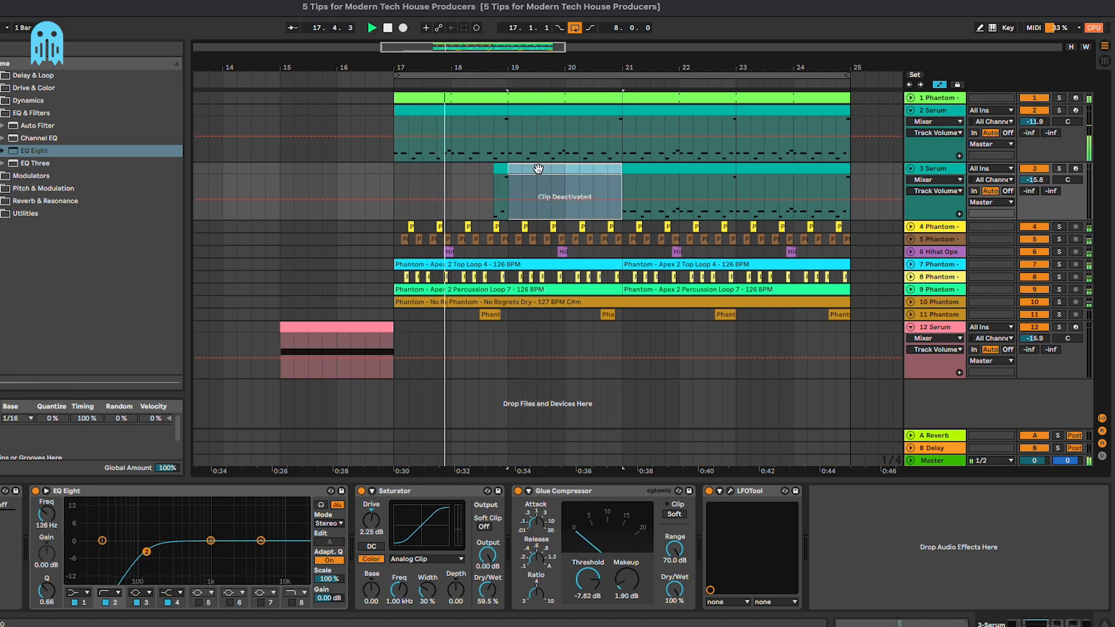
{"action": "scroll", "coordinate": [534, 167], "scroll_direction": "up", "scroll_amount": 3}
{"action": "key", "text": "Delete"}
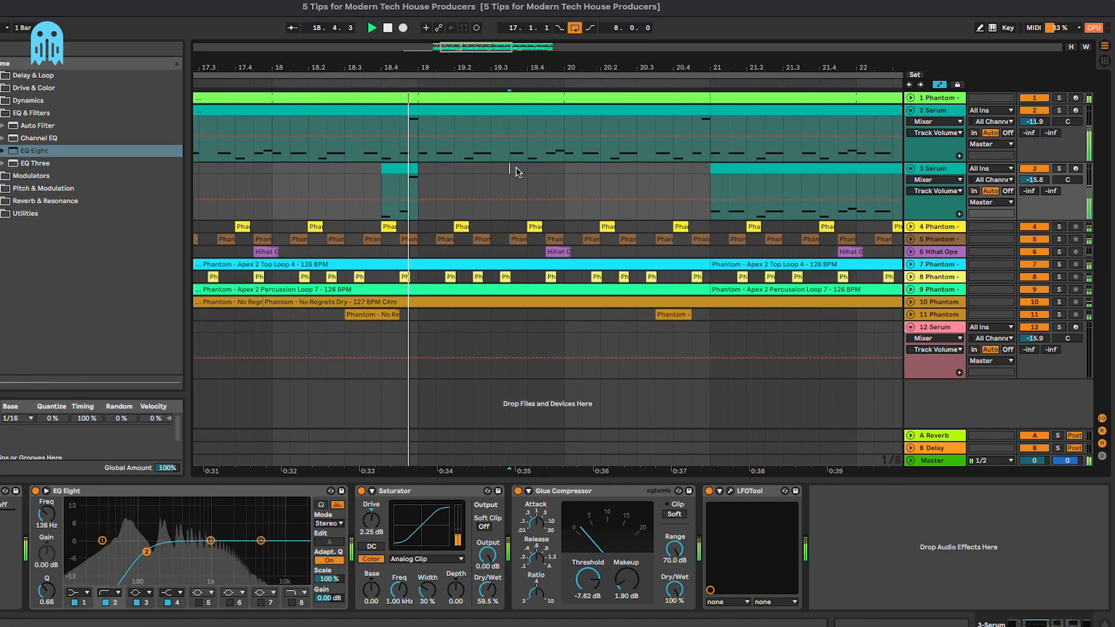
{"action": "scroll", "coordinate": [444, 171], "scroll_direction": "down", "scroll_amount": 4}
{"action": "left_click", "coordinate": [567, 167]}
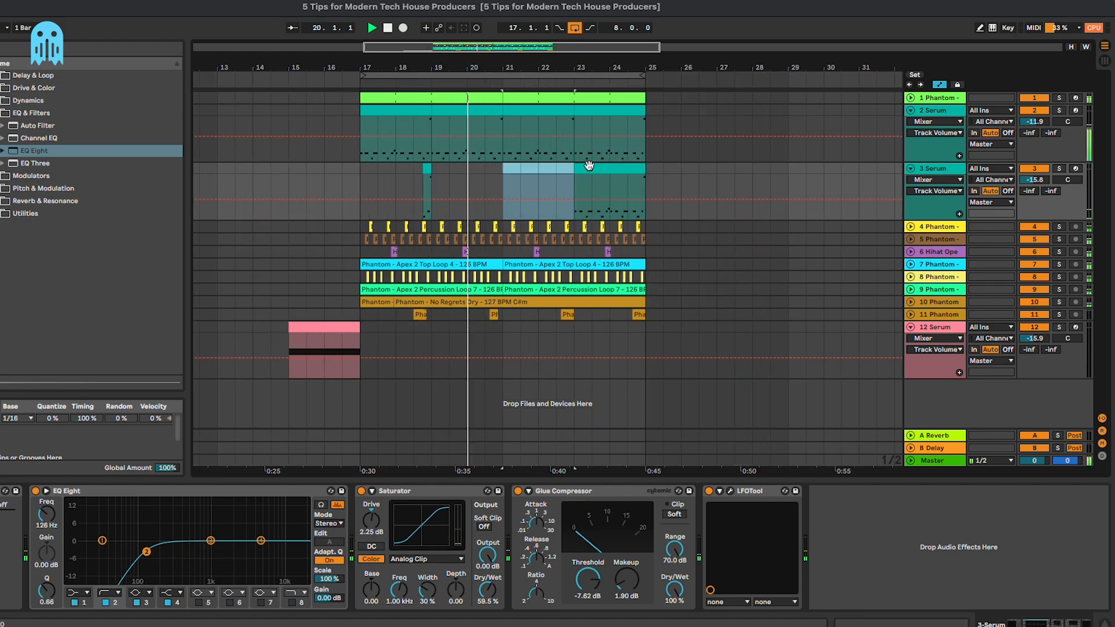
{"action": "key", "text": "Delete"}
{"action": "left_click", "coordinate": [589, 167]}
- Duplicate track 3's bars 17 to 19 three times up to bar 25 and hide the automation lanes
{"action": "key", "text": "space"}
{"action": "left_click_drag", "start_coordinate": [363, 172], "coordinate": [432, 174]}
{"action": "key", "text": "super+d"}
{"action": "key", "text": "super+d"}
{"action": "key", "text": "super+d"}
{"action": "key", "text": "a"}
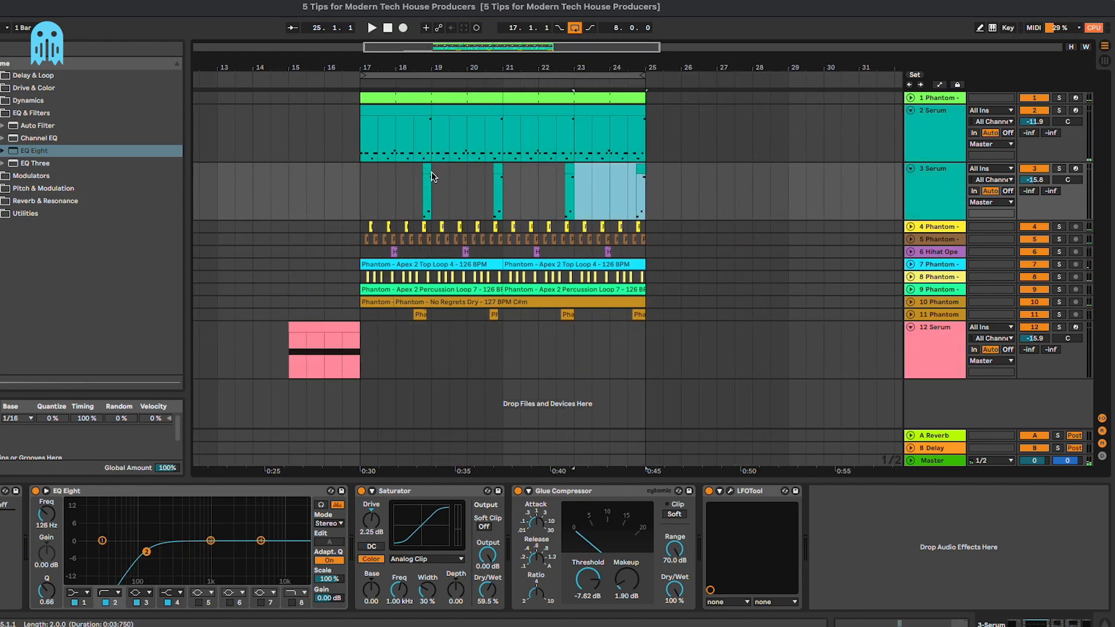
- Play the loop from bar 17 and fold the two Serum bass tracks
{"action": "left_click", "coordinate": [367, 138]}
{"action": "key", "text": "space"}
{"action": "left_click", "coordinate": [951, 189]}
{"action": "left_click", "coordinate": [951, 153], "text": "shift"}
{"action": "key", "text": "u"}
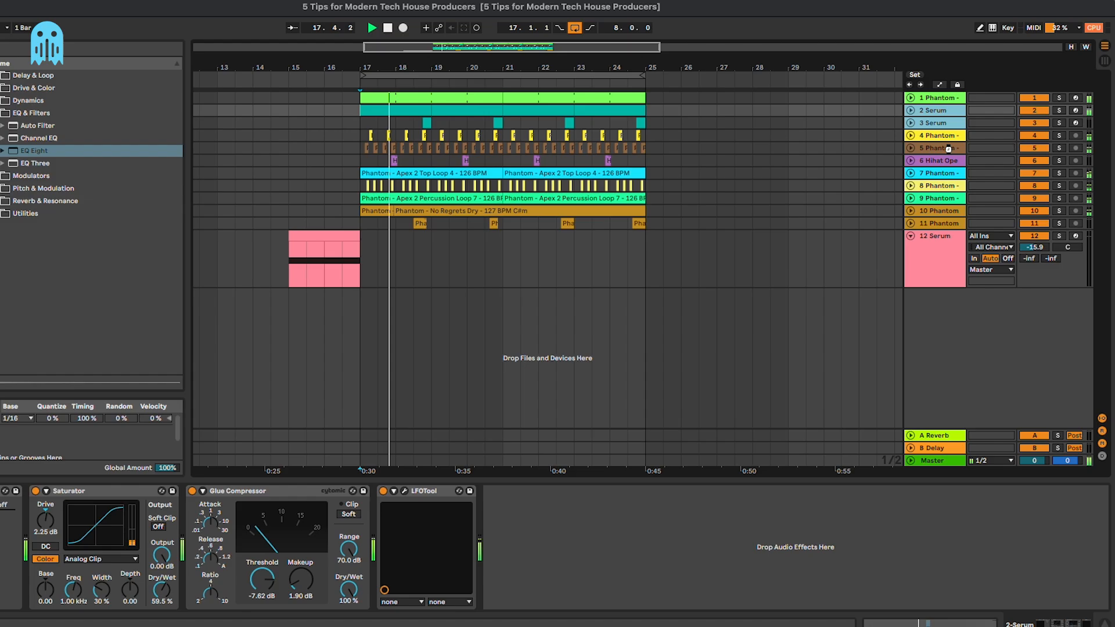
- Set the 3 Serum track's volume to -16.6 dB and fold it again
{"action": "left_click", "coordinate": [552, 266]}
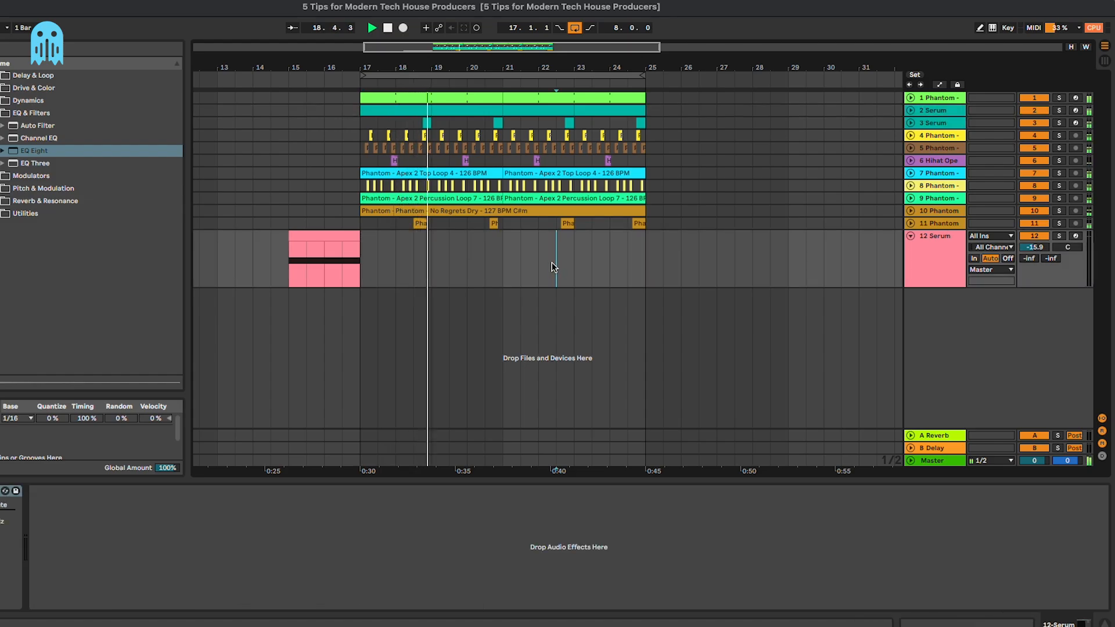
{"action": "left_click", "coordinate": [913, 122]}
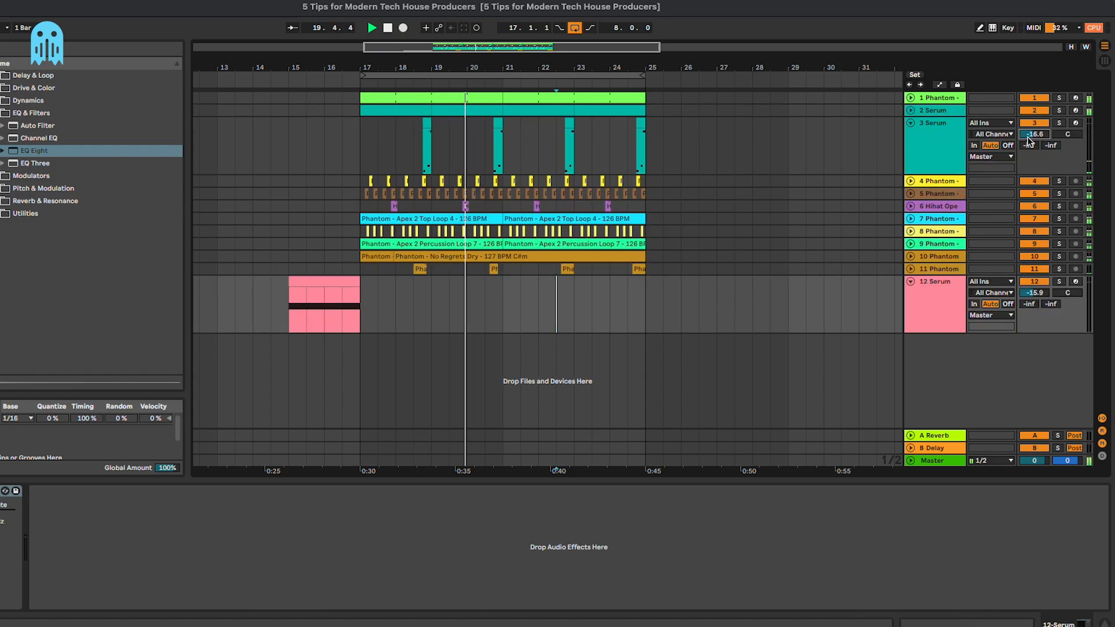
{"action": "left_click", "coordinate": [912, 123]}
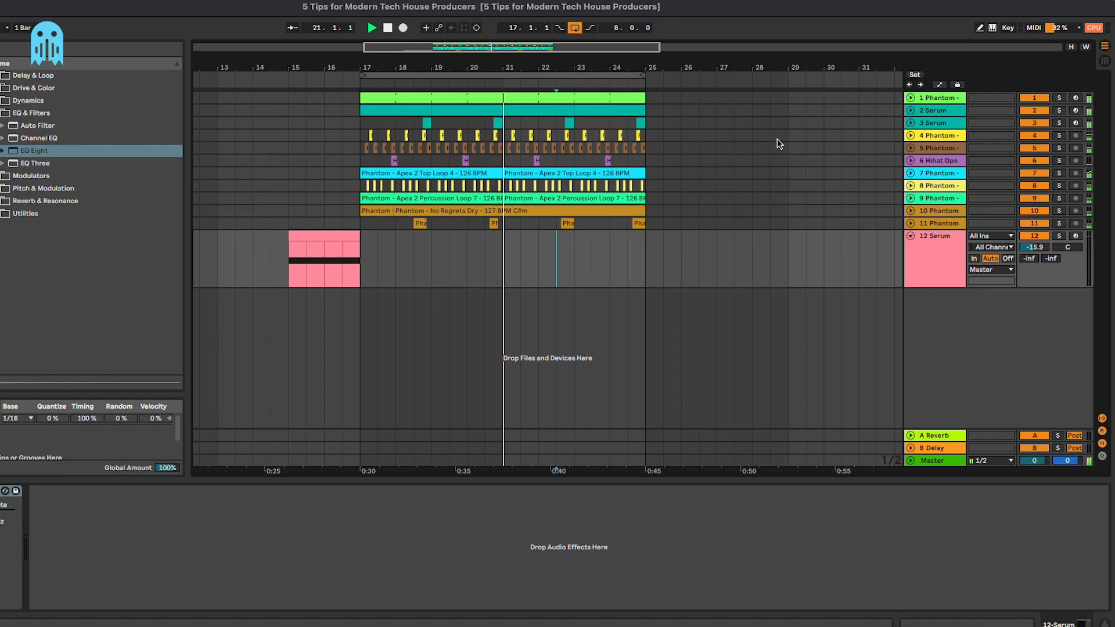
- Set the 3 Serum track's volume to -19.9 dB during loop playback, fold the track and stop playback
{"action": "left_click", "coordinate": [912, 123]}
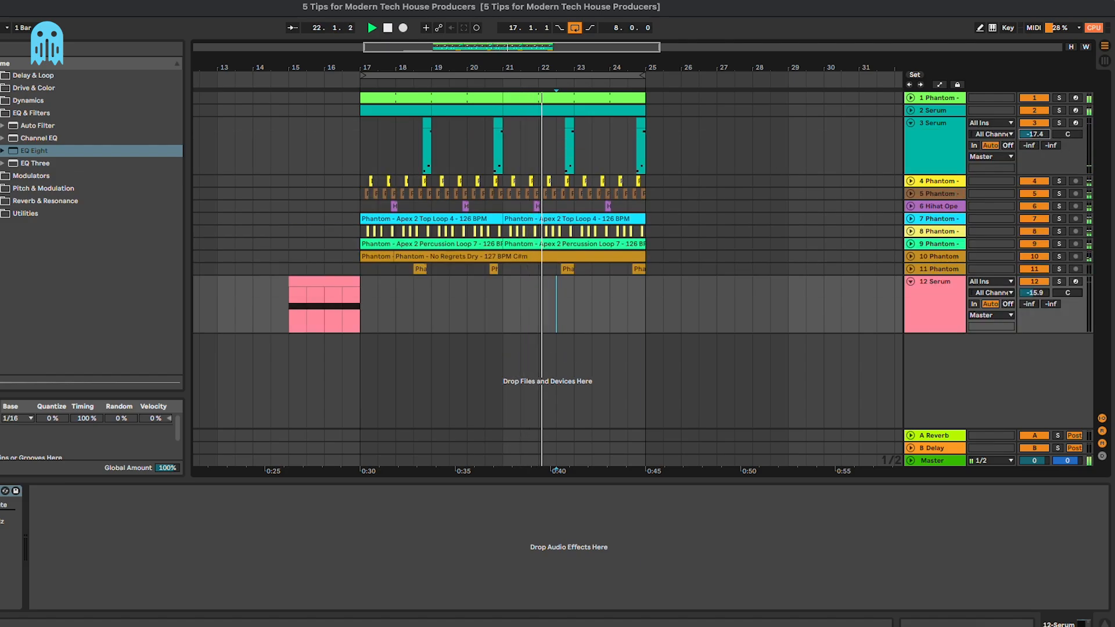
{"action": "left_click", "coordinate": [912, 123]}
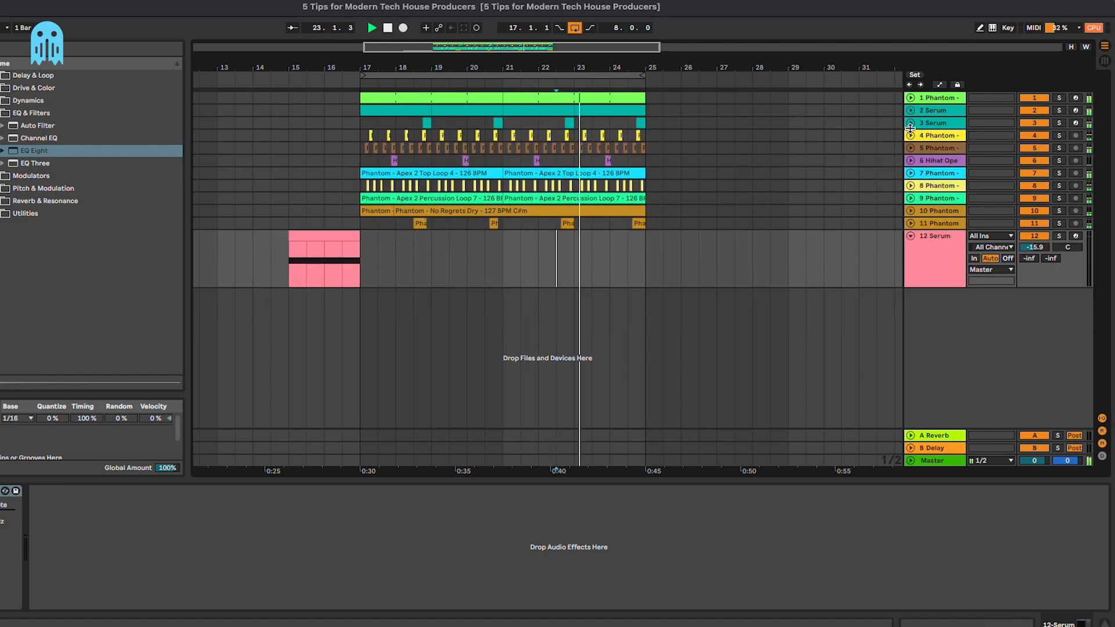
{"action": "left_click", "coordinate": [911, 123]}
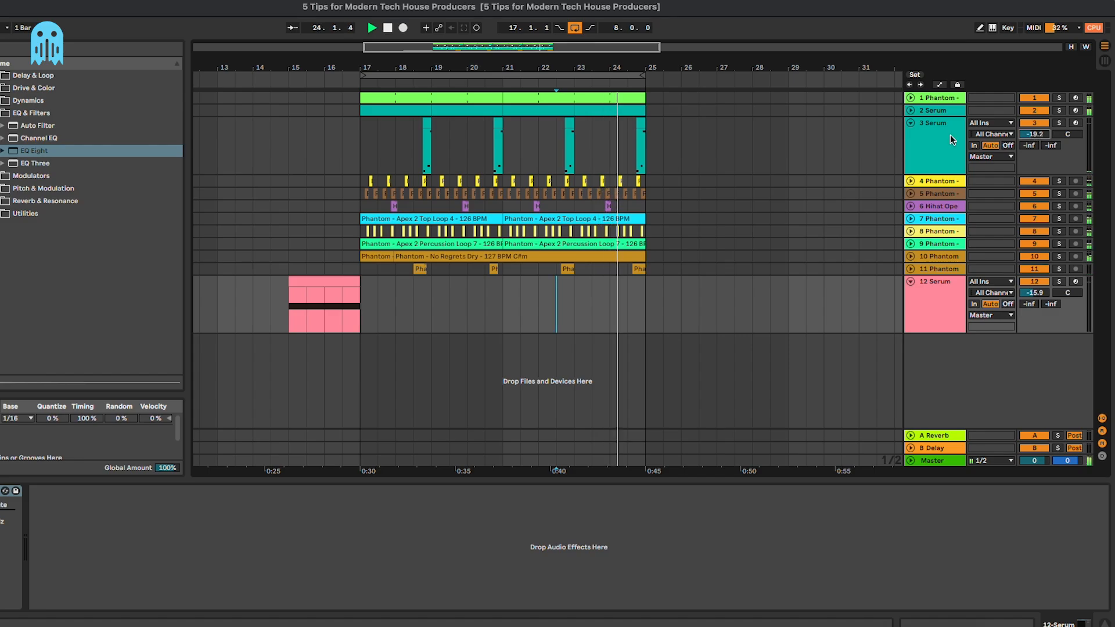
{"action": "left_click", "coordinate": [910, 123]}
{"action": "left_click", "coordinate": [934, 124]}
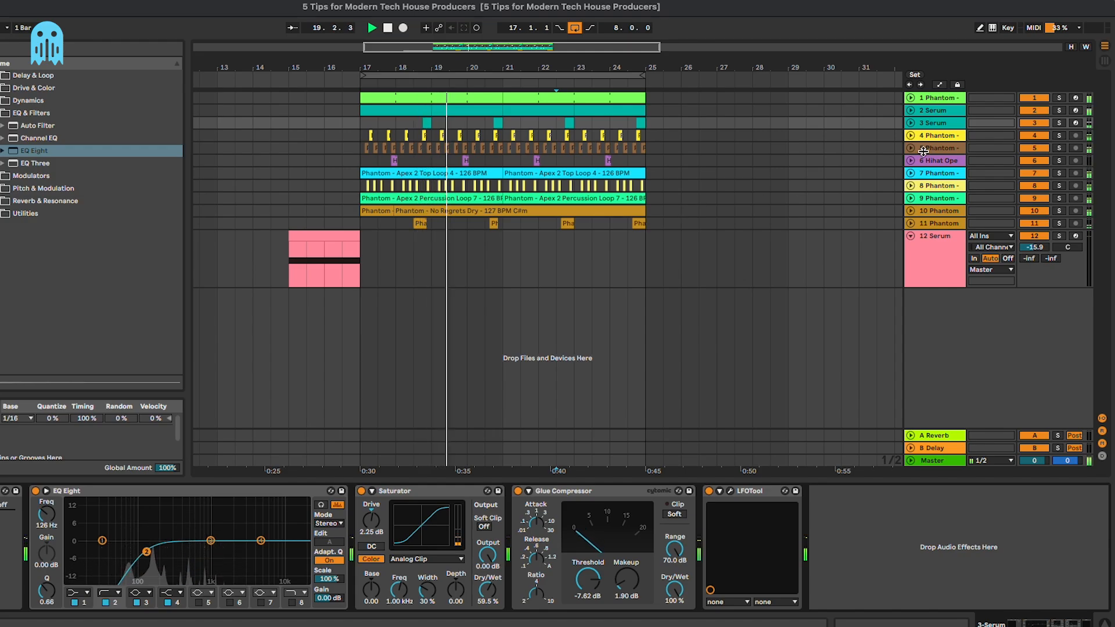
{"action": "left_click", "coordinate": [910, 122]}
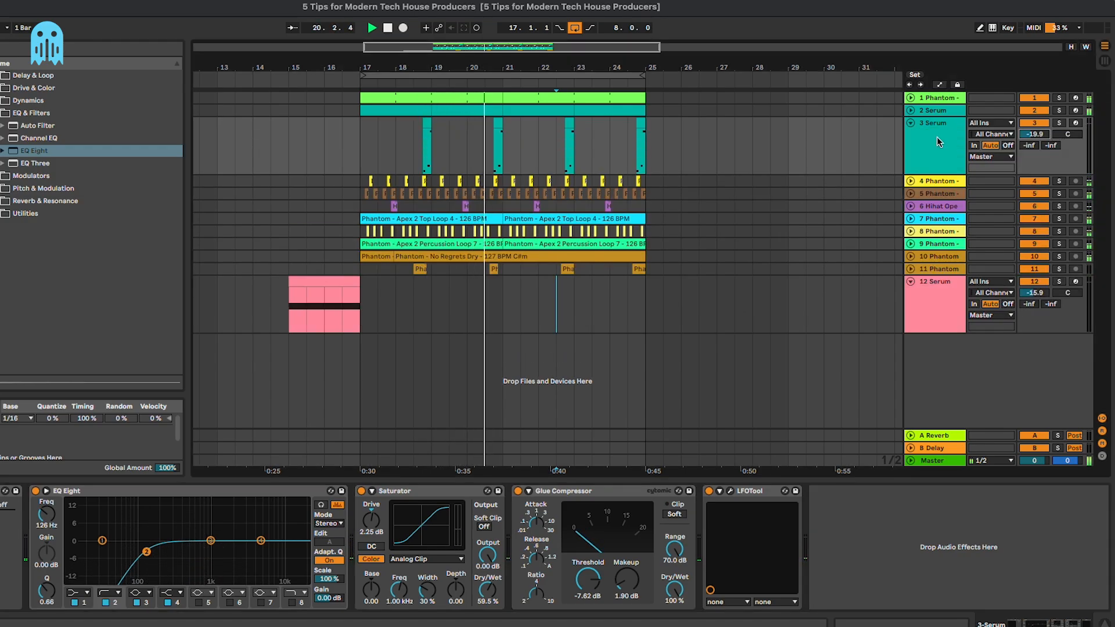
{"action": "left_click", "coordinate": [911, 123]}
{"action": "key", "text": "space"}
- Examine the MIDI notes of the 3 Serum clips just before bars 19 and 21, and close the clip view
{"action": "left_click", "coordinate": [558, 283]}
{"action": "double_click", "coordinate": [426, 123]}
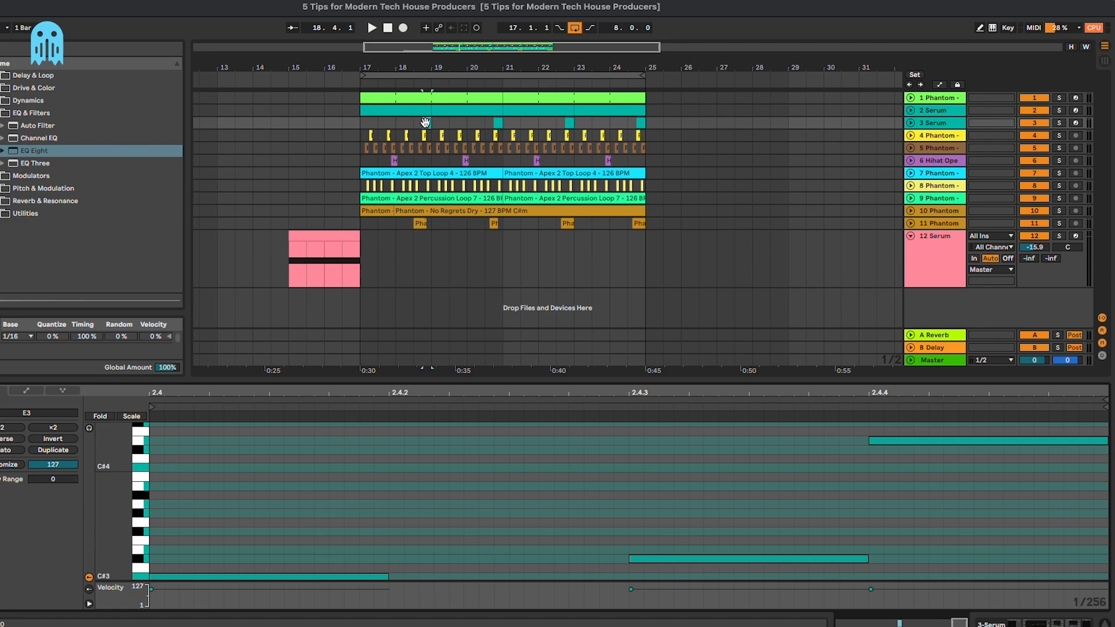
{"action": "left_click", "coordinate": [517, 274]}
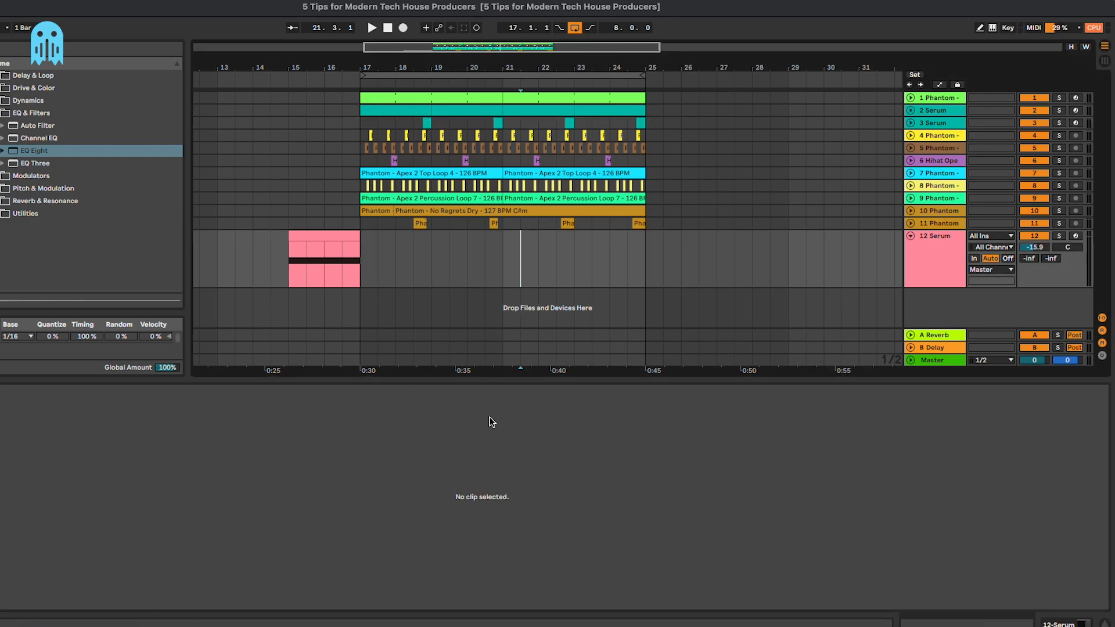
{"action": "double_click", "coordinate": [497, 123]}
{"action": "left_click", "coordinate": [674, 520]}
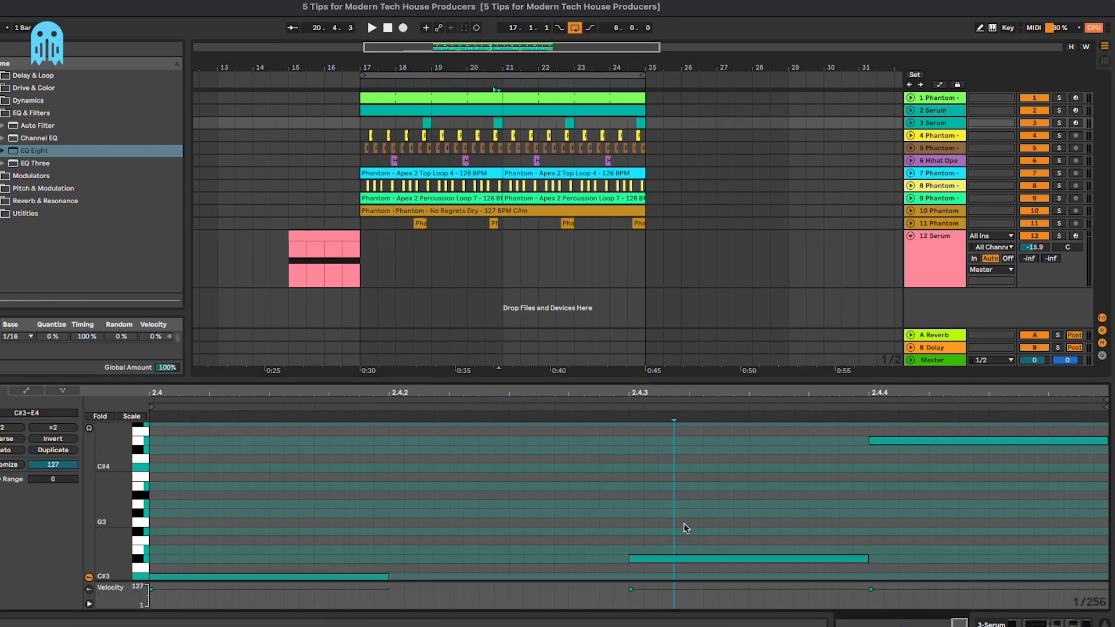
{"action": "left_click", "coordinate": [1101, 624]}
{"action": "left_click", "coordinate": [468, 284]}
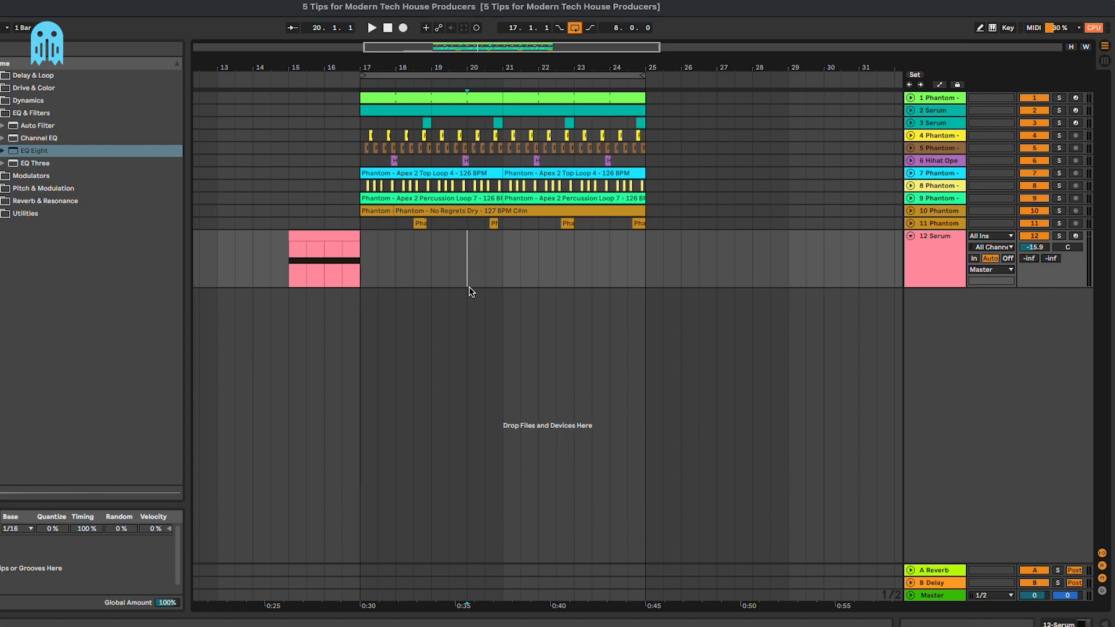